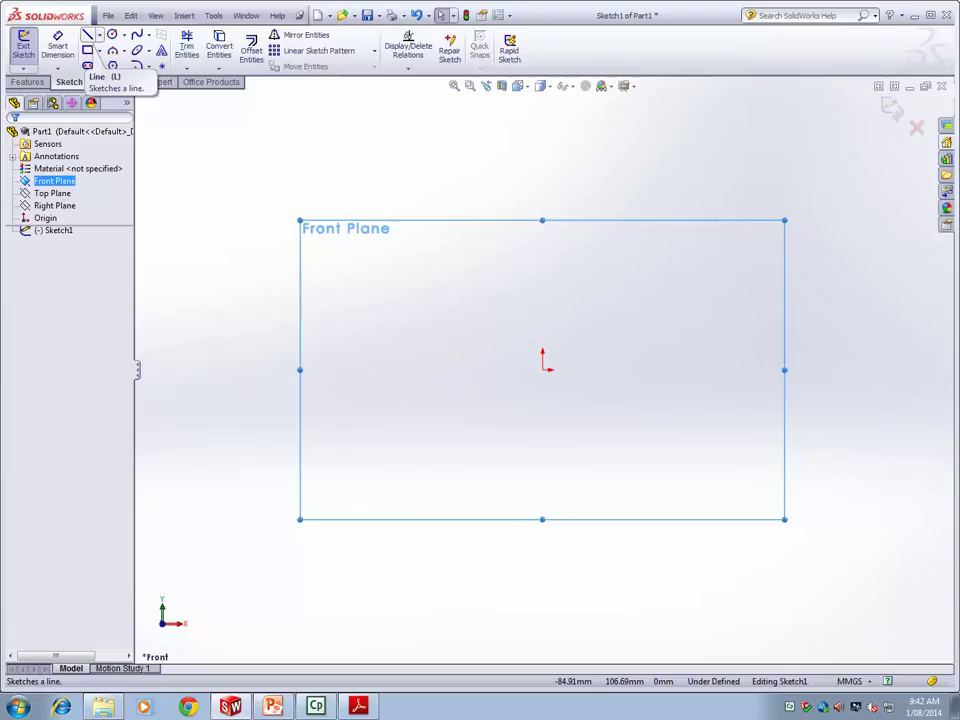
Sketch a circle of about 43 mm radius centred on the origin and undo it.
click(124, 35)
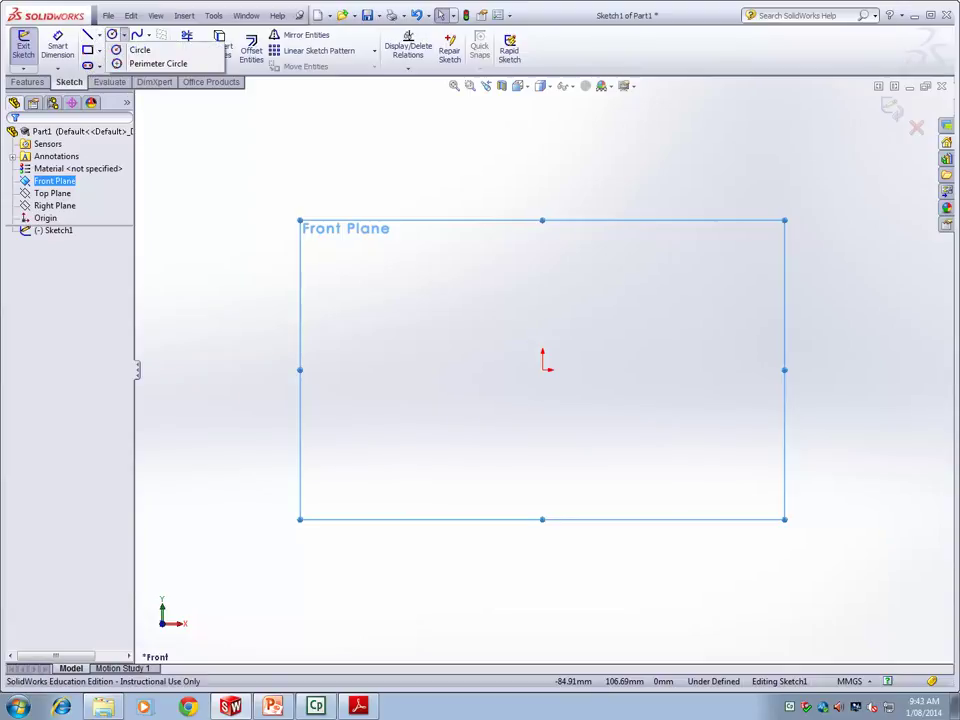
click(139, 49)
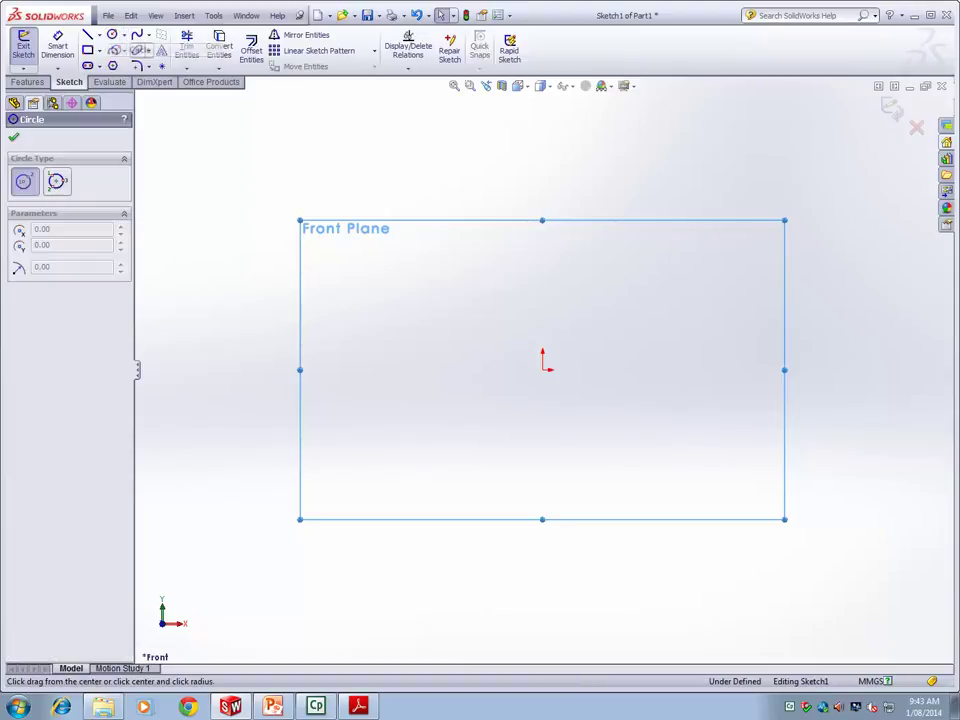
click(542, 369)
click(649, 443)
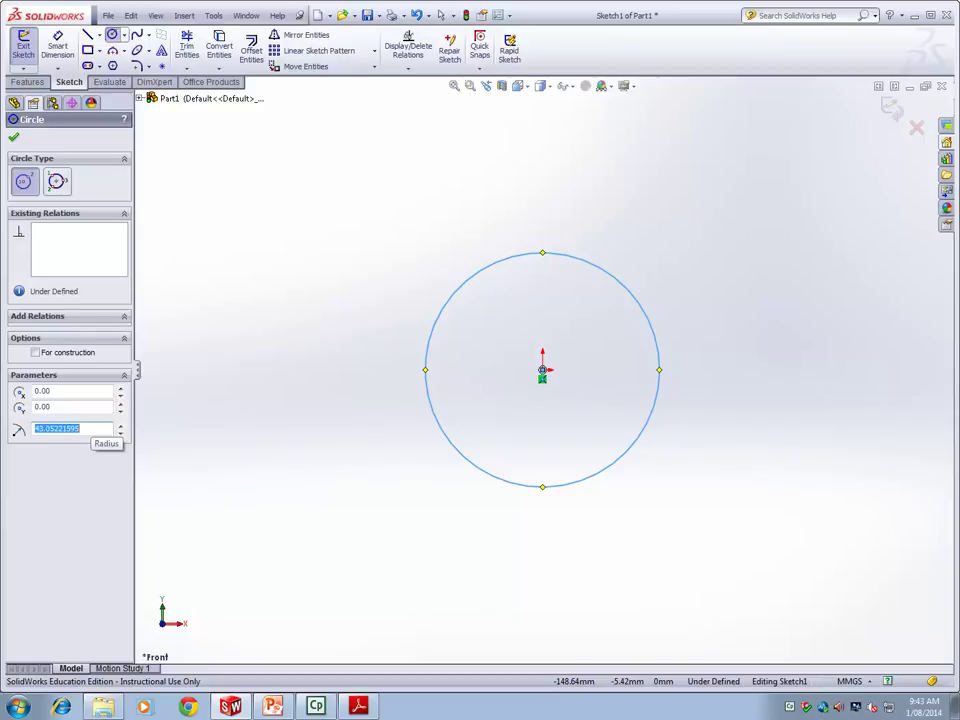
key(Escape)
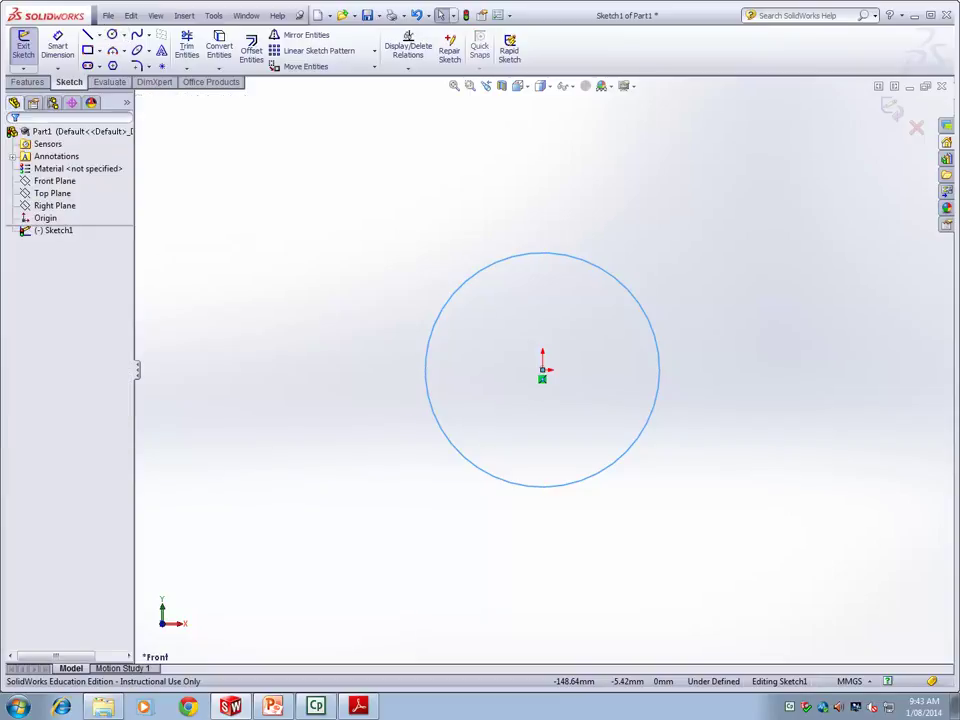
key(ctrl+z)
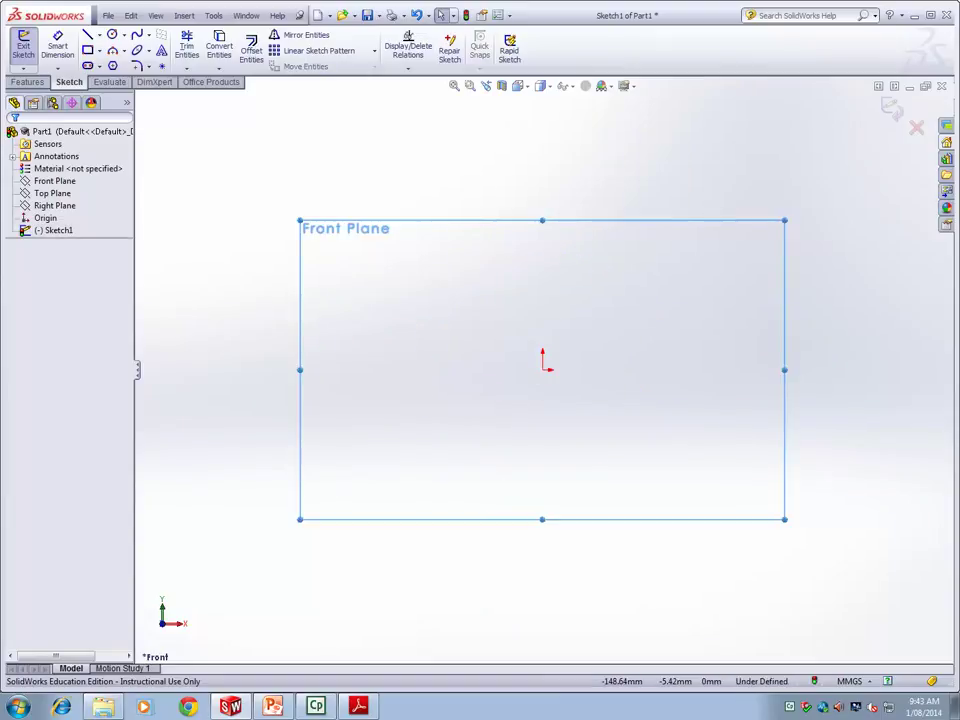
Sketch a six-sided polygon around an inscribed circle about 100 mm in diameter at the origin, select its construction circle, and undo the polygon.
click(112, 65)
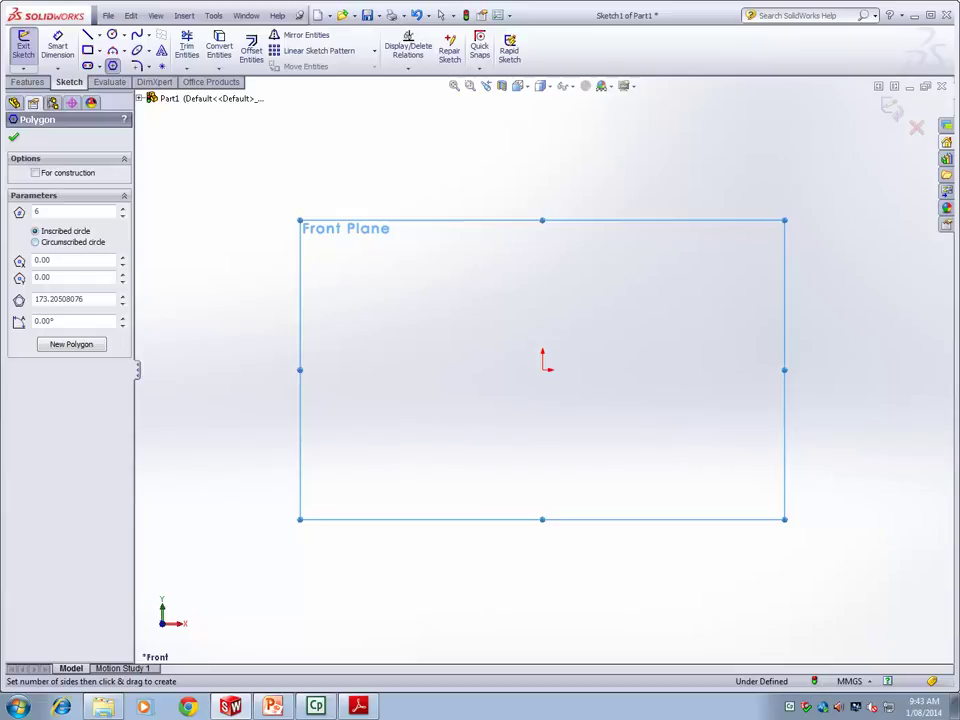
click(543, 369)
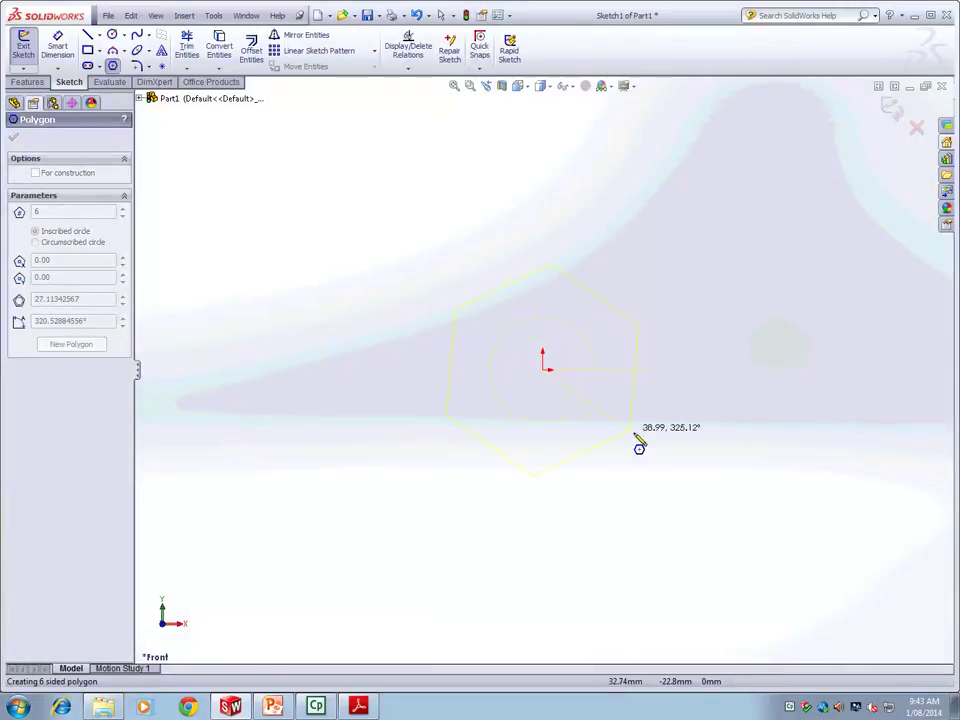
click(680, 468)
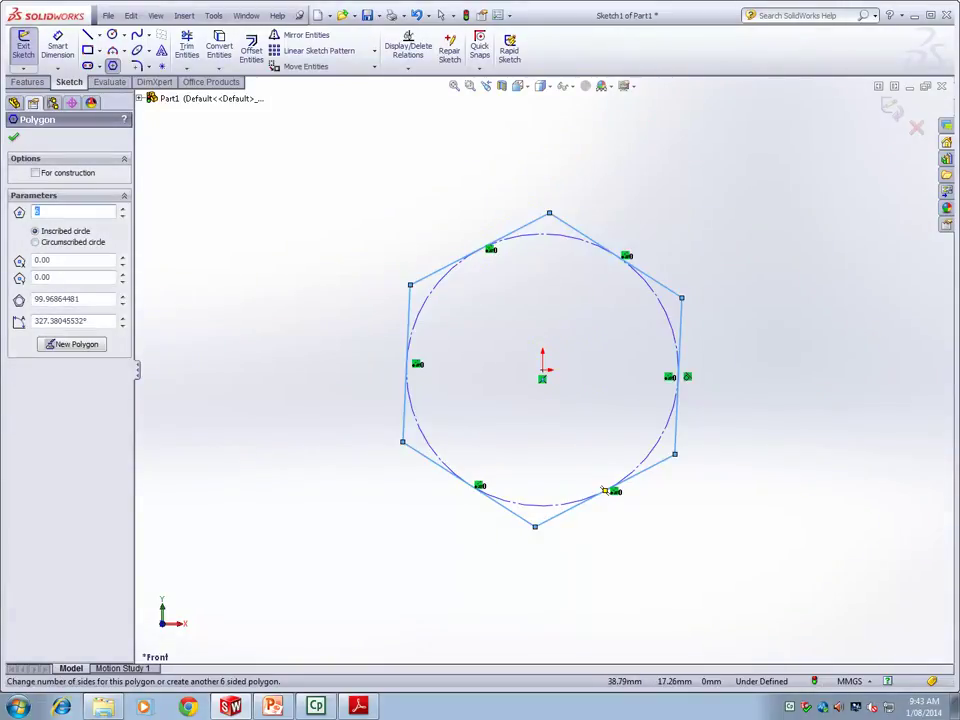
key(Escape)
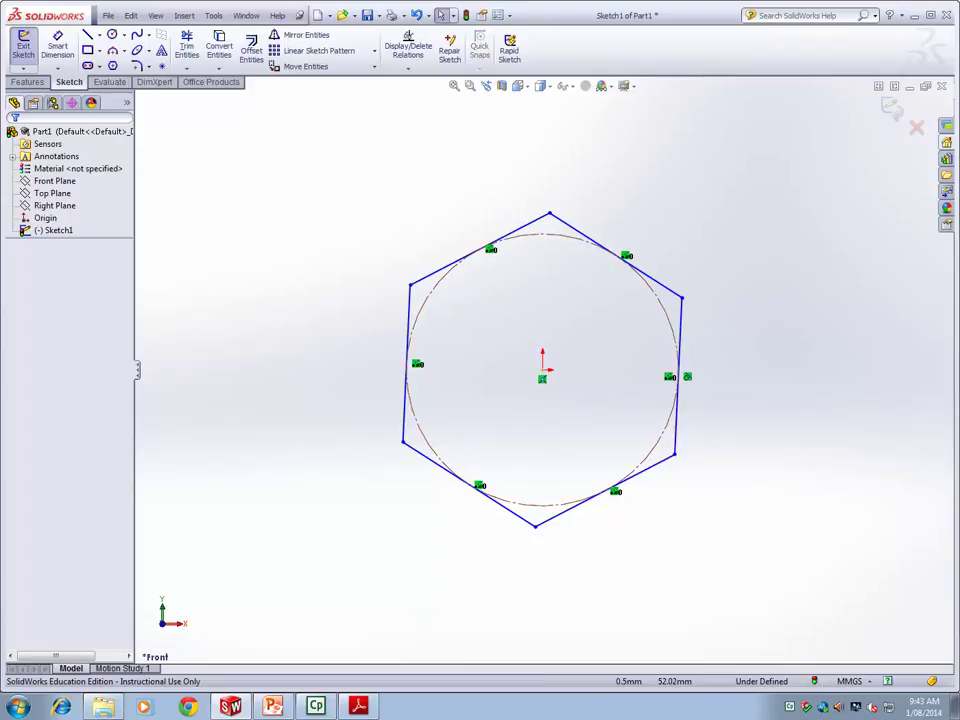
click(560, 236)
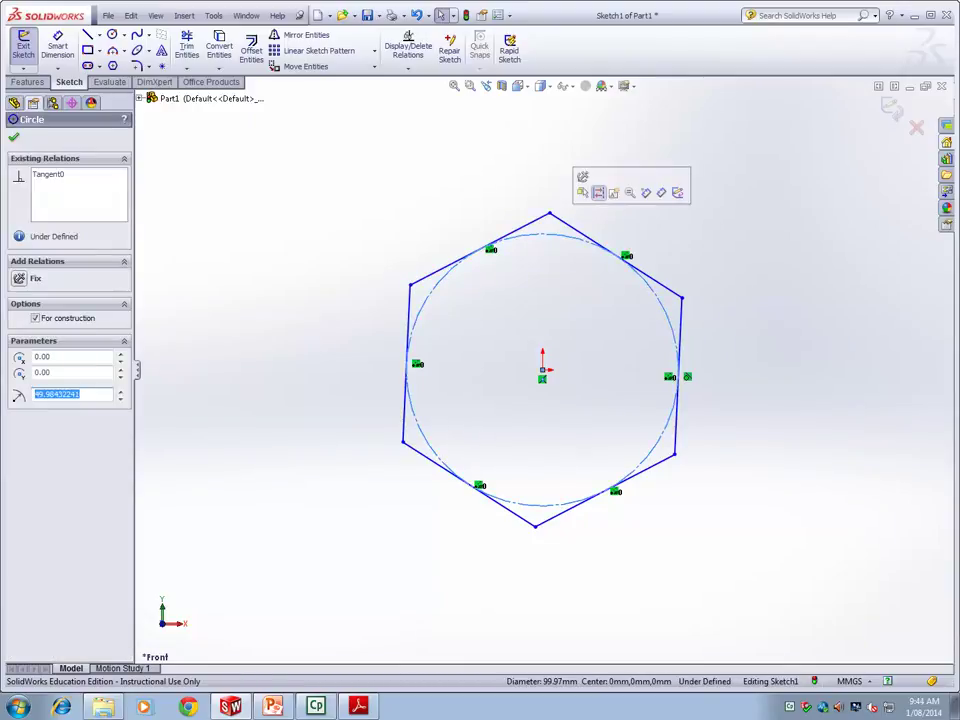
key(Escape)
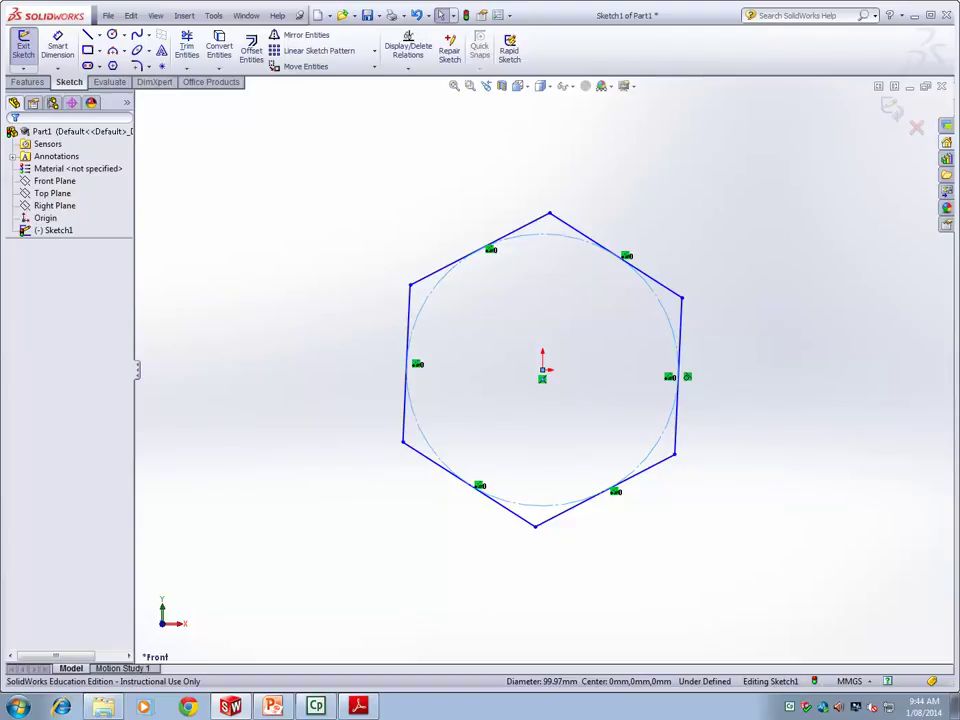
key(ctrl+z)
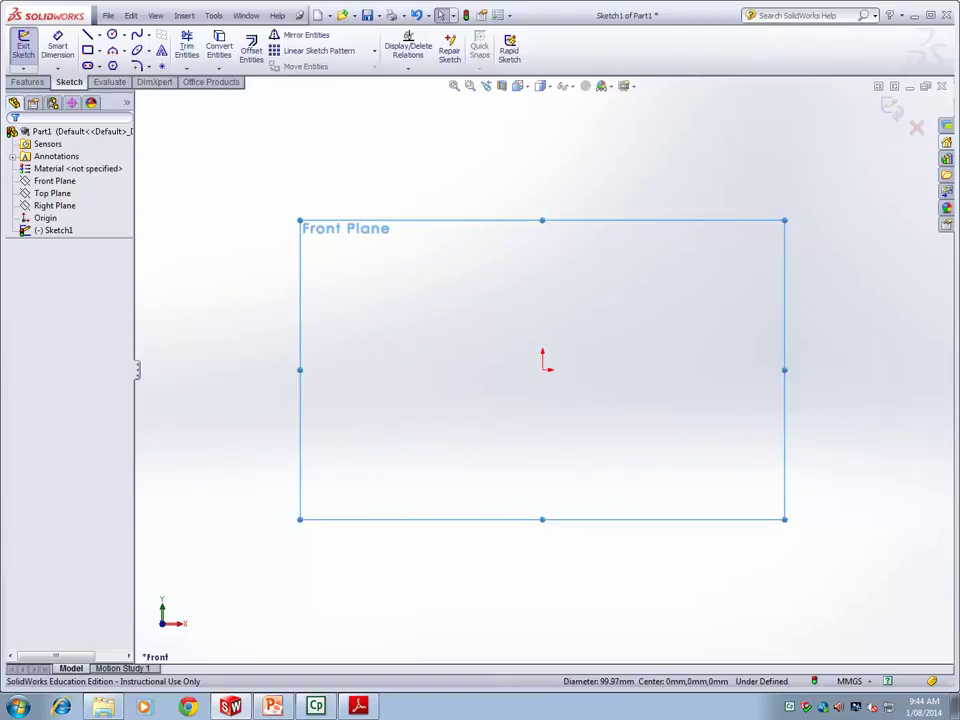
Sketch a six-sided polygon centred on the origin and compare circumscribed with inscribed circle, ending on an inscribed circle about 90 mm in diameter.
key(Return)
drag(542, 368, 655, 455)
click(35, 242)
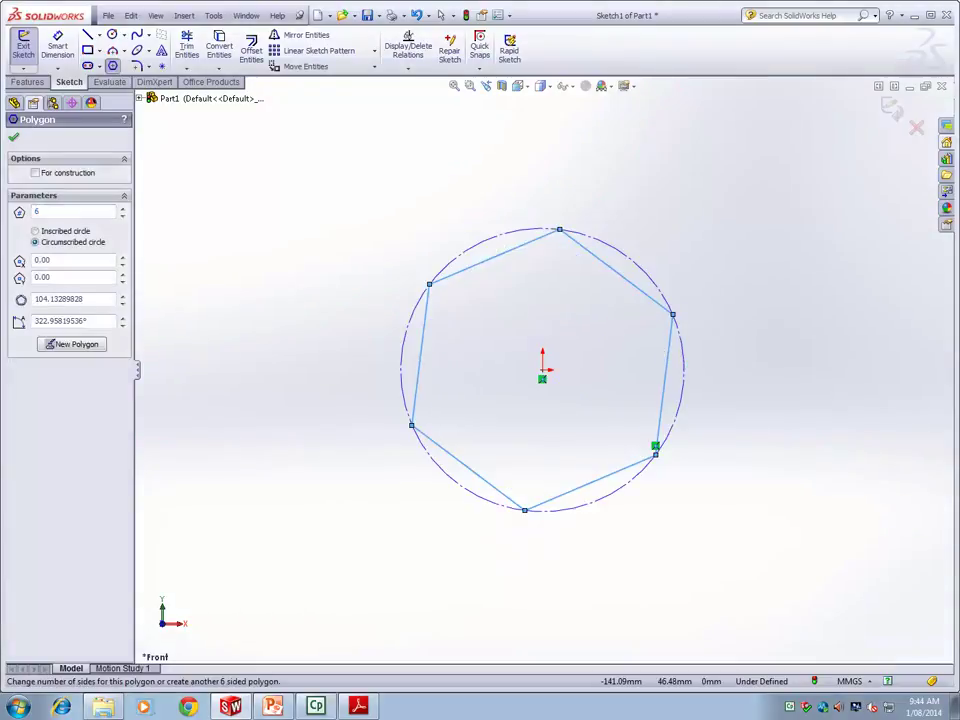
click(35, 231)
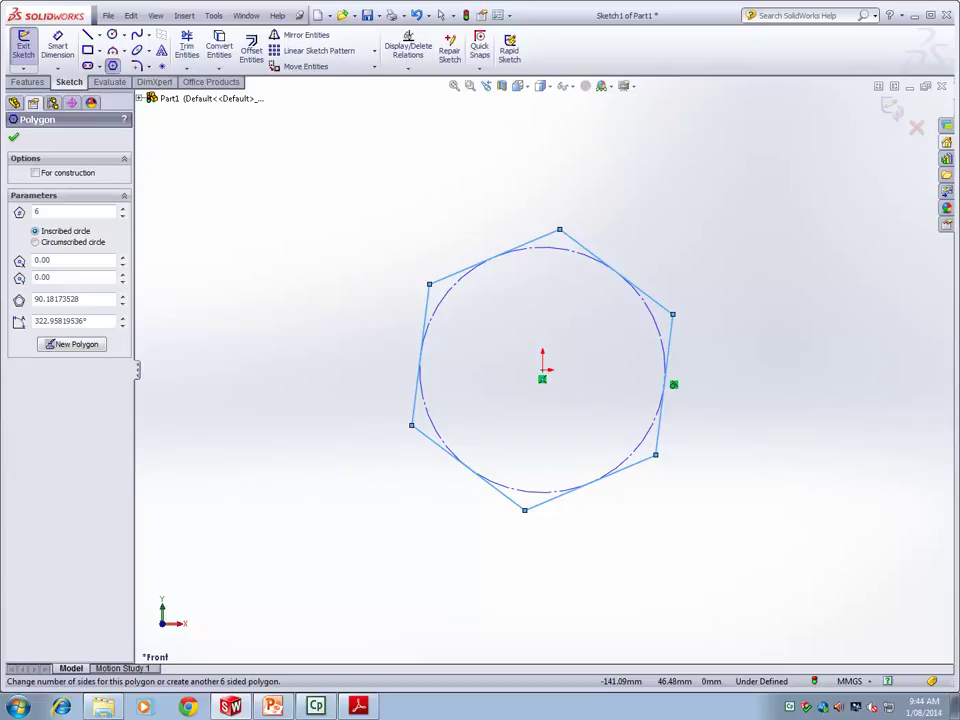
click(35, 242)
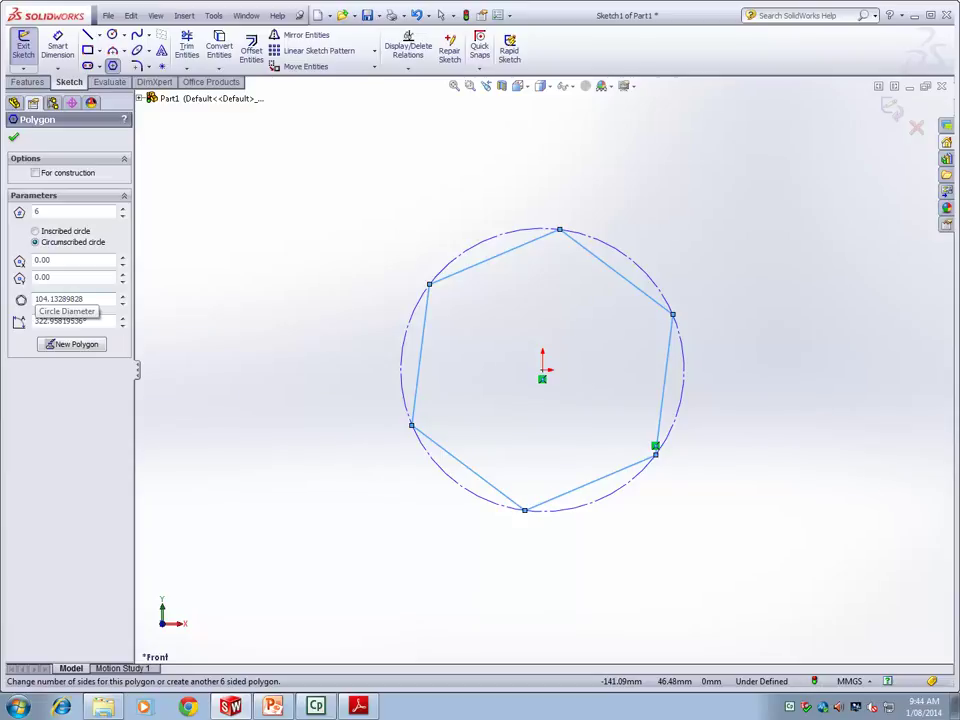
click(35, 231)
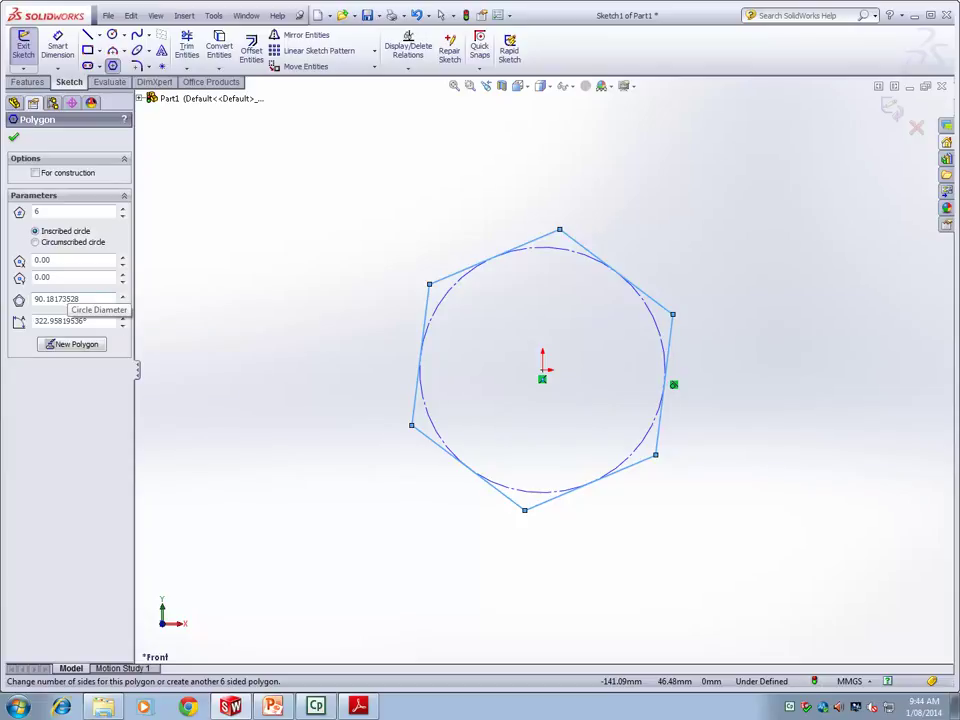
key(Escape)
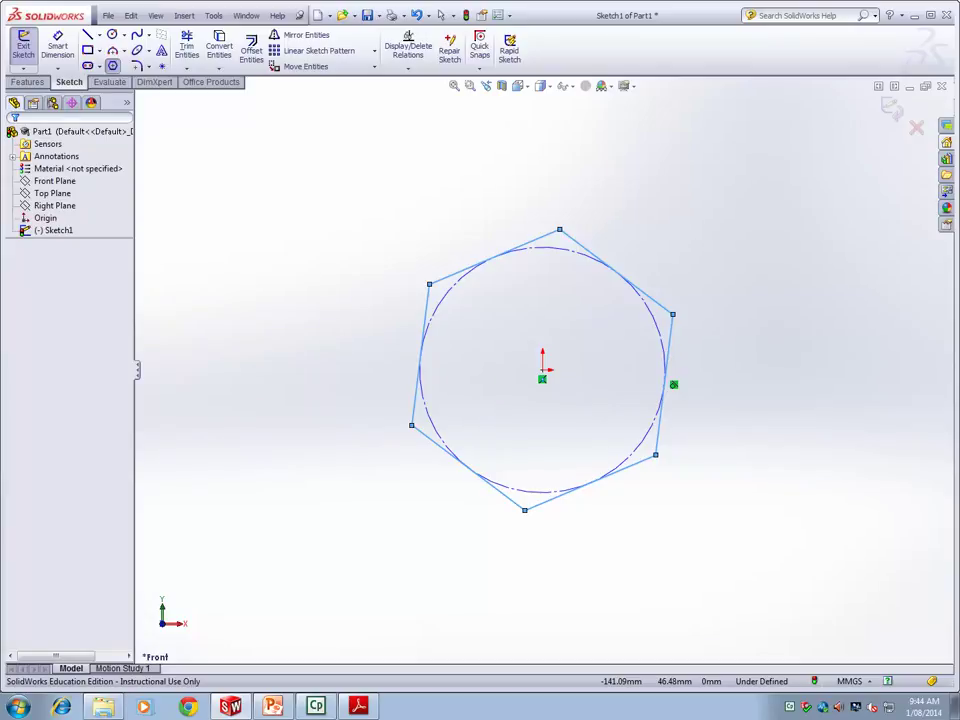
click(122, 50)
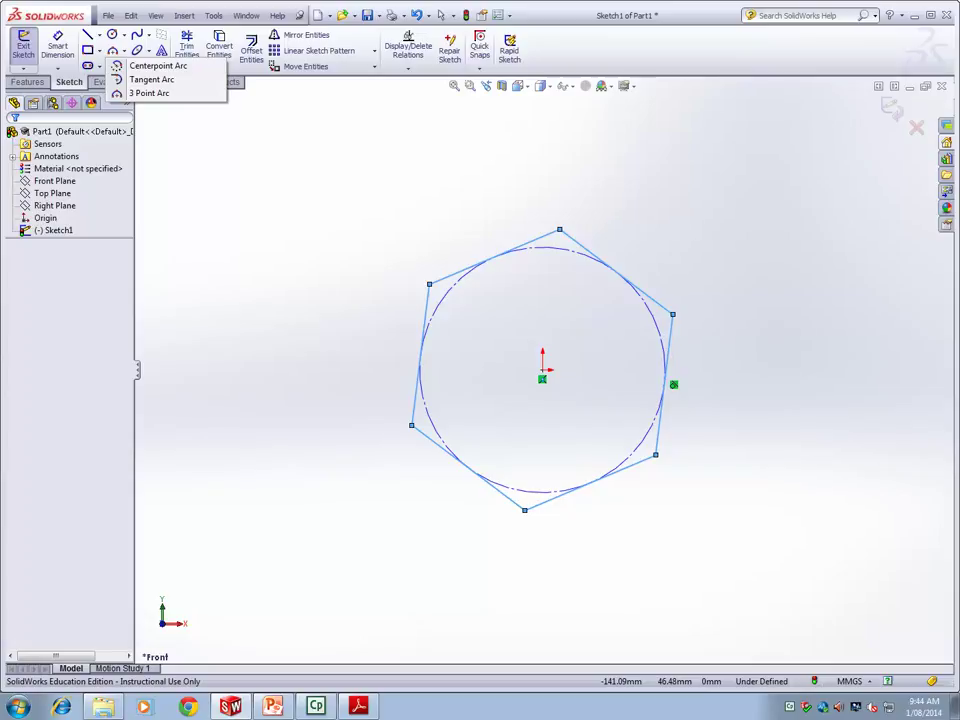
key(Escape)
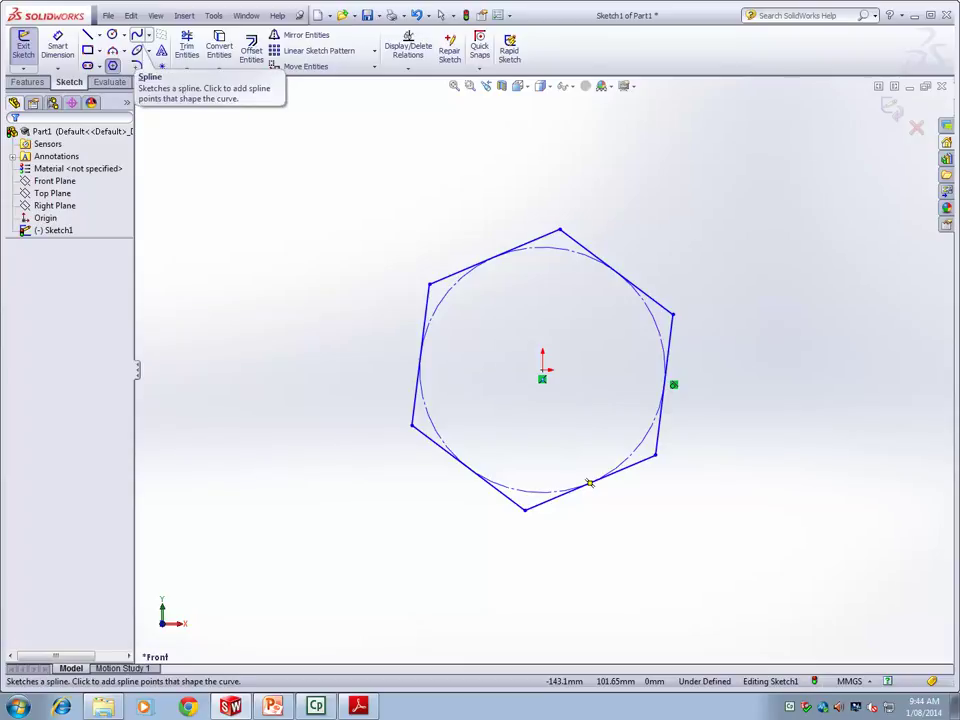
click(148, 66)
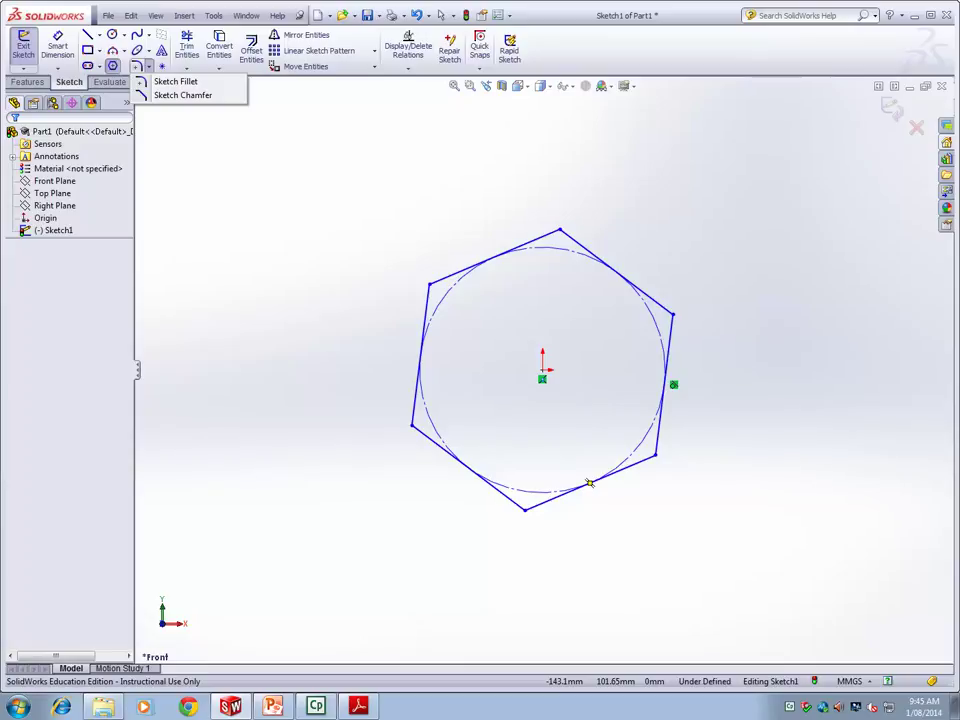
click(148, 35)
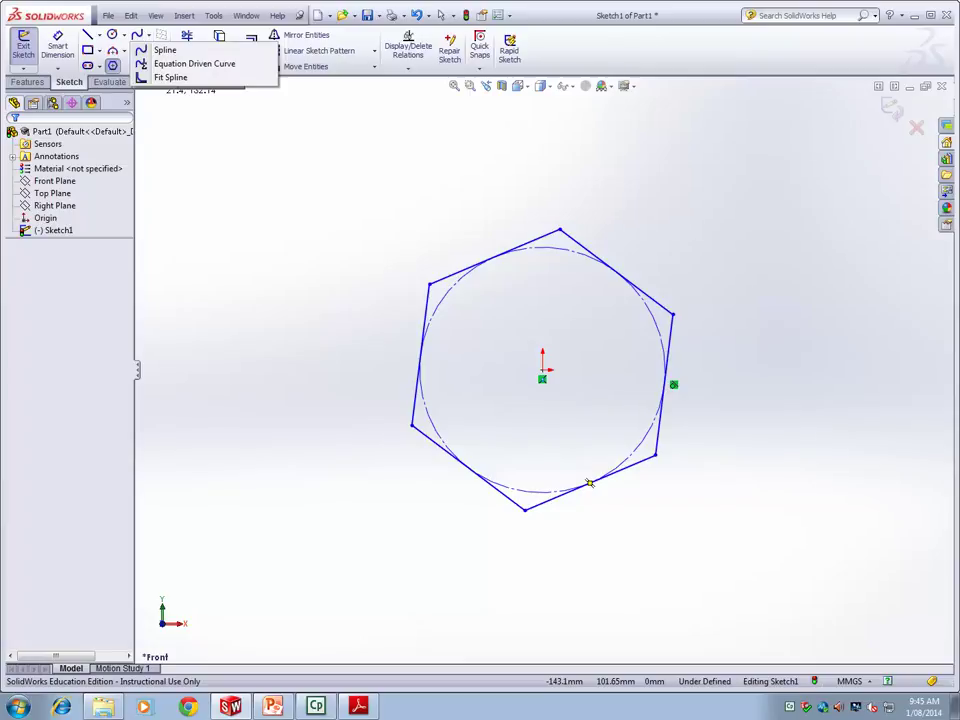
click(165, 49)
Delete all polygon geometry from the sketch.
click(441, 15)
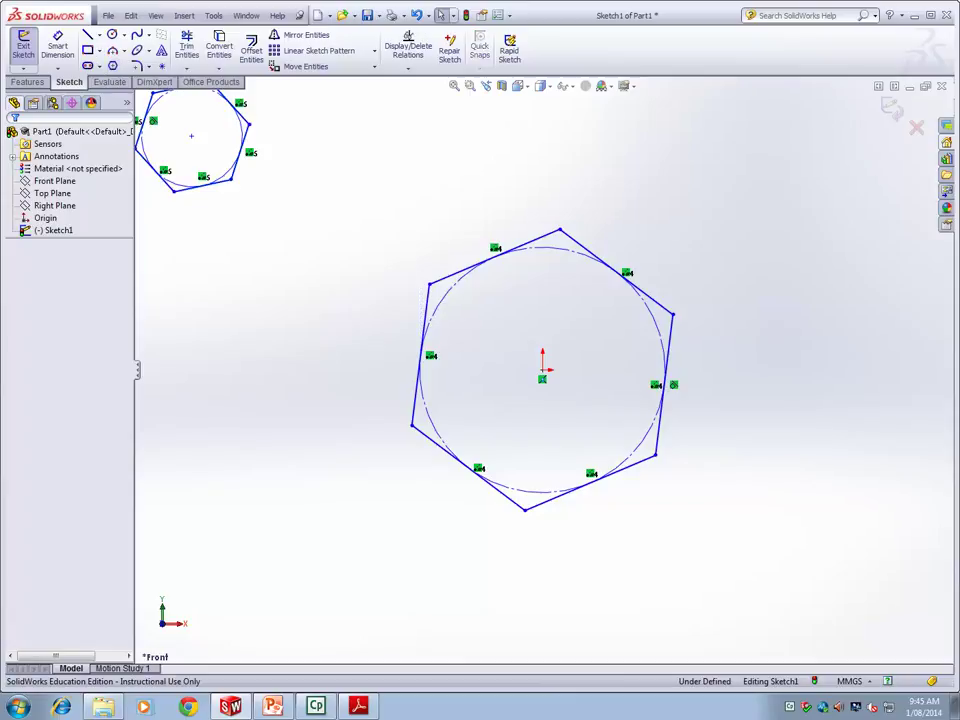
key(ctrl+a)
key(Delete)
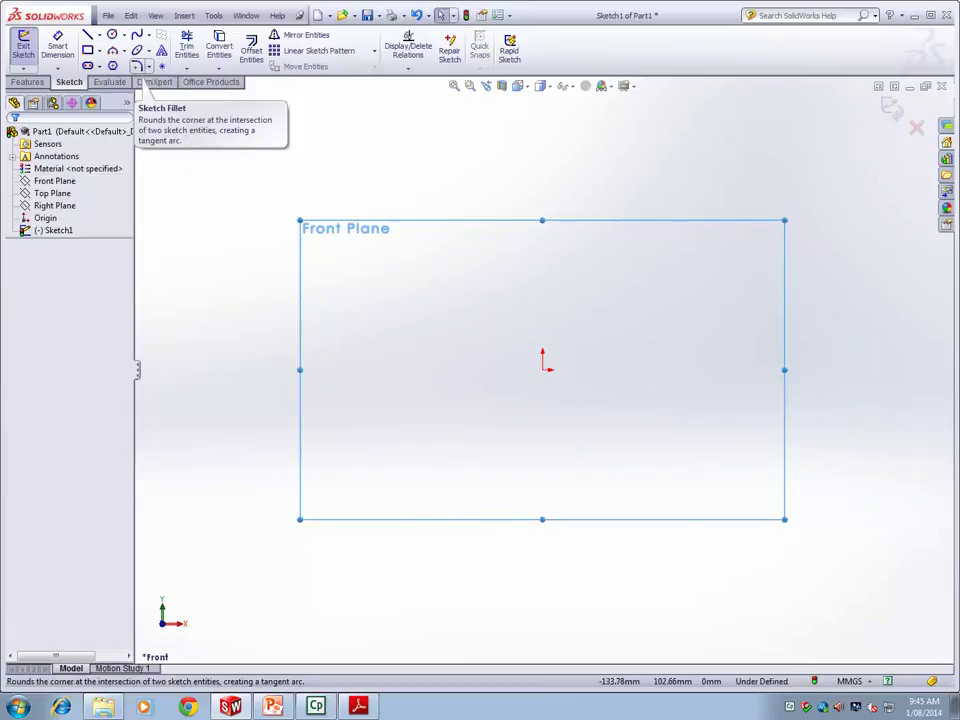
Sketch an arch-shaped three-point spline that rises above the origin and ends on either side of it.
click(148, 35)
click(165, 49)
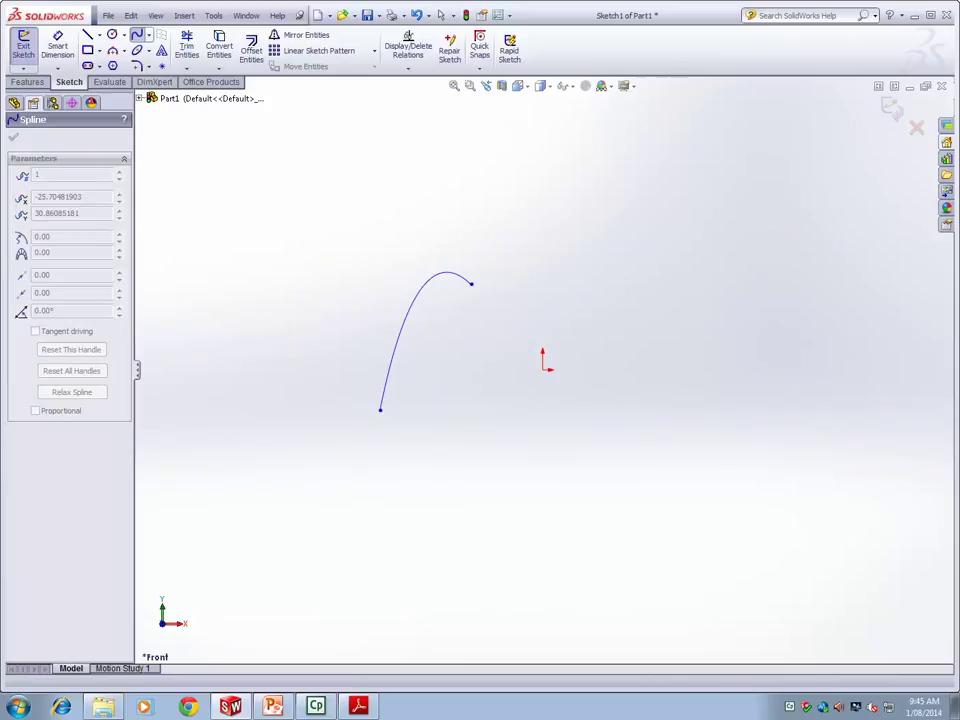
click(653, 405)
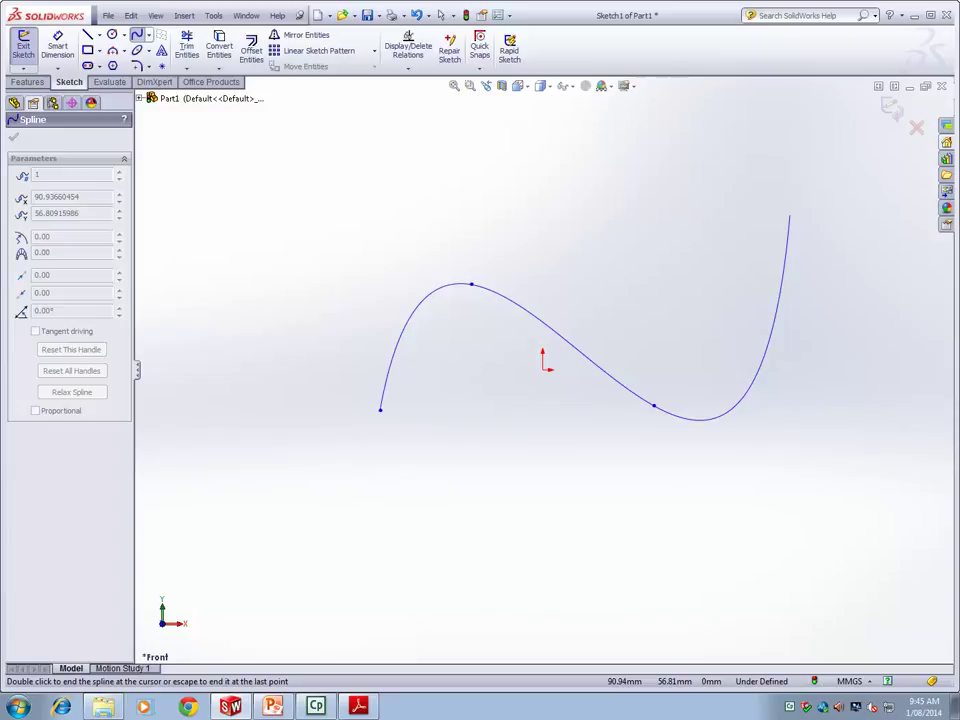
key(Escape)
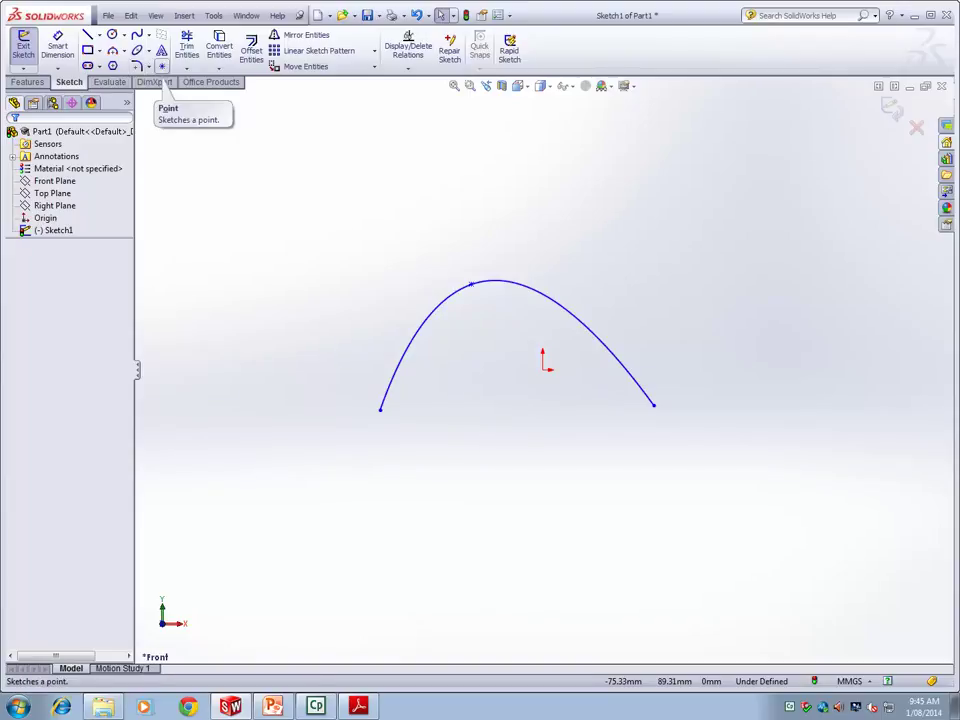
Create an explicit equation-driven curve y = 3*x+5 with x1 set to -10 and x2 set to 10.
click(148, 66)
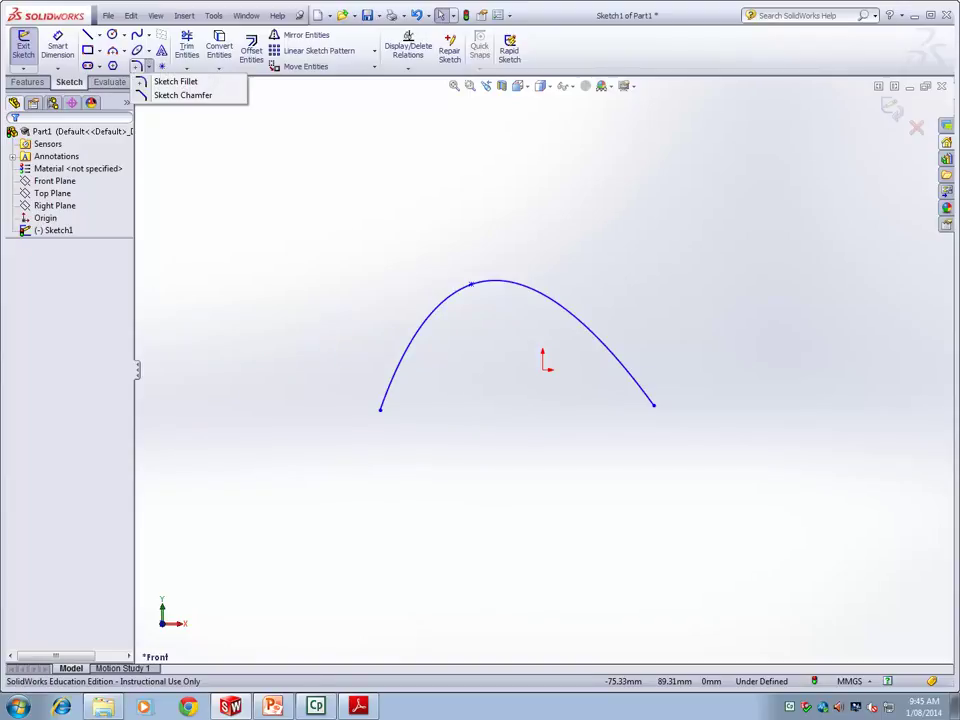
click(148, 35)
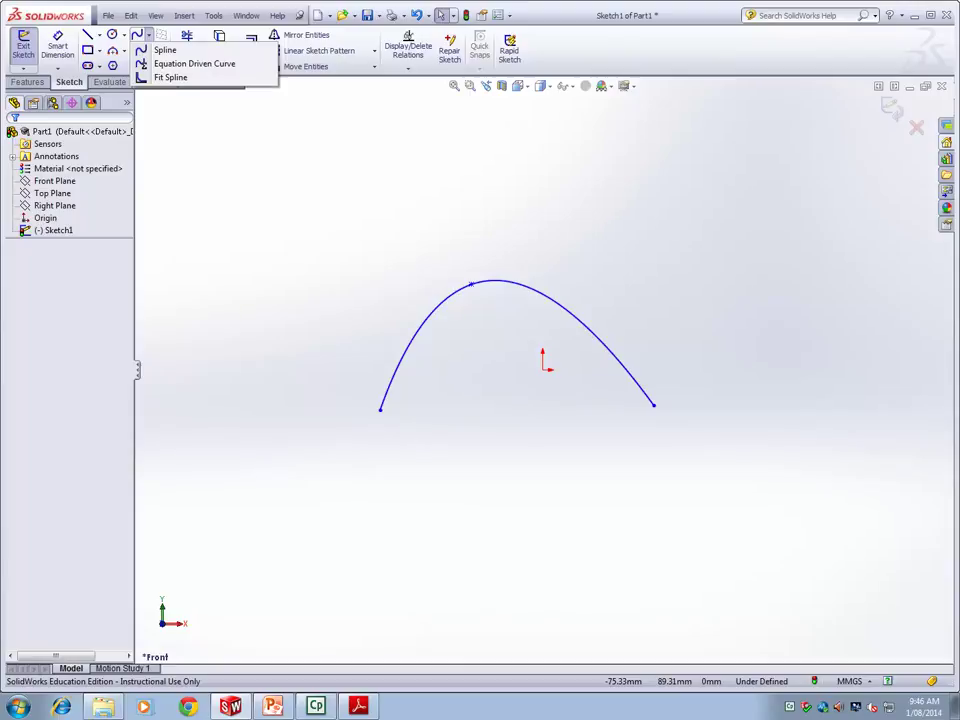
click(194, 63)
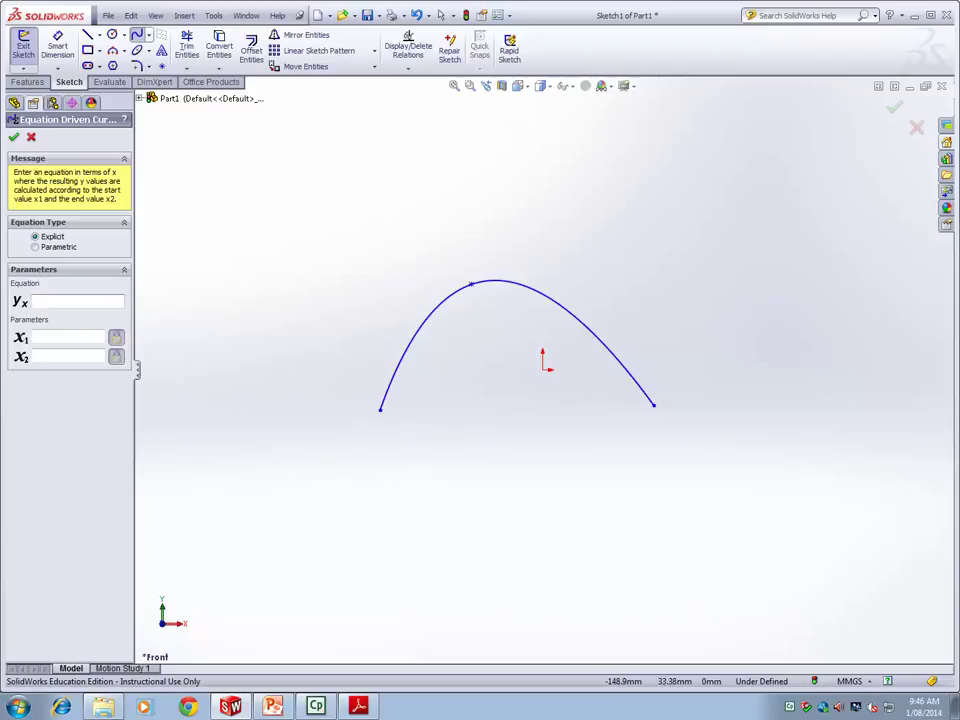
text(3*x+5)
click(68, 336)
text(-10)
click(68, 356)
text(10)
key(Return)
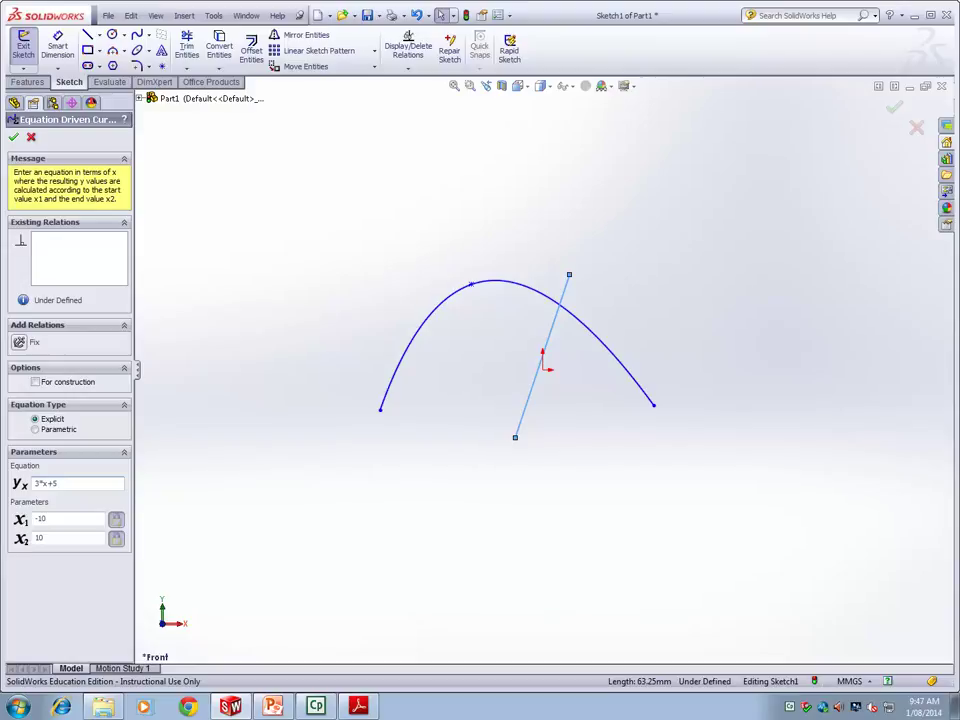
key(Return)
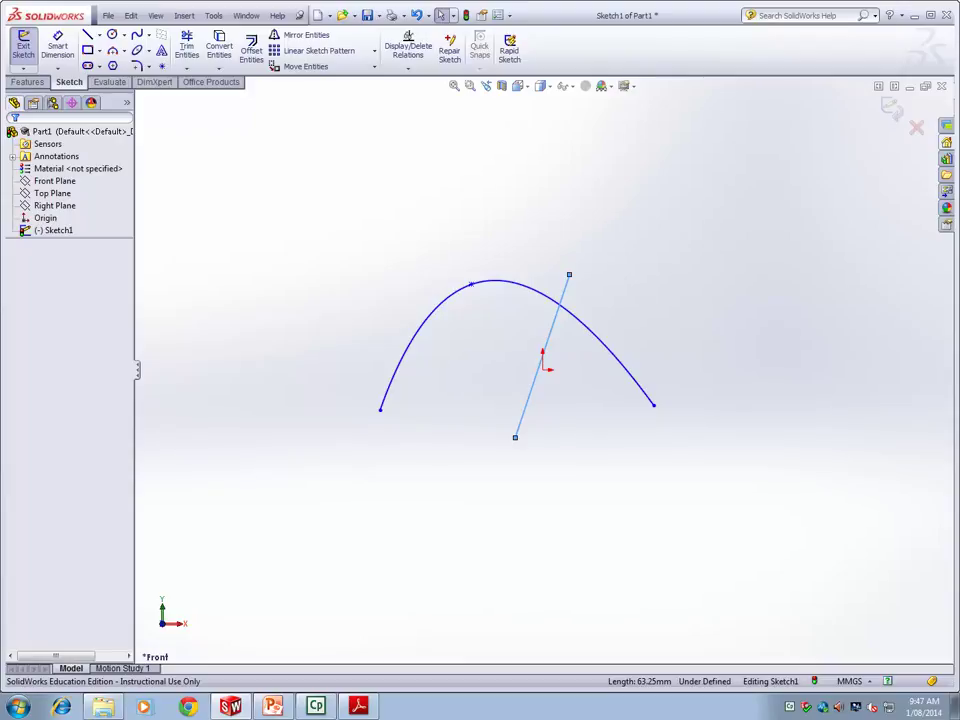
Delete the spline and the equation-driven curve from the sketch.
drag(354, 264, 771, 508)
key(Delete)
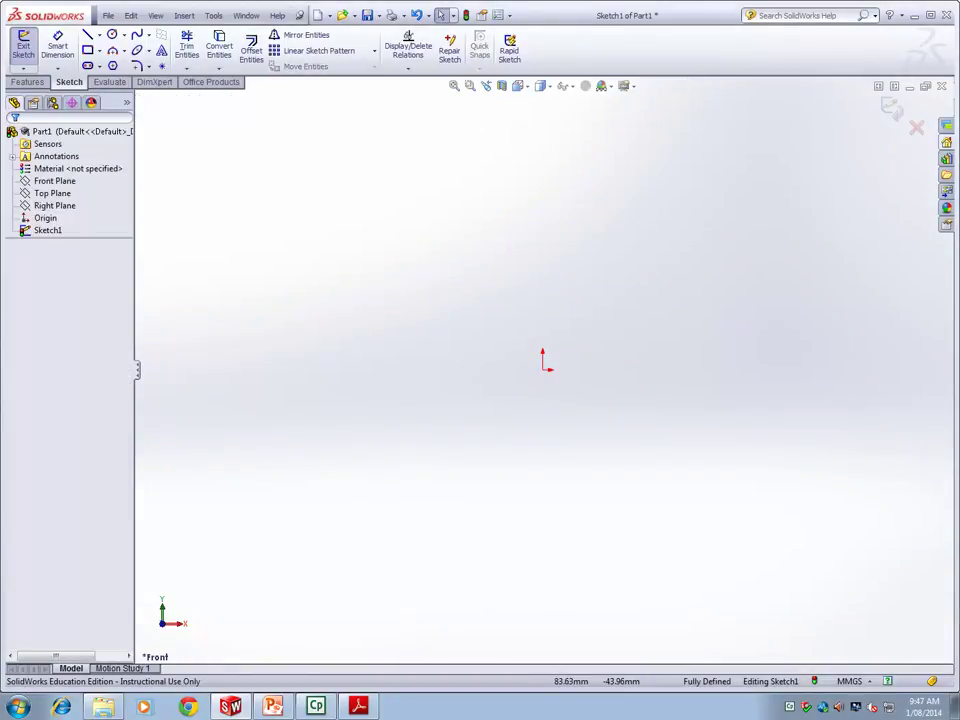
right_click(55, 180)
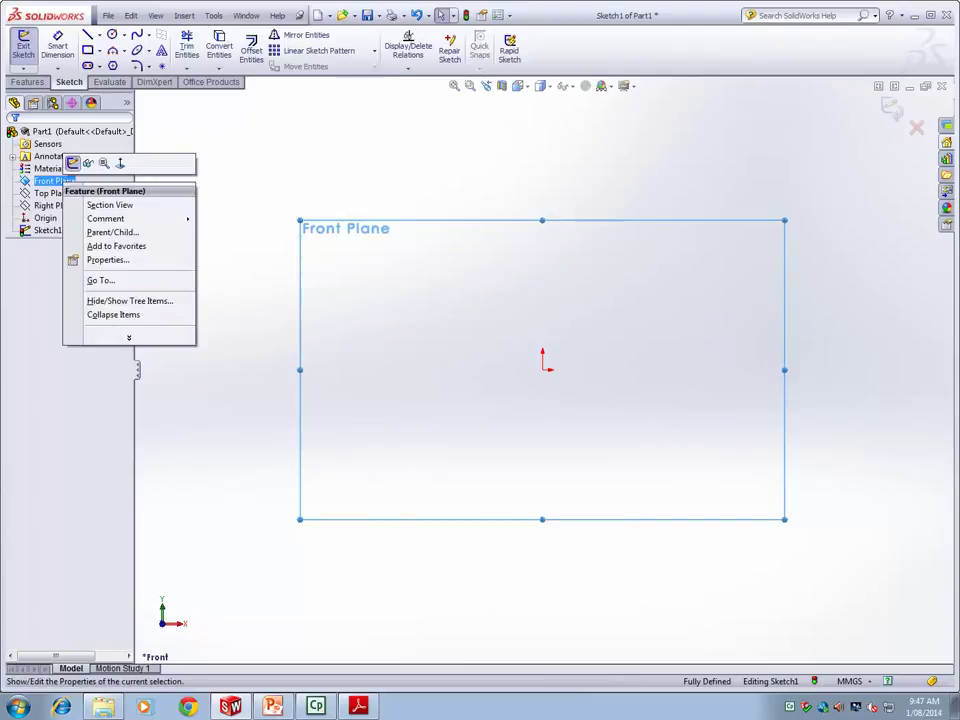
key(Escape)
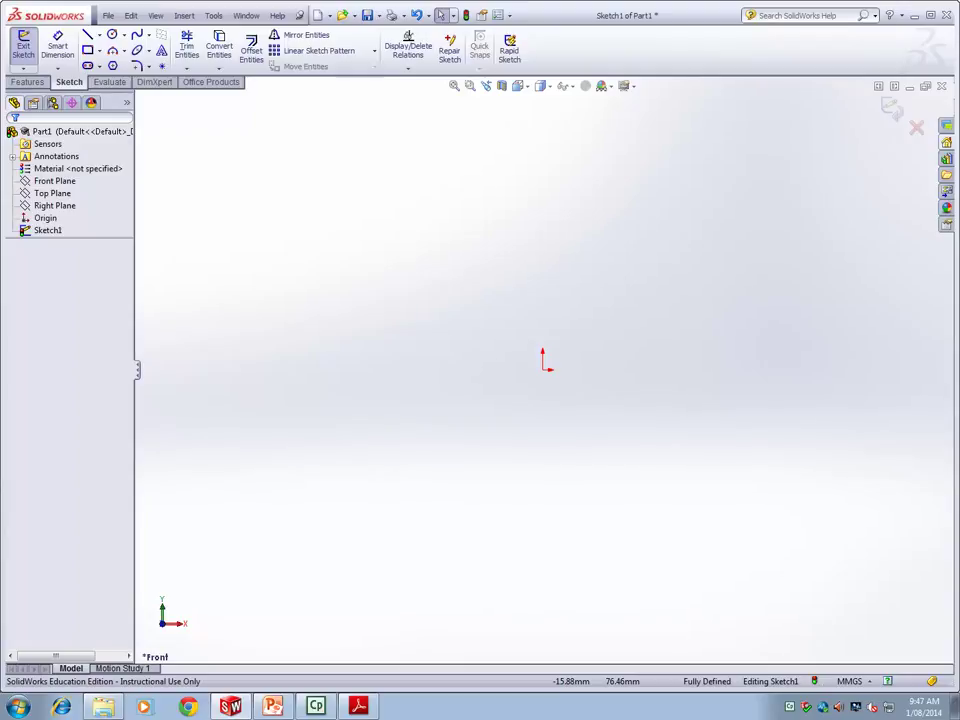
Sketch a closed six-line profile from the origin with a horizontal base about 66 mm, slanted side, two perpendicular lines, horizontal top edge about 43.5 mm and vertical side.
click(87, 34)
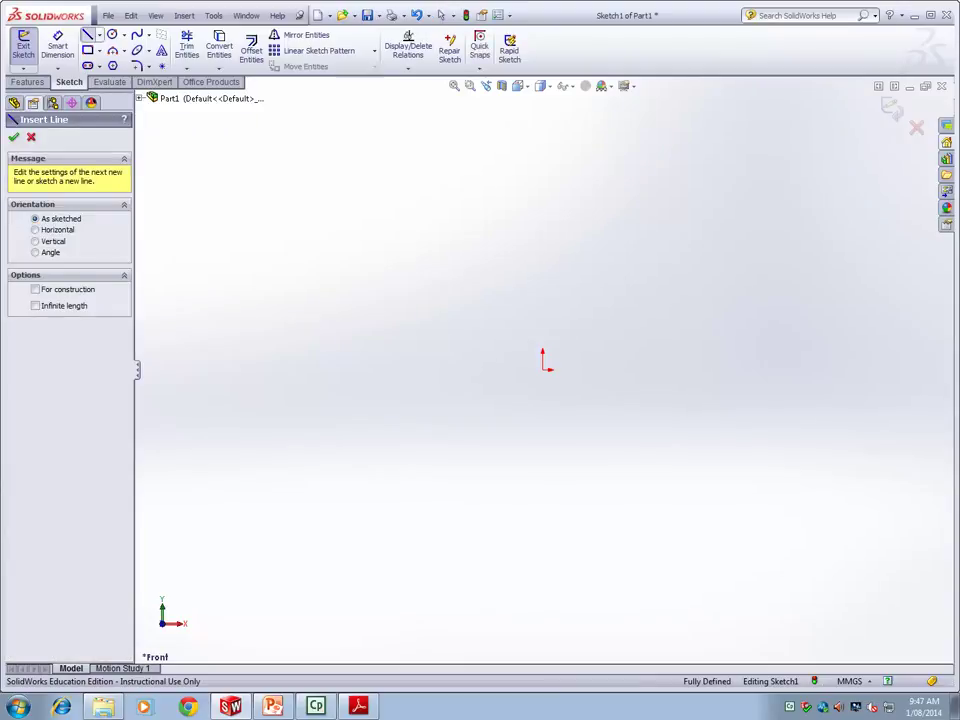
click(543, 369)
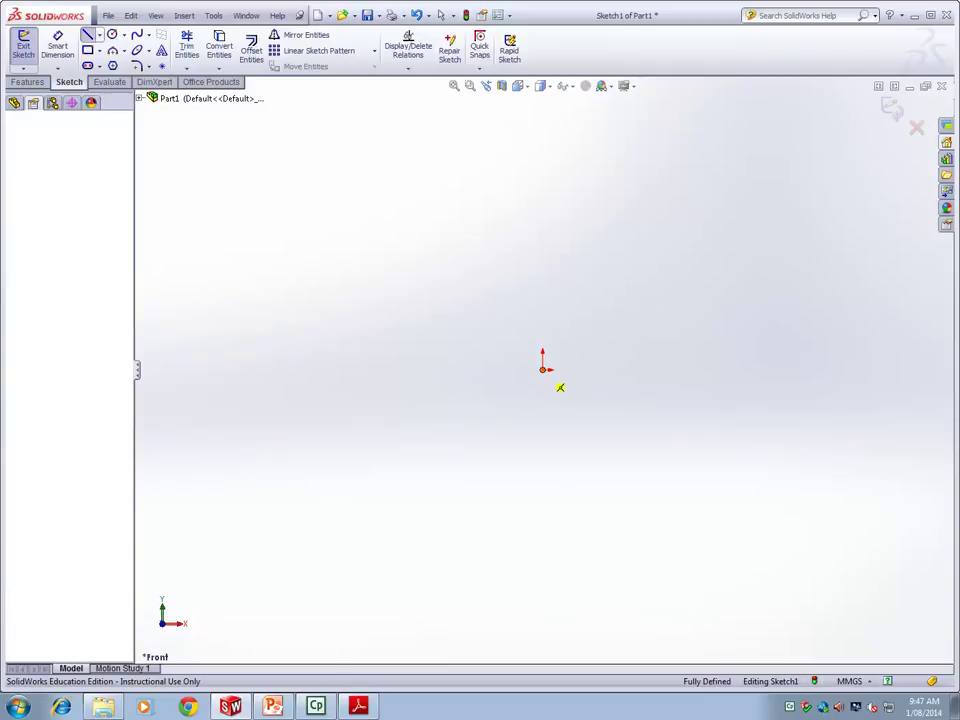
click(722, 370)
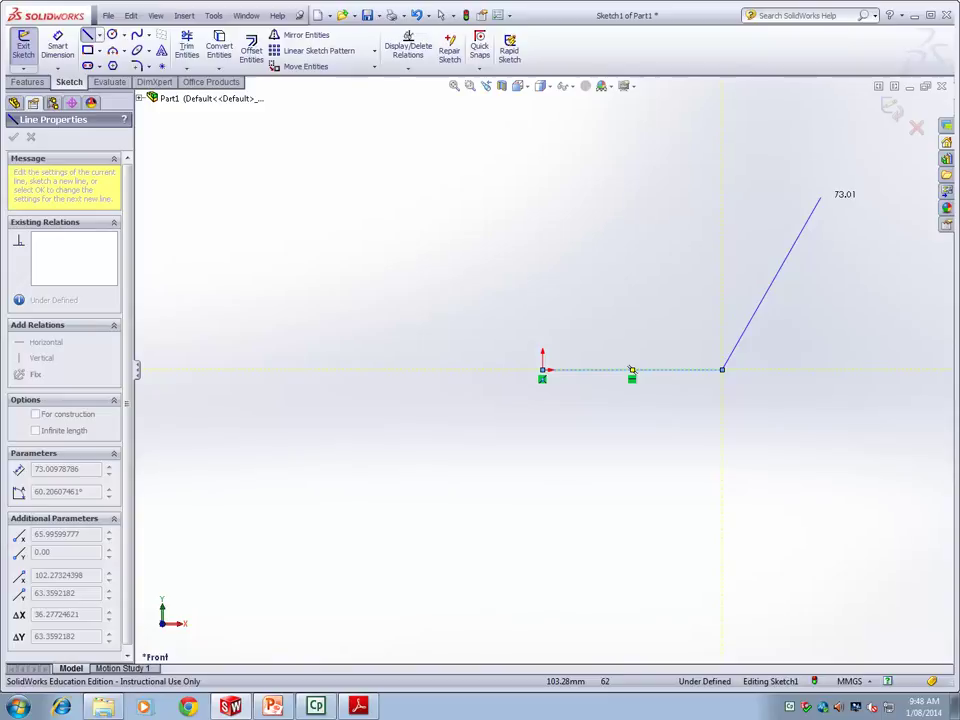
click(820, 200)
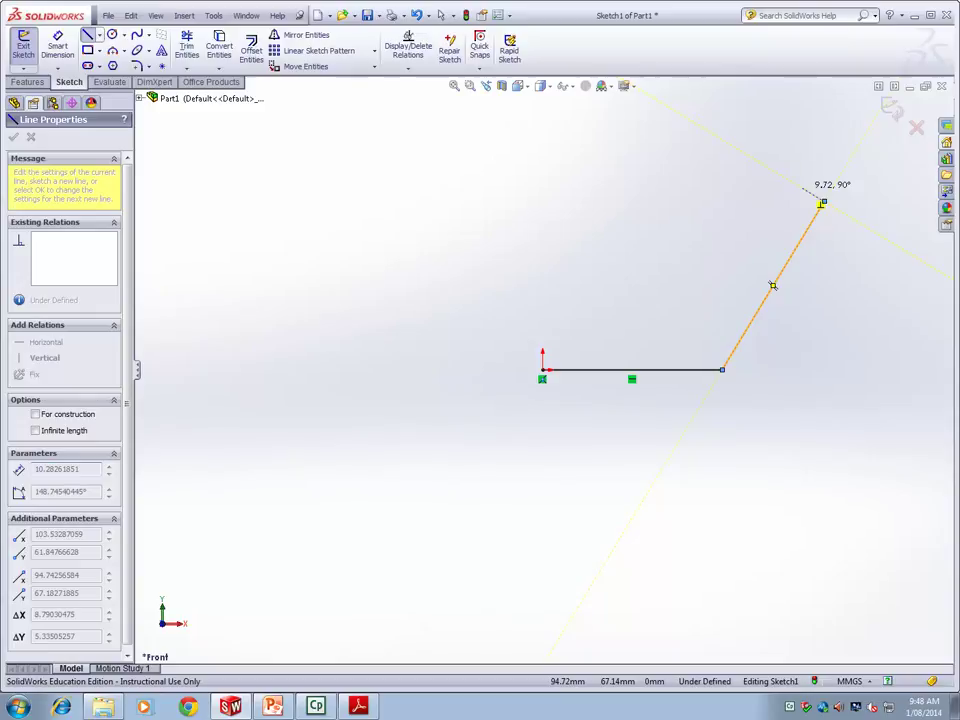
click(822, 202)
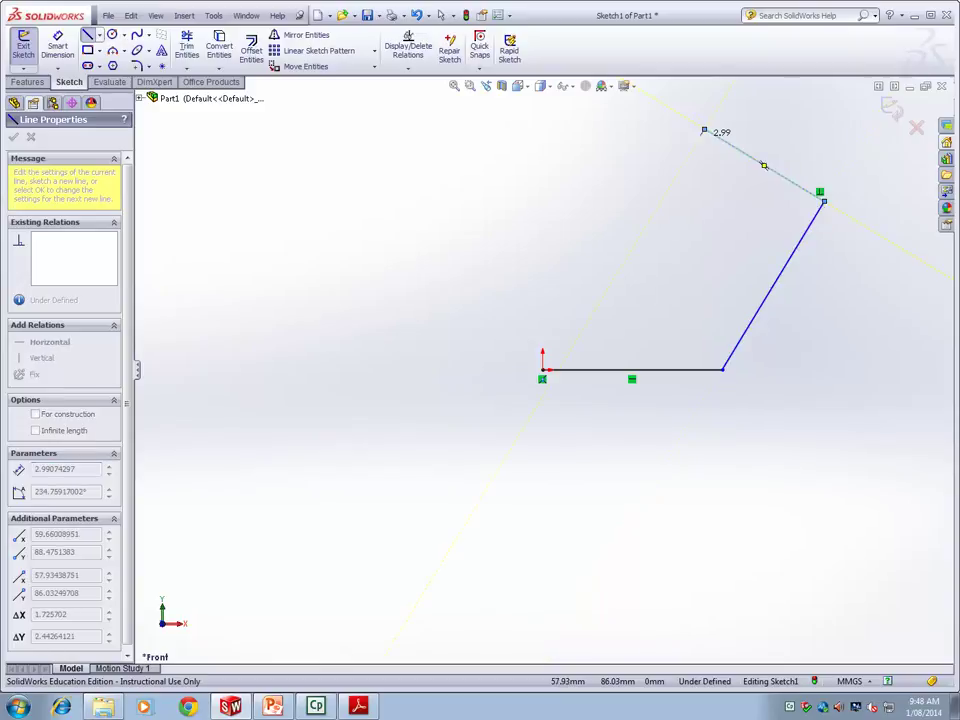
click(704, 130)
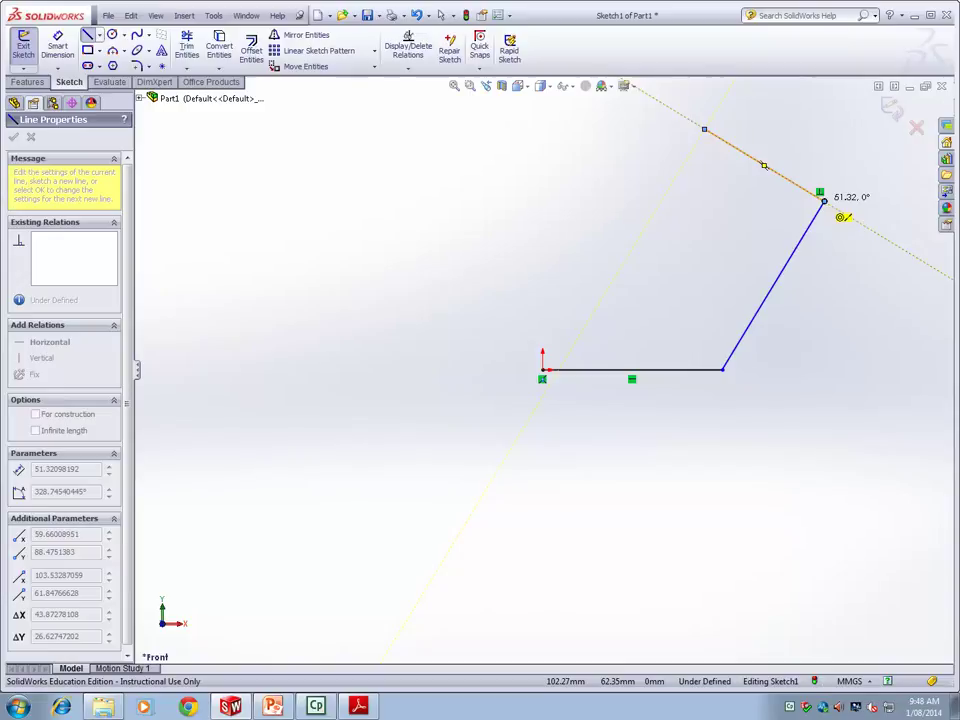
click(705, 129)
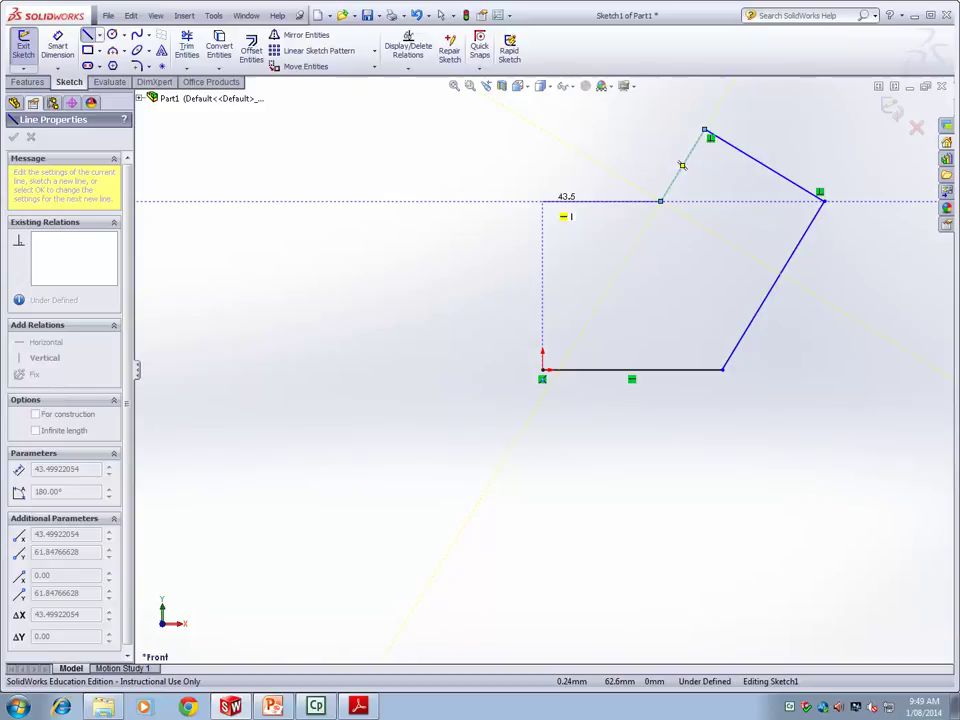
click(660, 201)
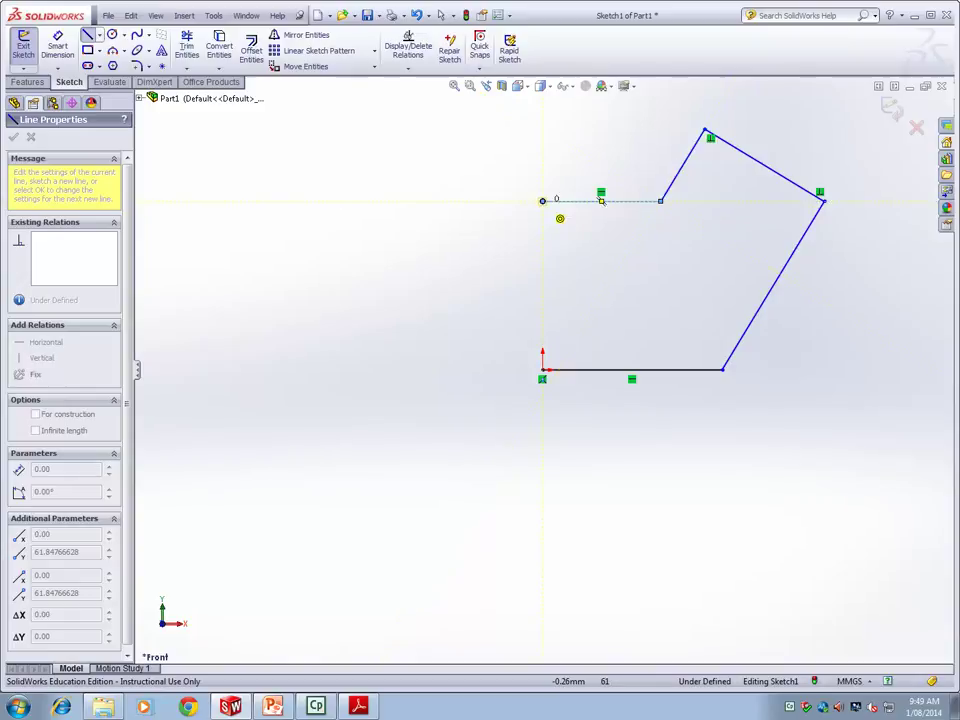
click(542, 201)
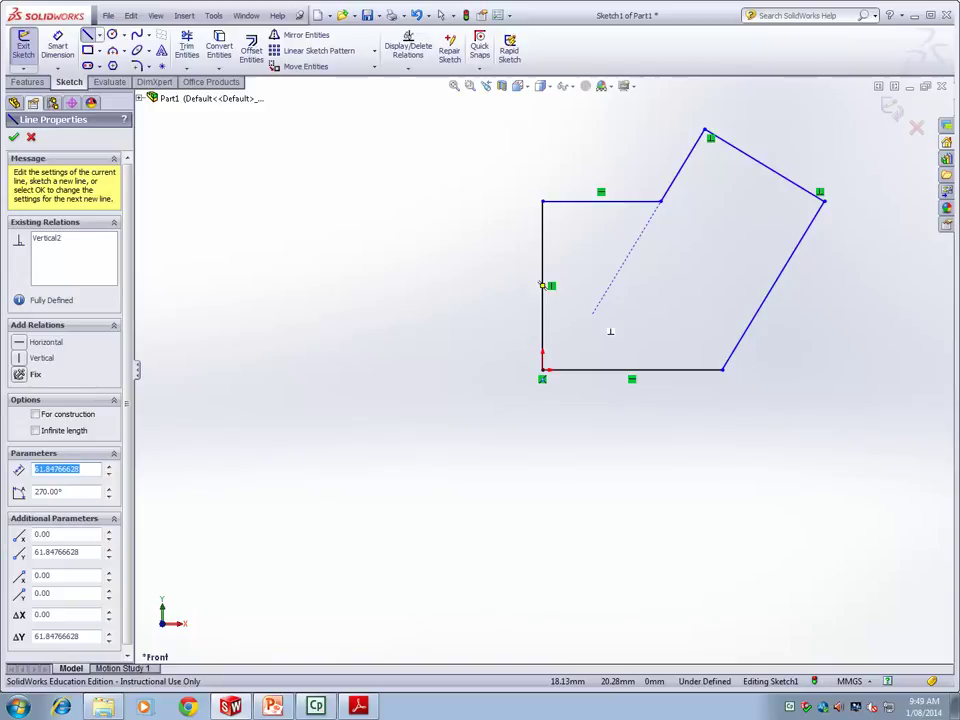
key(Escape)
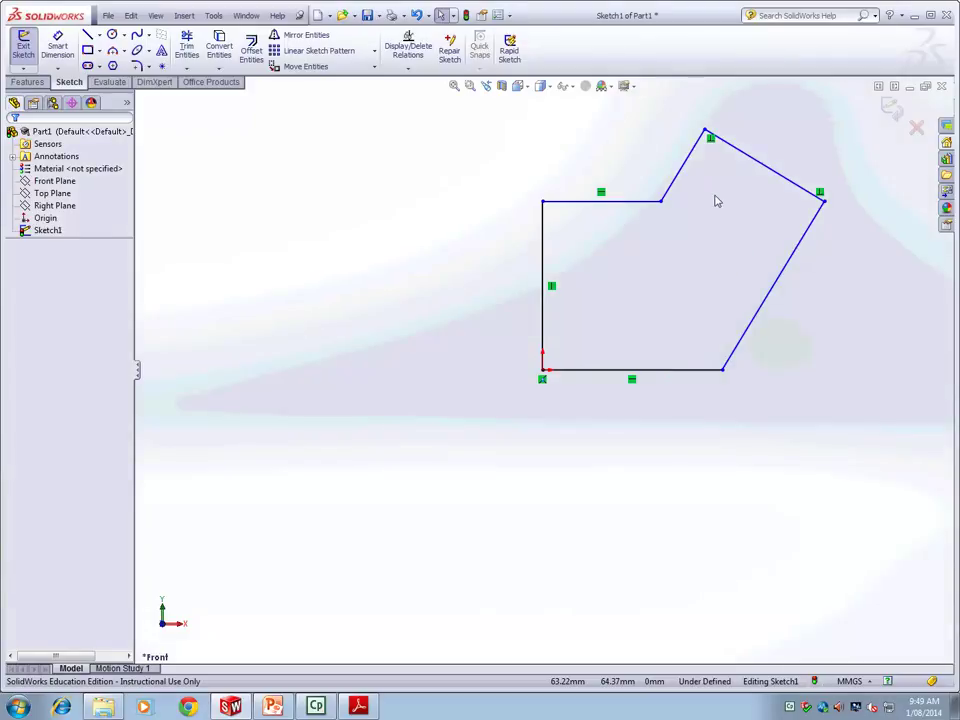
Review each geometric relation of the profile in Display/Delete Relations and delete all relations in the sketch.
scroll(716, 201, down, 4)
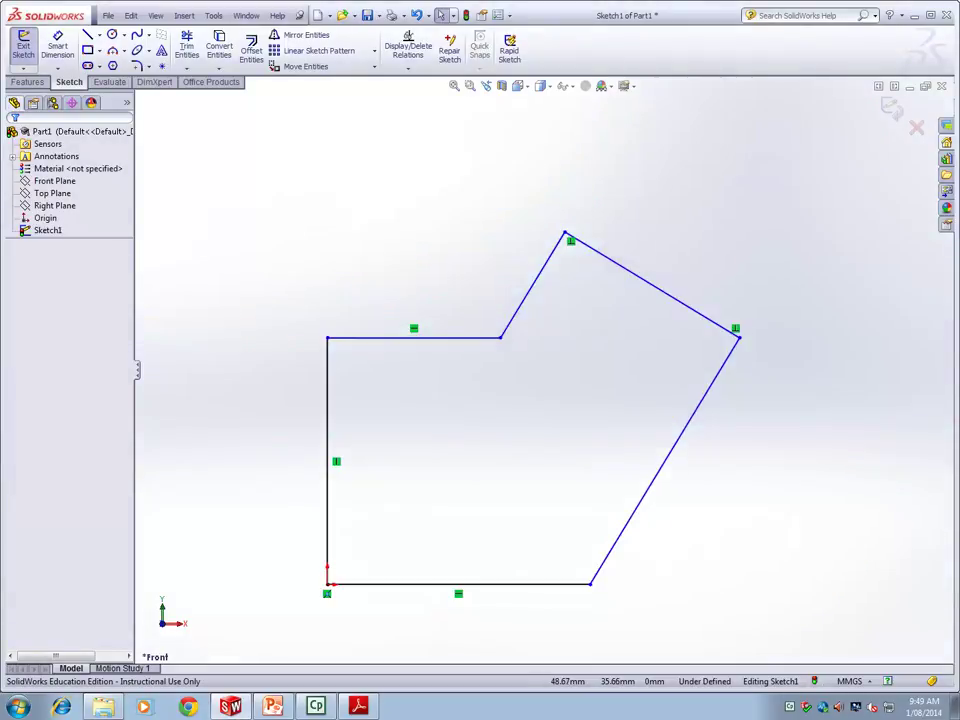
scroll(521, 441, up, 2)
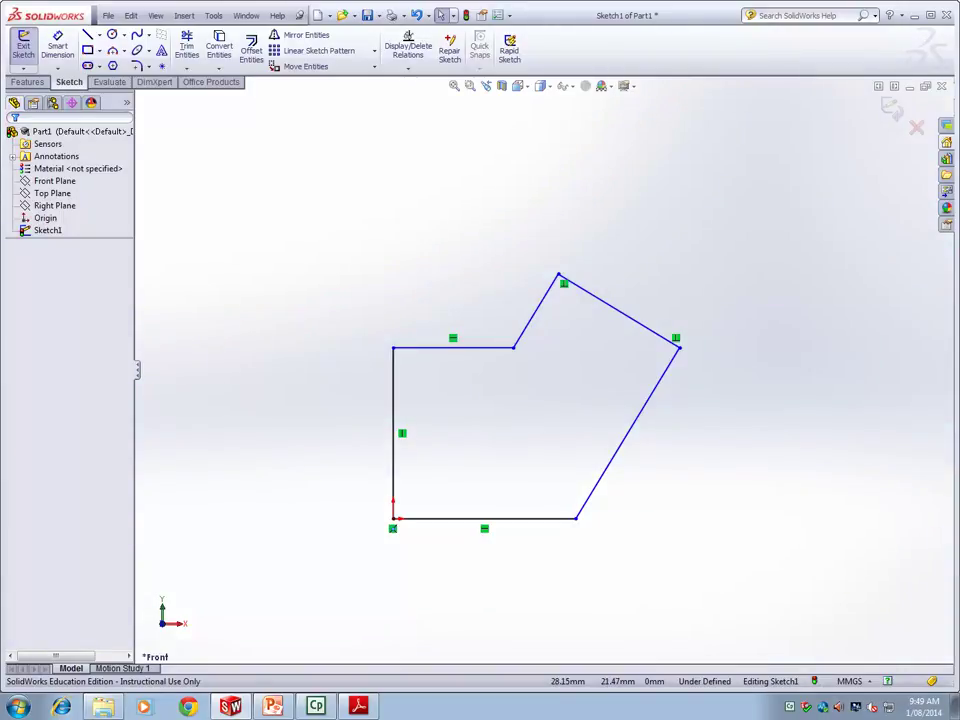
scroll(473, 467, down, 2)
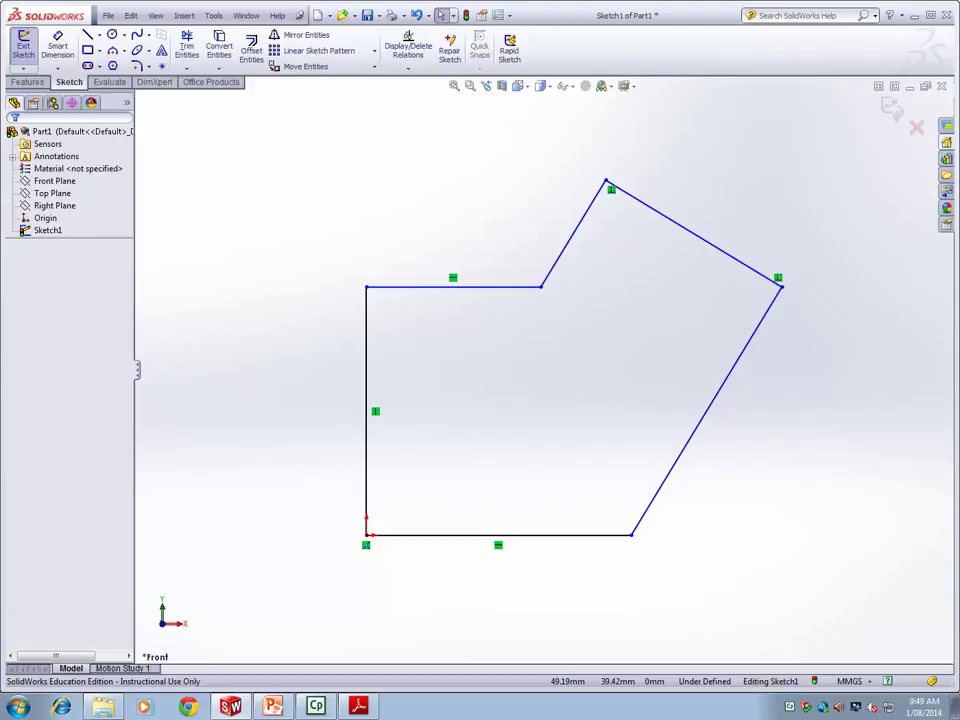
scroll(565, 383, down, 2)
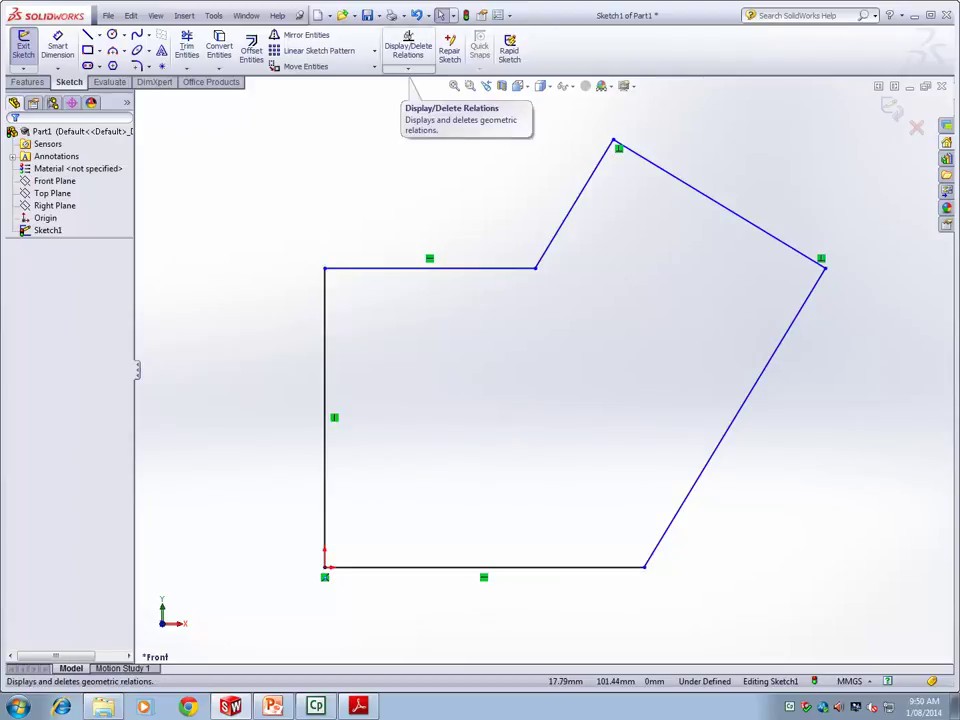
click(408, 48)
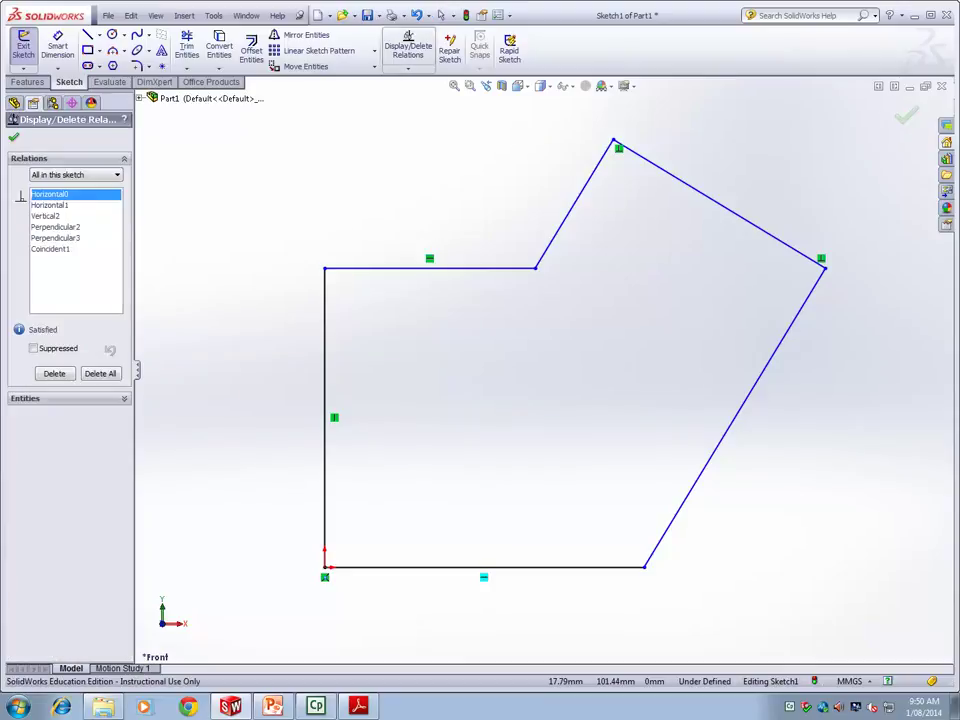
click(49, 205)
click(45, 216)
click(55, 227)
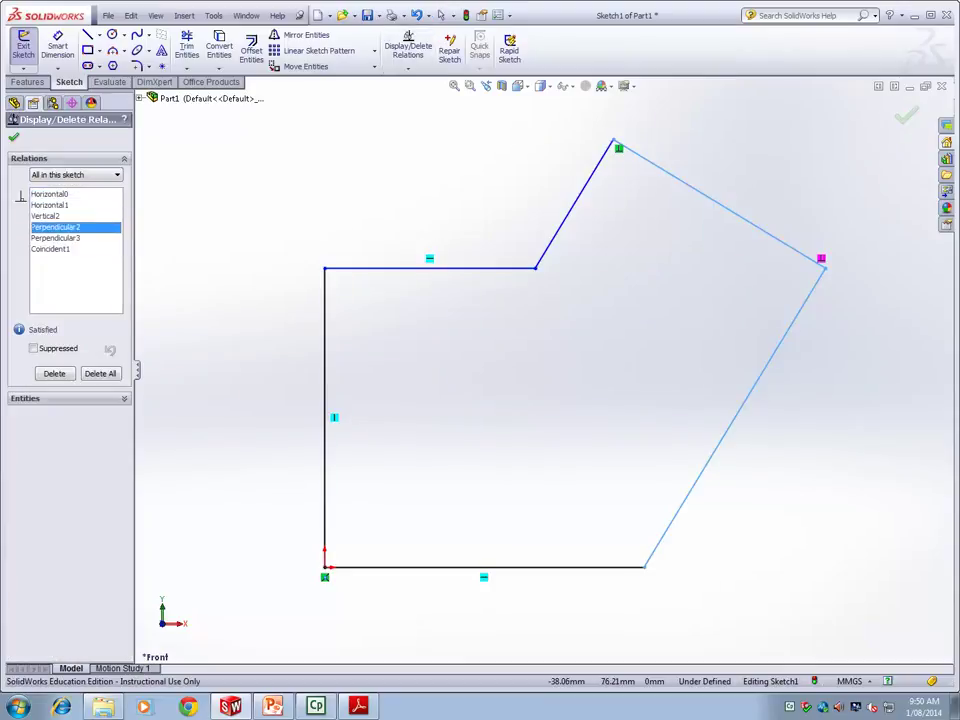
click(55, 238)
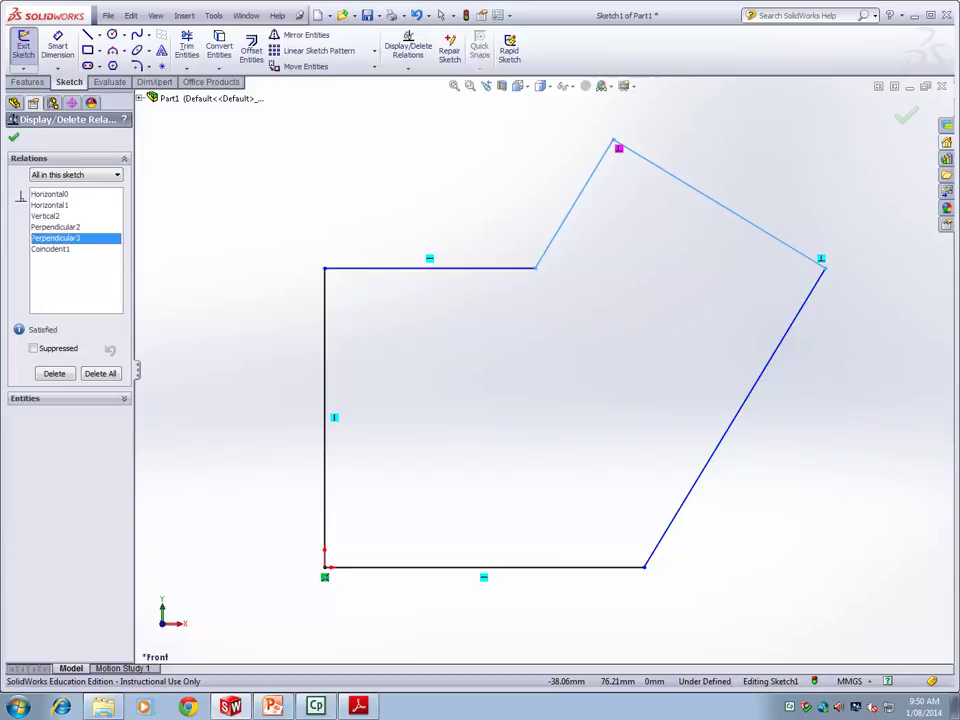
click(50, 249)
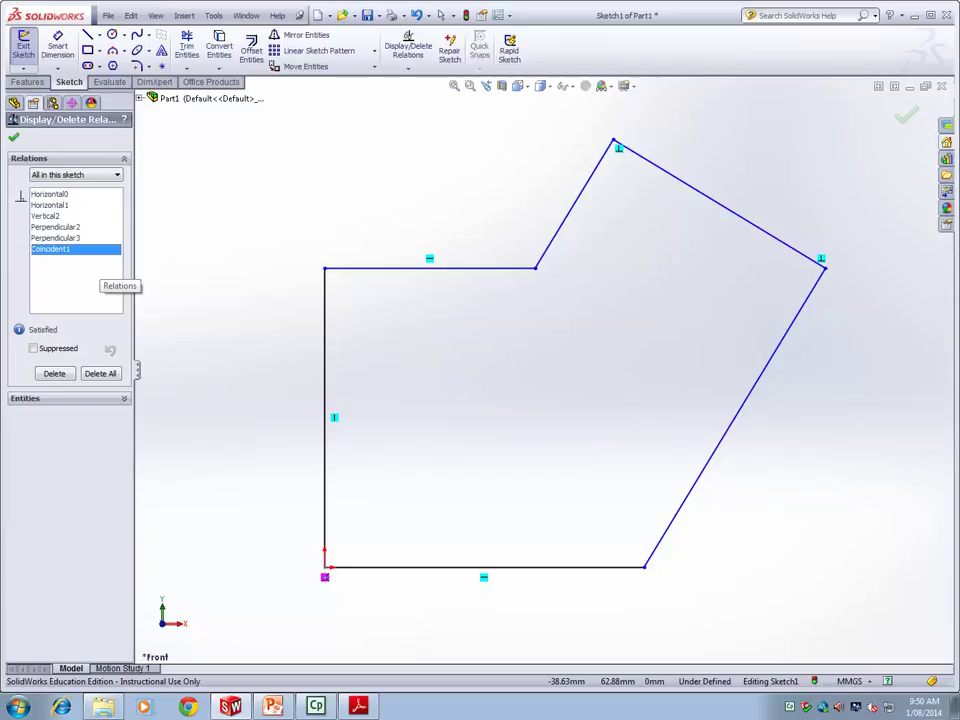
click(100, 373)
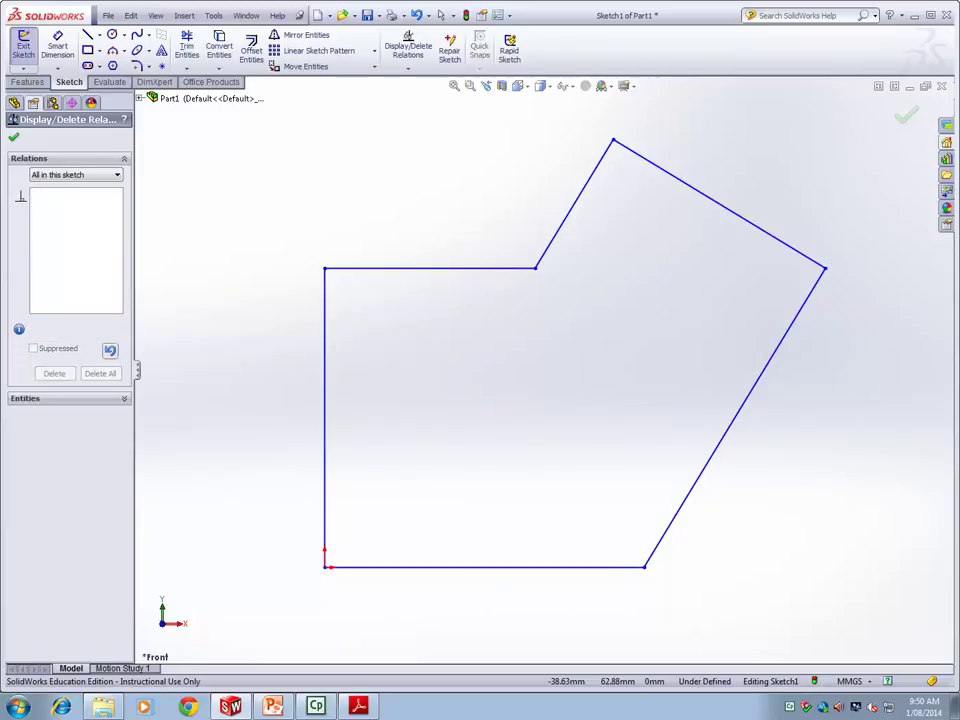
key(Return)
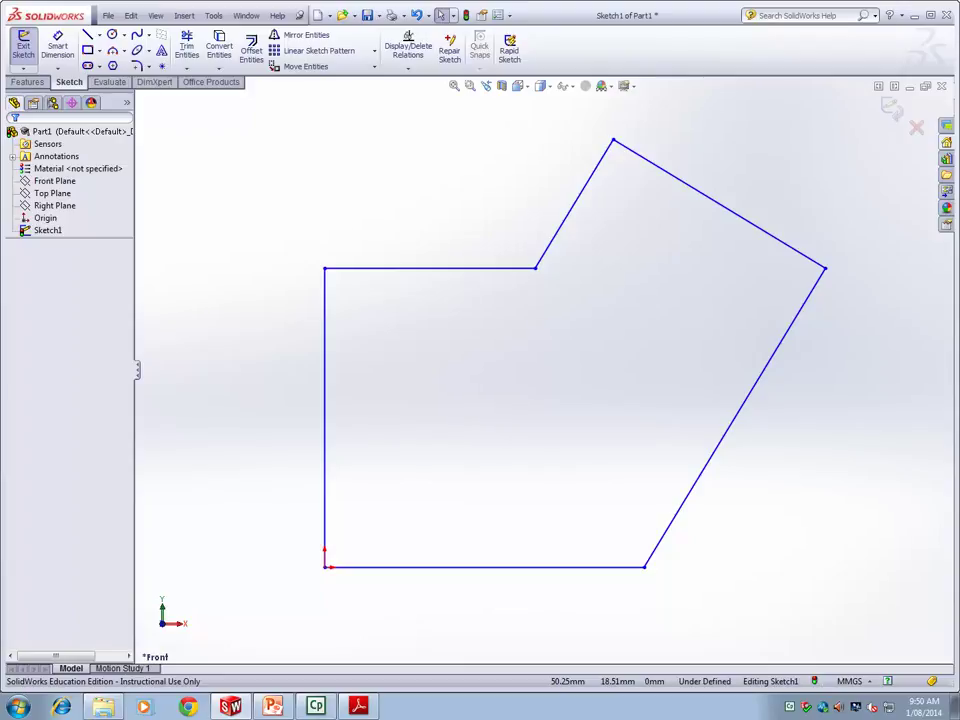
Add a Horizontal relation to the profile's bottom line.
scroll(570, 482, up, 1)
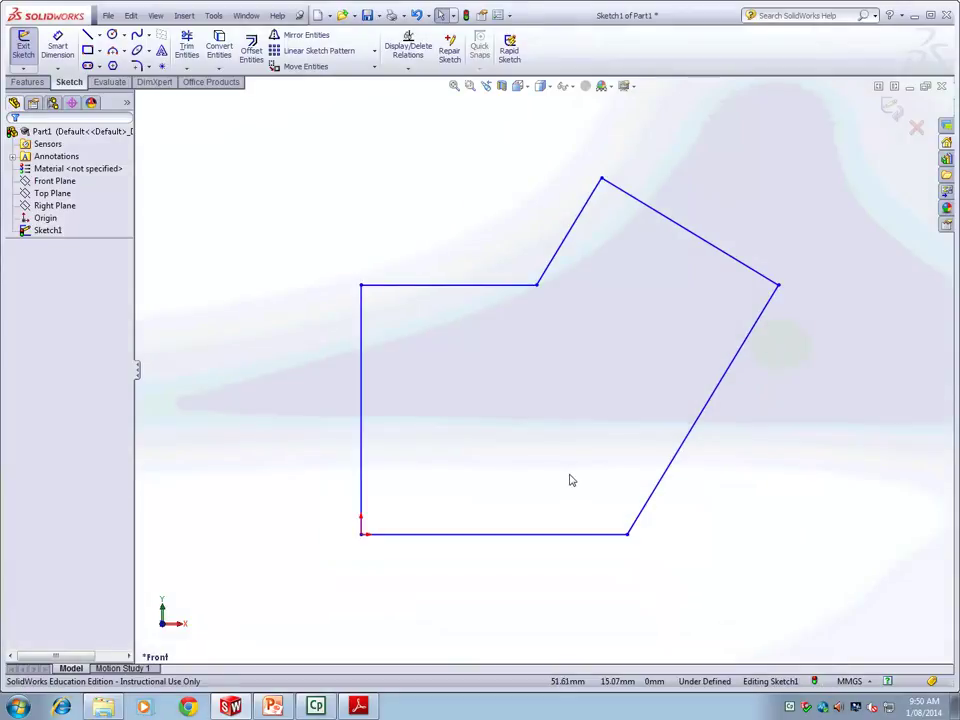
scroll(570, 481, down, 1)
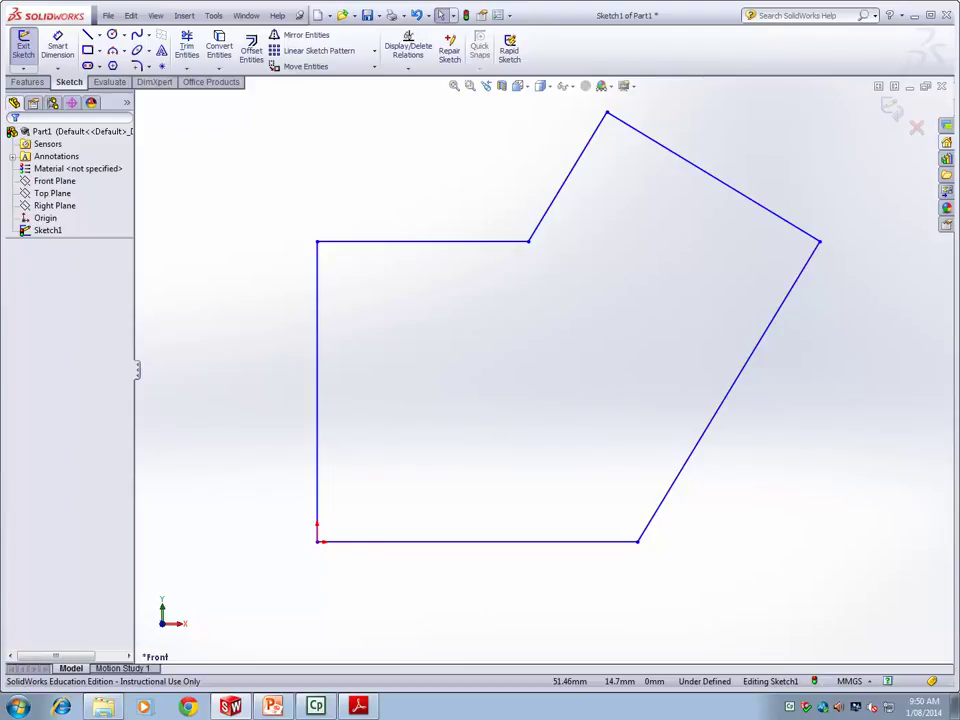
click(408, 68)
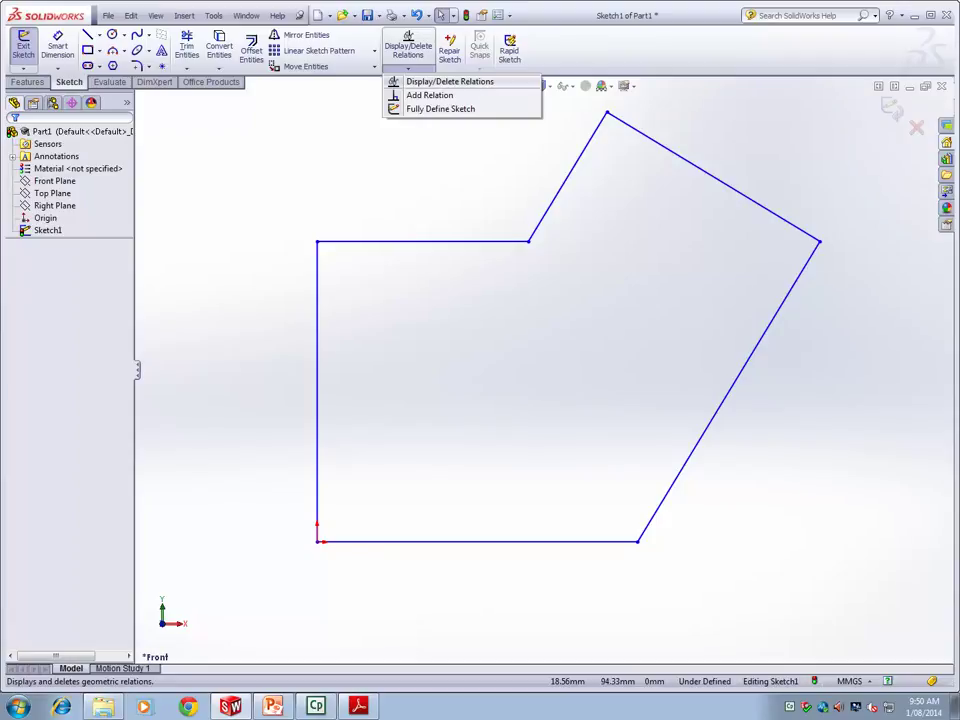
click(429, 95)
click(478, 541)
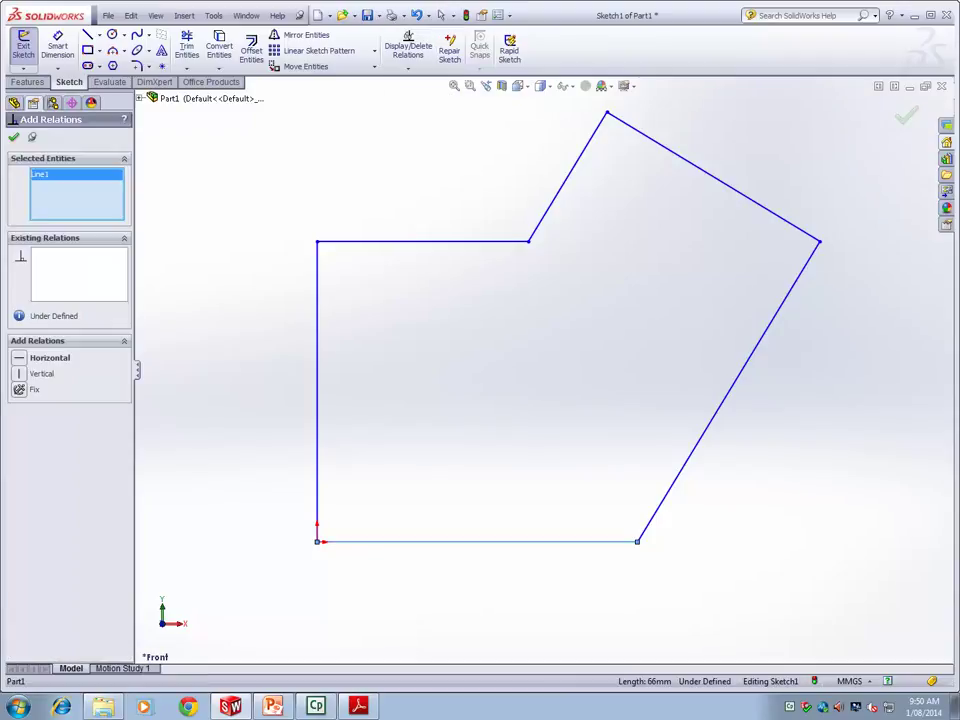
click(45, 357)
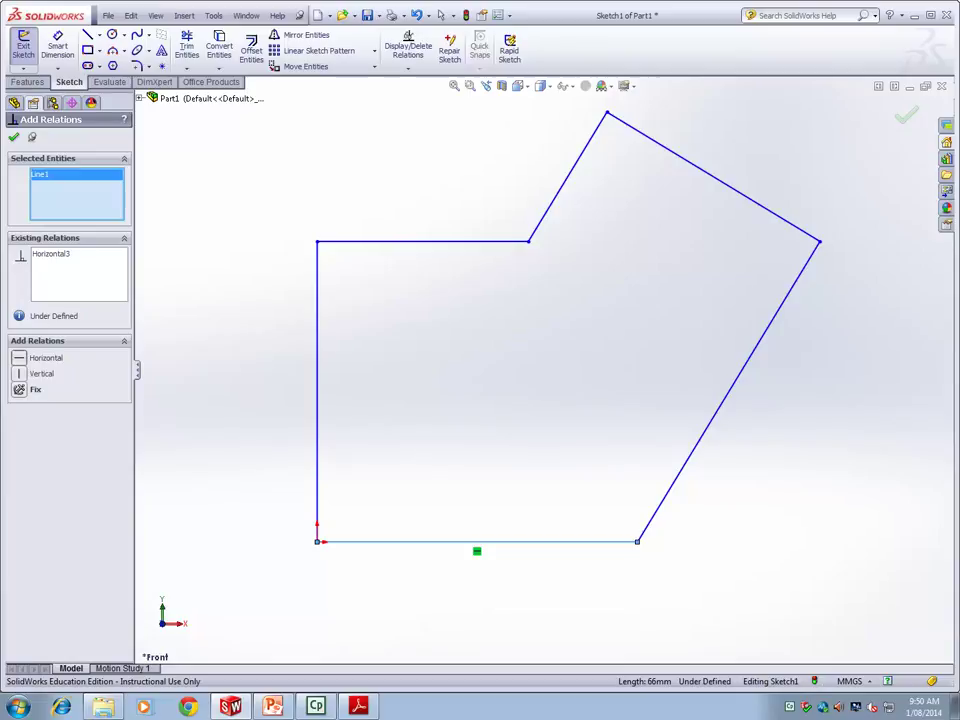
key(Return)
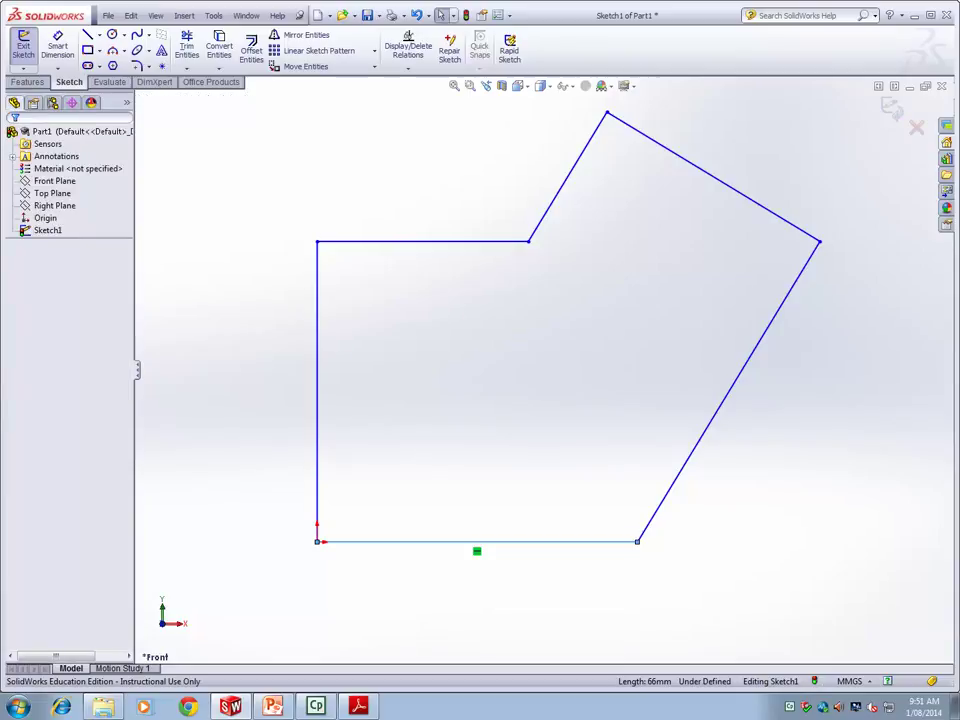
Add a Vertical relation to the profile line rising from the origin.
click(317, 355)
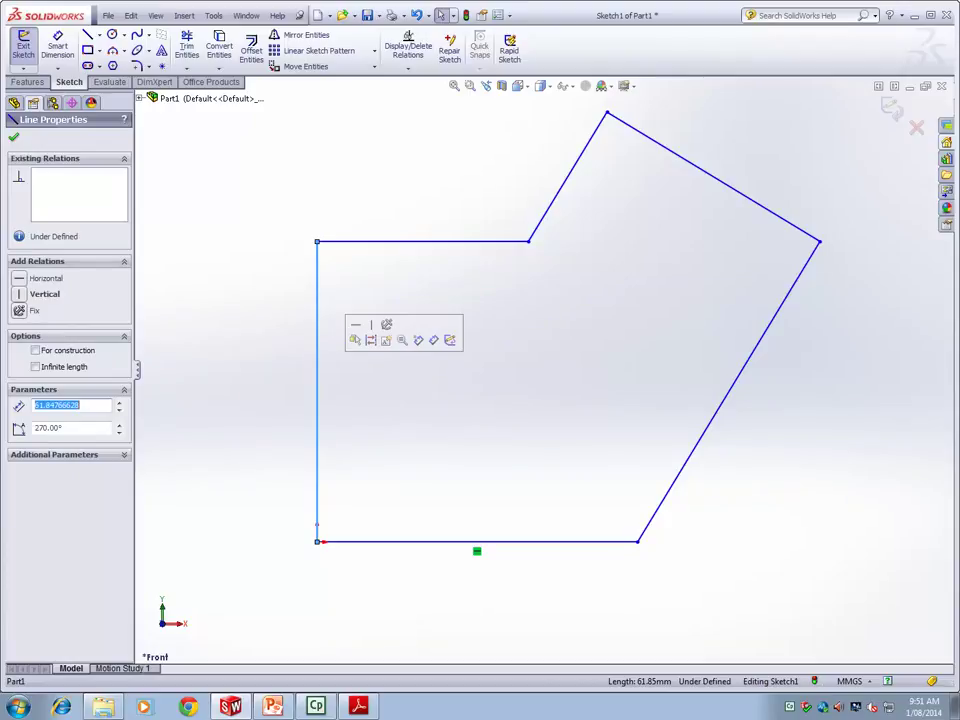
click(408, 50)
click(408, 68)
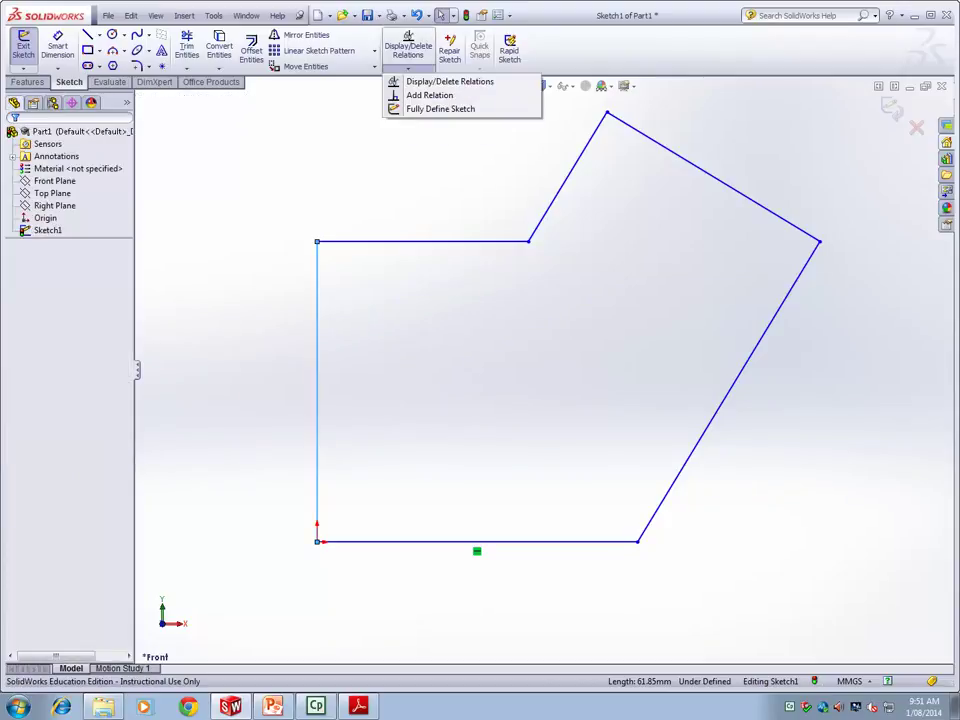
click(429, 95)
click(317, 323)
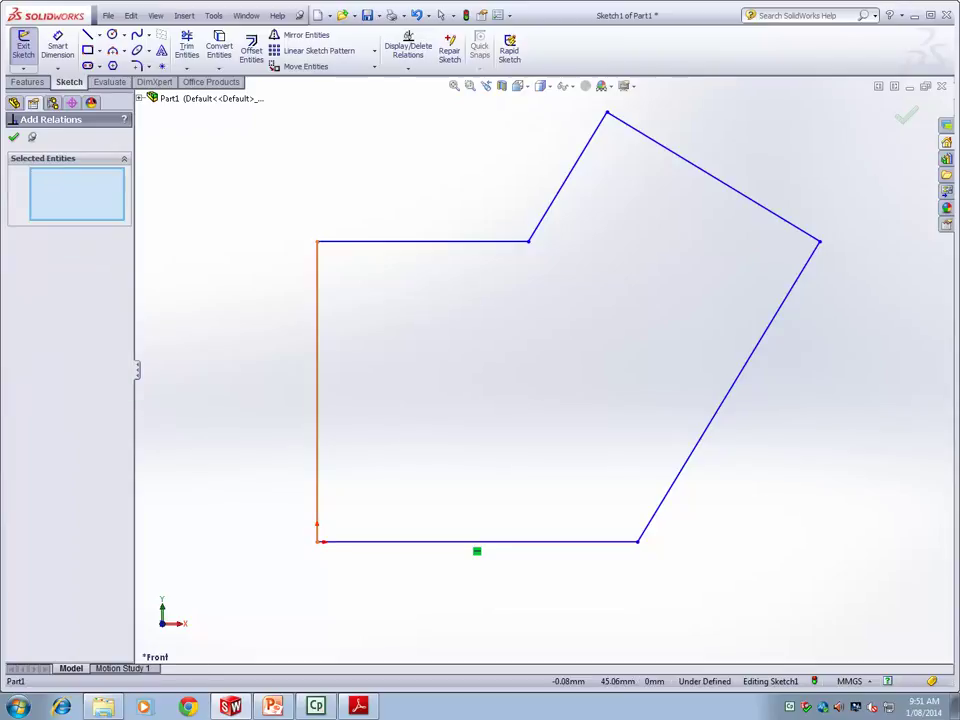
click(317, 323)
click(44, 373)
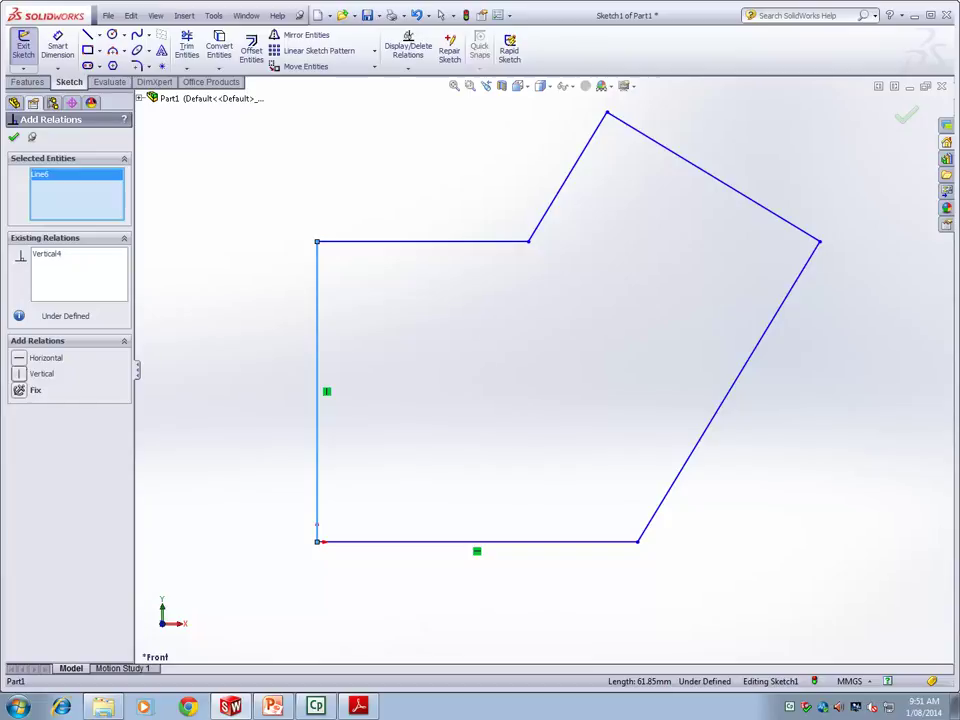
key(Return)
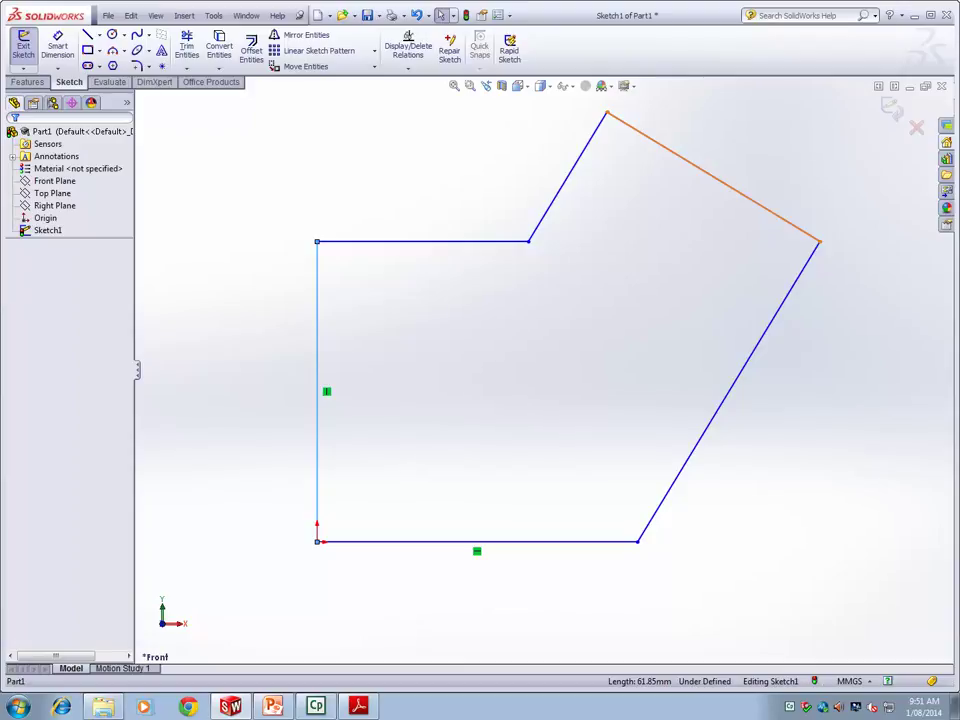
Add a Perpendicular relation between the profile's long slanted side and the upper slanted line that meets it.
click(408, 48)
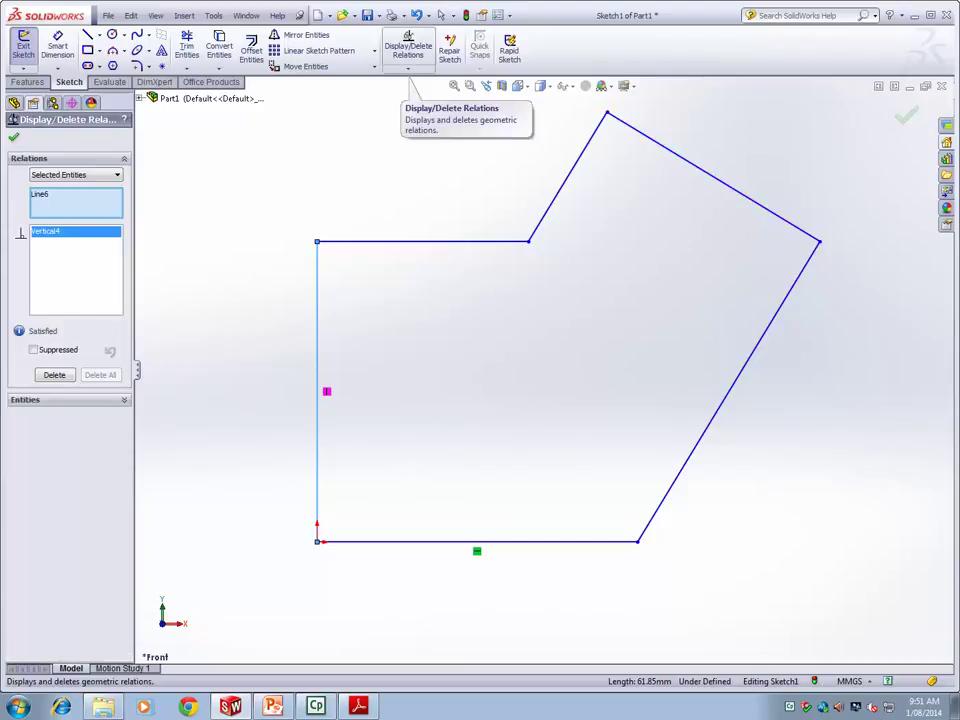
key(Return)
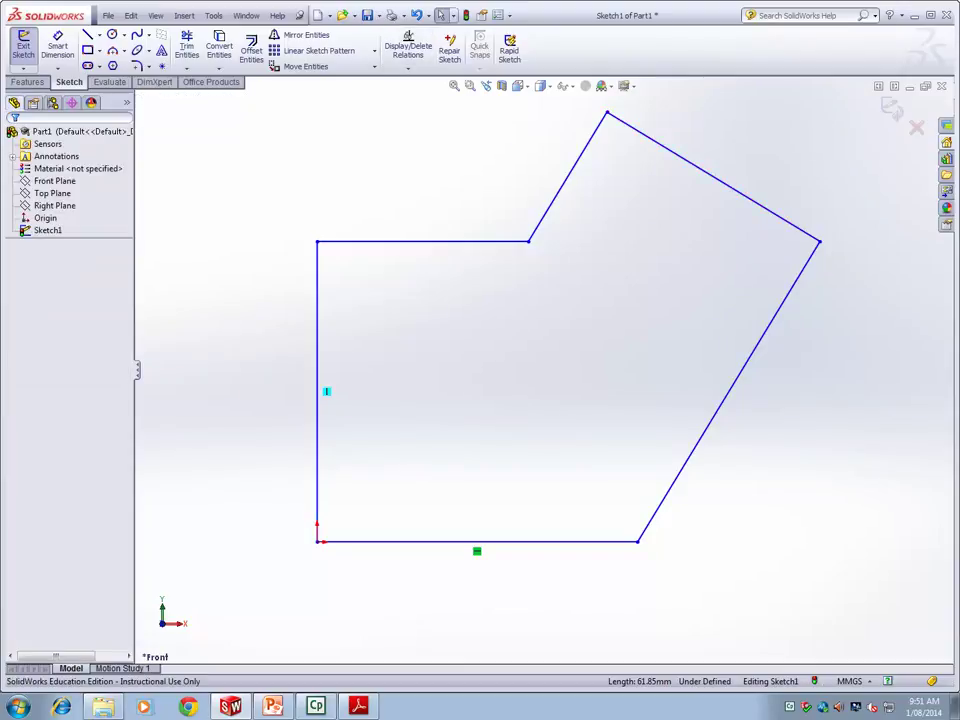
click(713, 177)
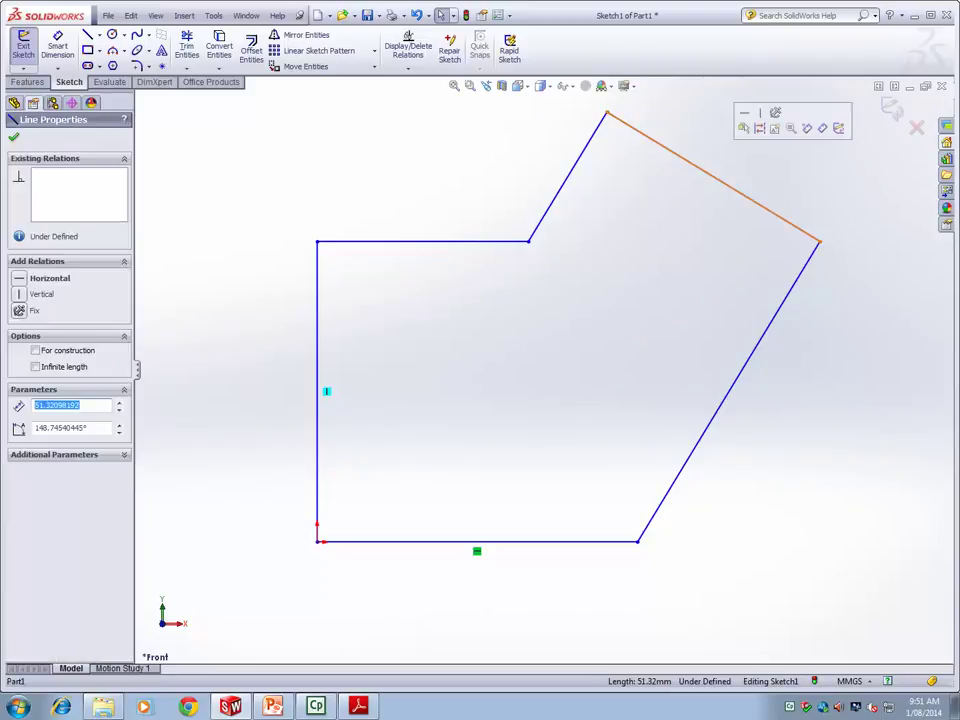
key(Escape)
click(408, 68)
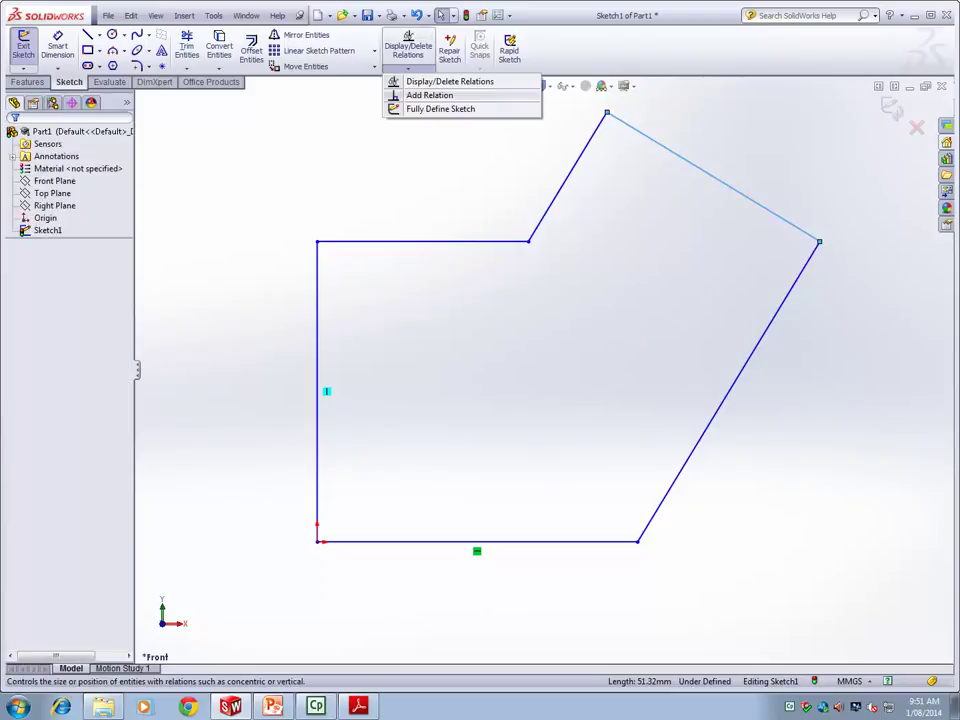
click(429, 95)
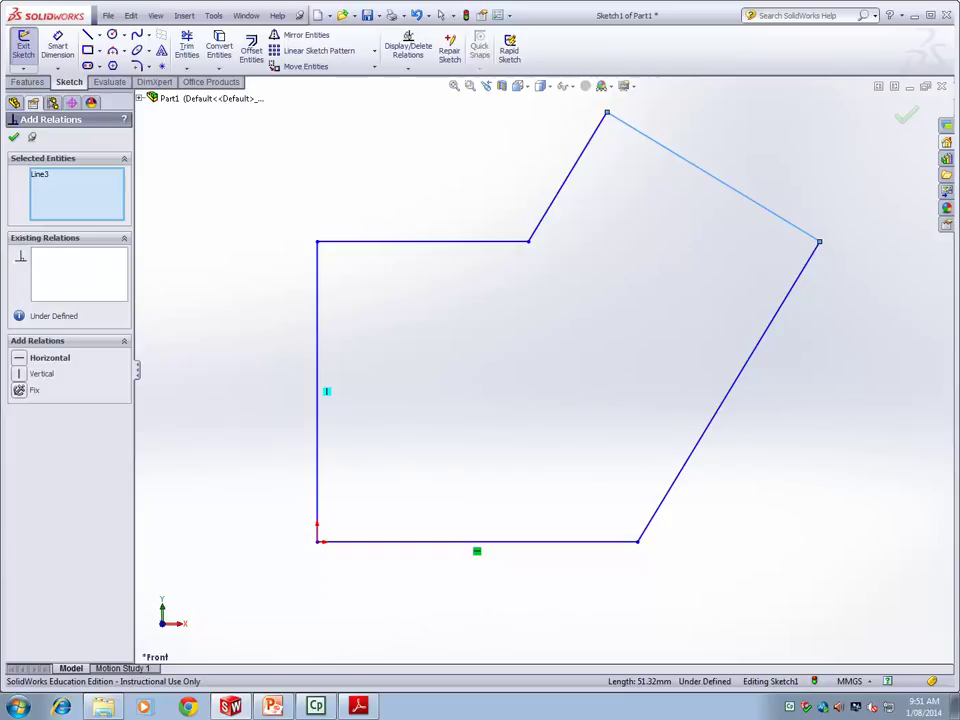
click(728, 391)
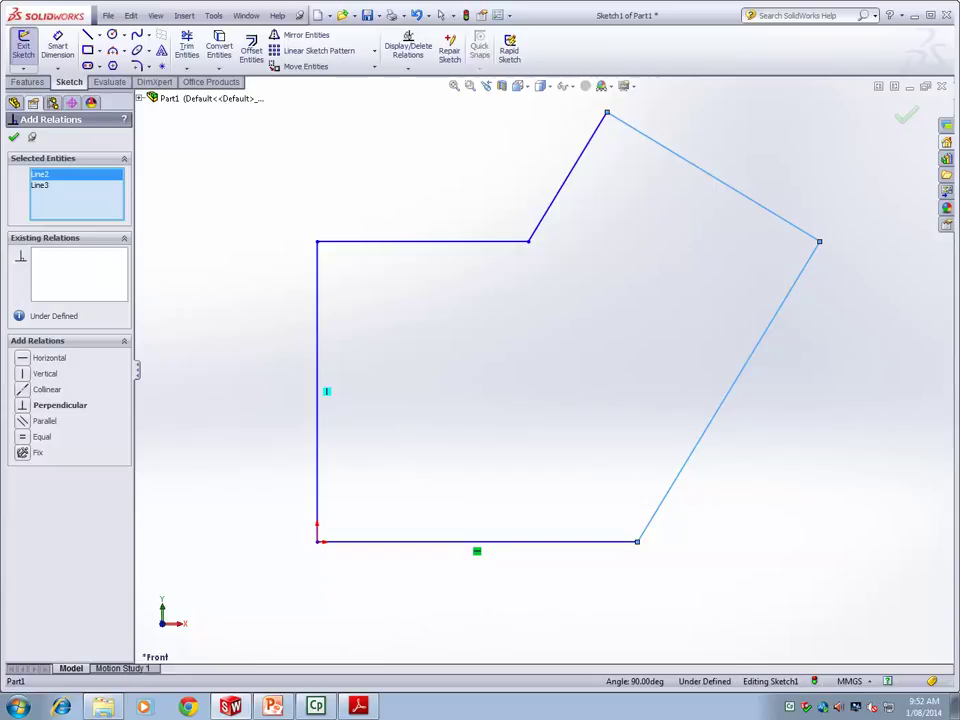
click(54, 405)
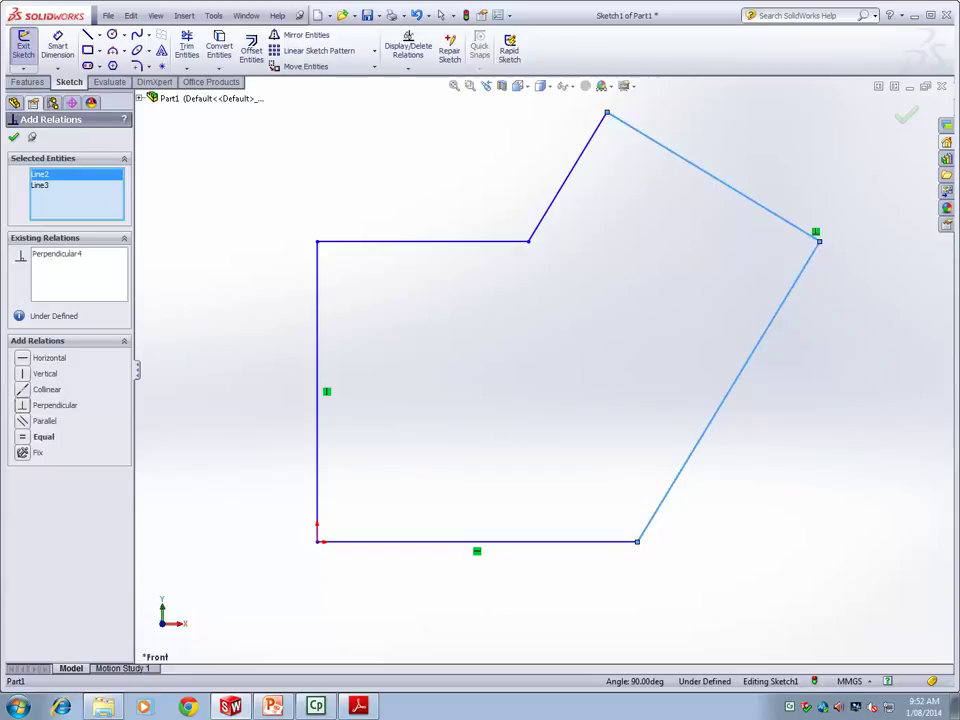
key(Escape)
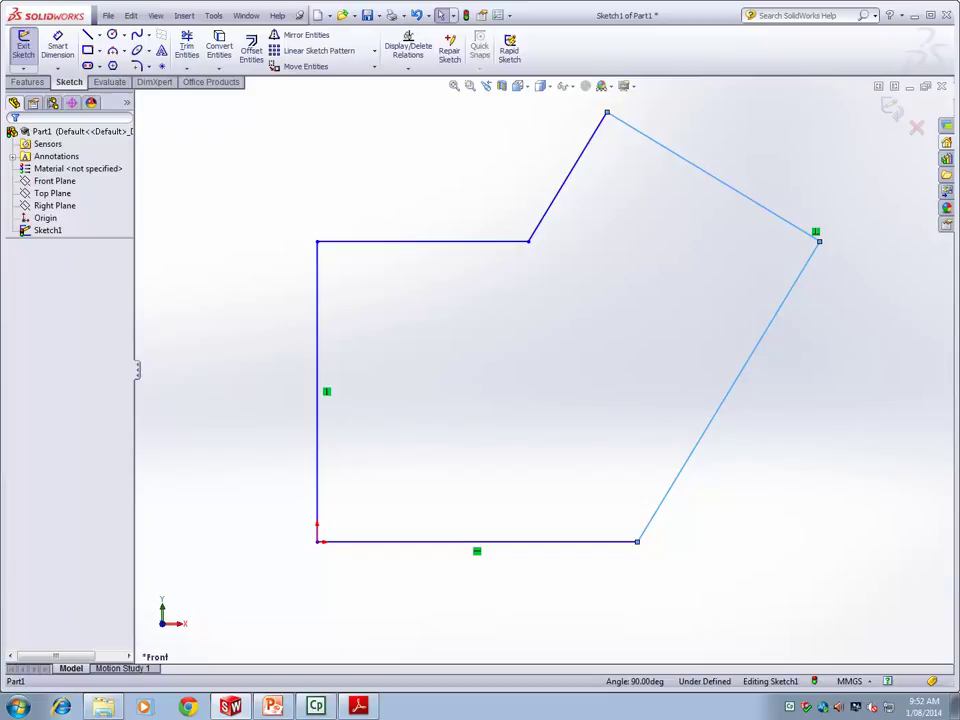
Clear the selected entities and add a Parallel relation between the short slanted line and the long slanted side.
click(408, 67)
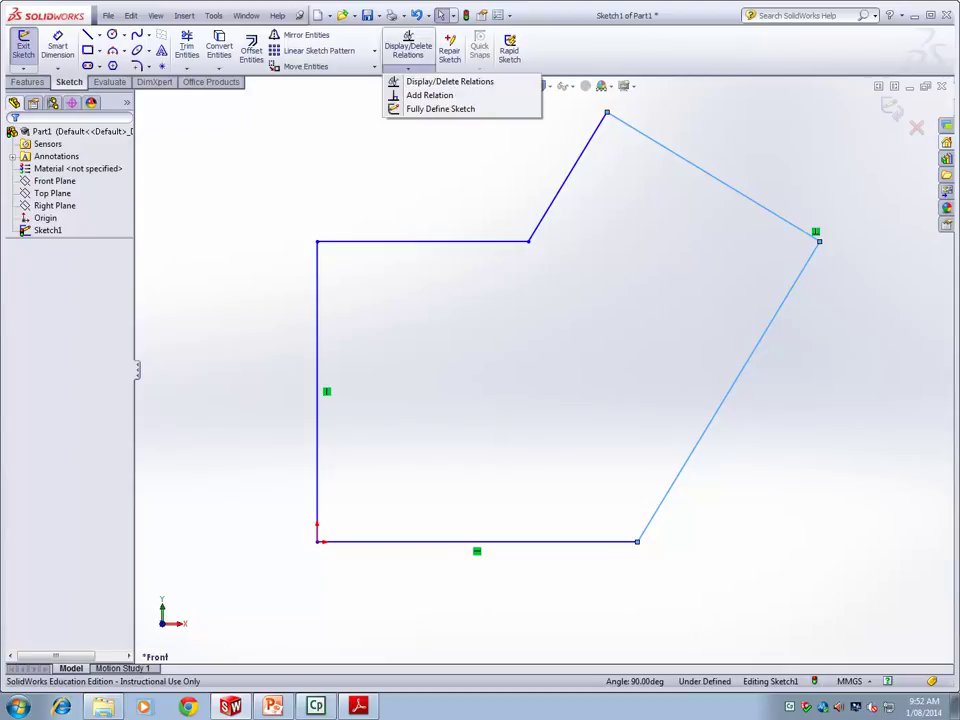
click(429, 95)
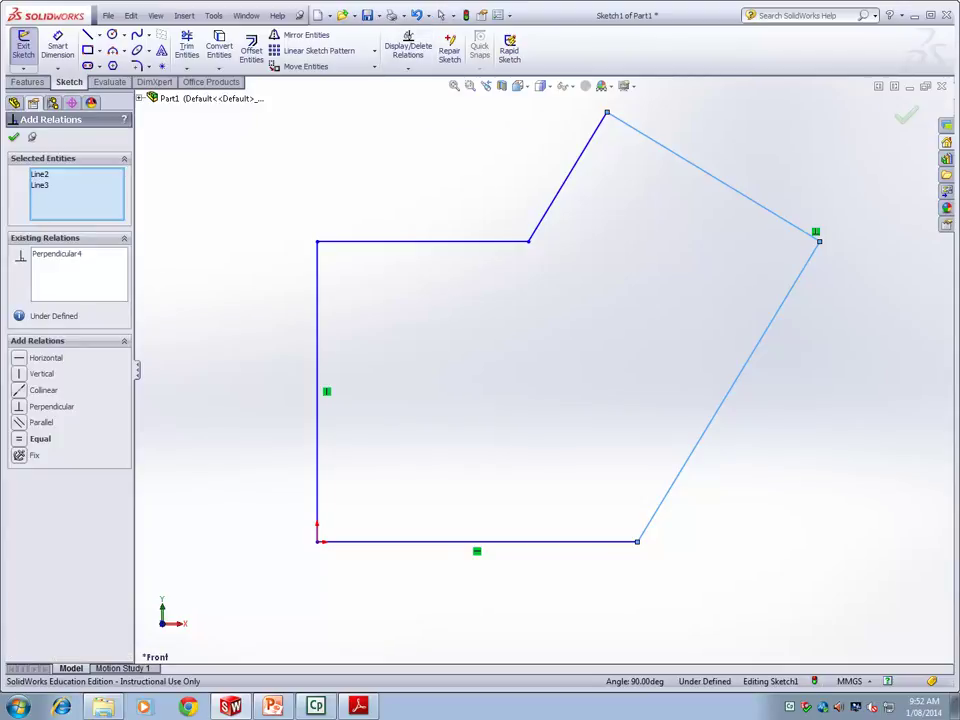
right_click(70, 184)
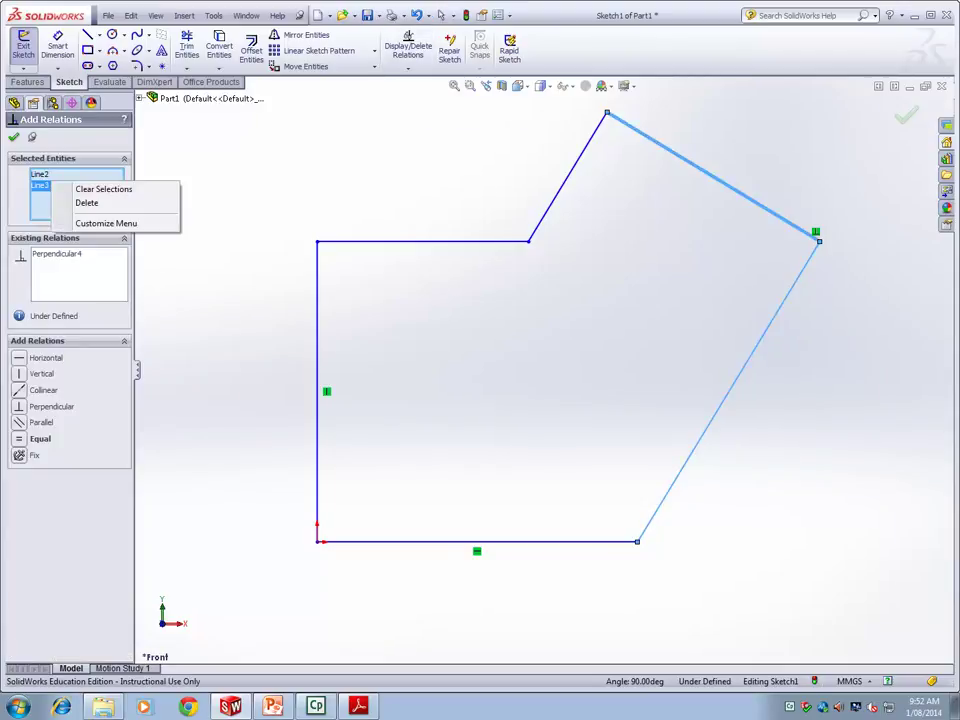
click(103, 189)
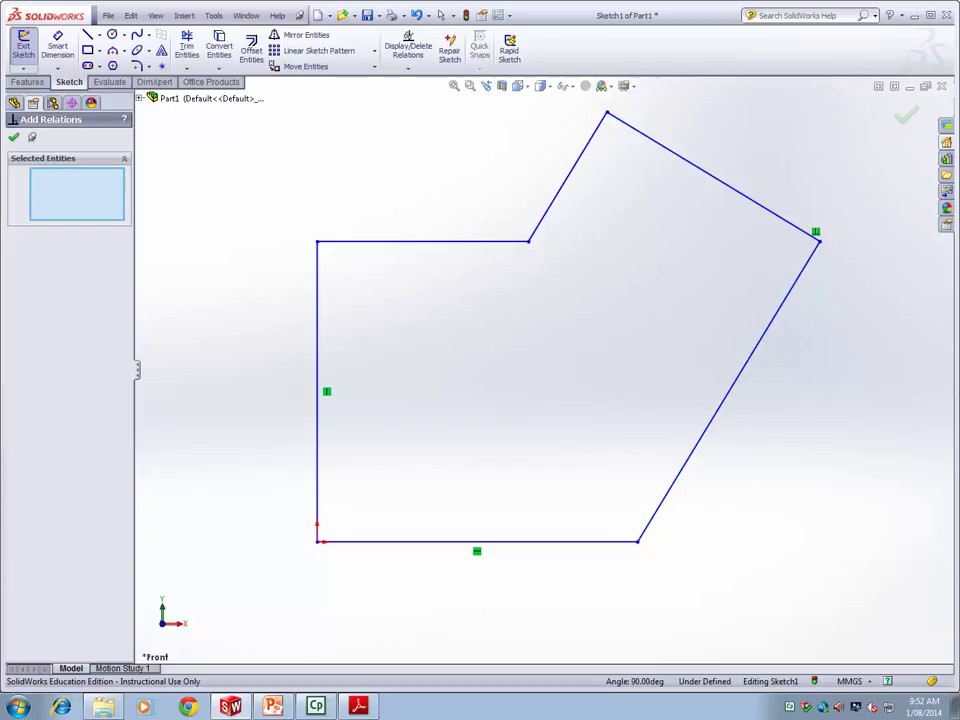
click(567, 177)
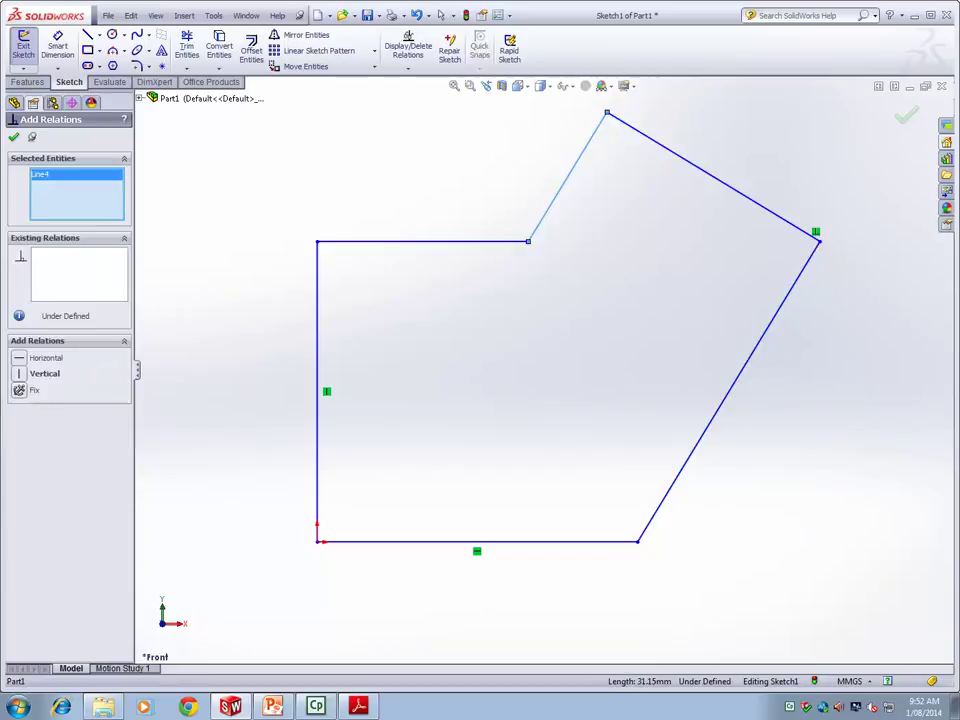
click(729, 391)
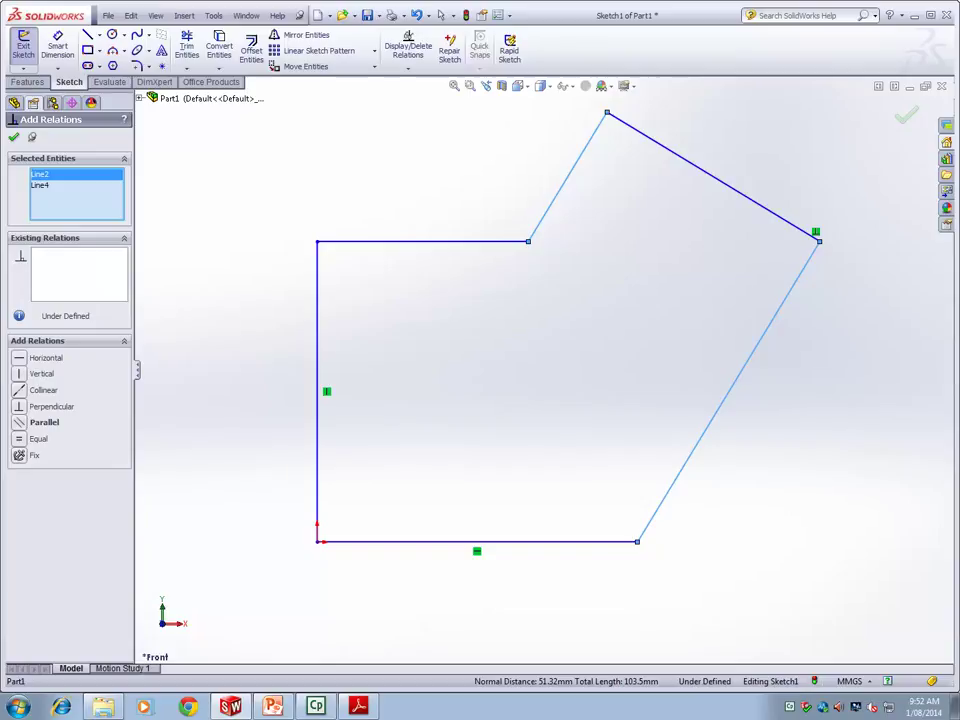
click(44, 422)
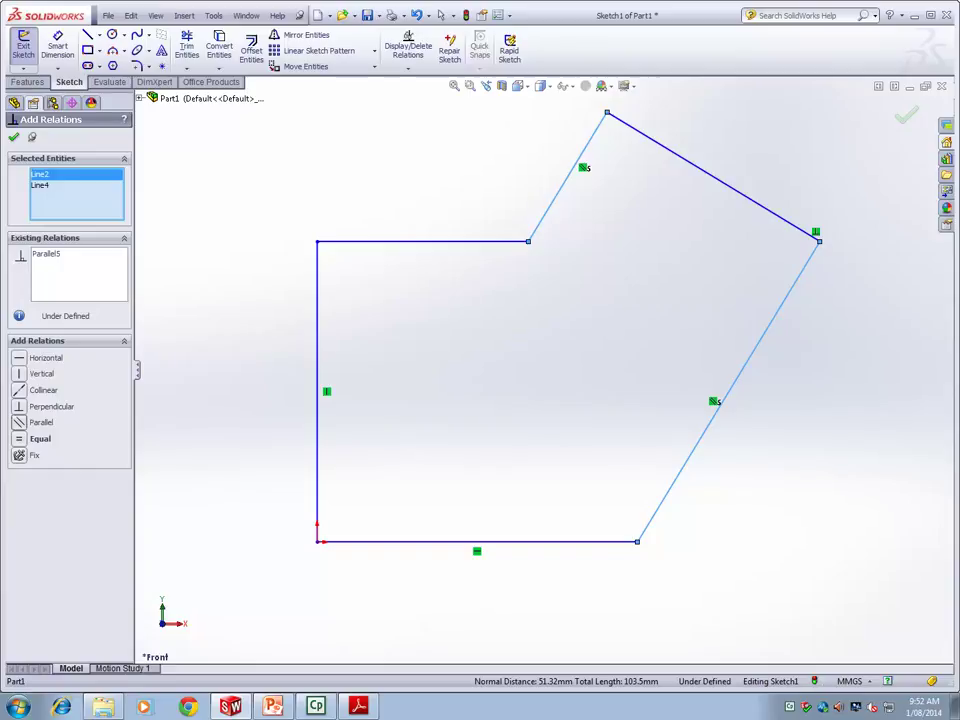
scroll(605, 125, down, 3)
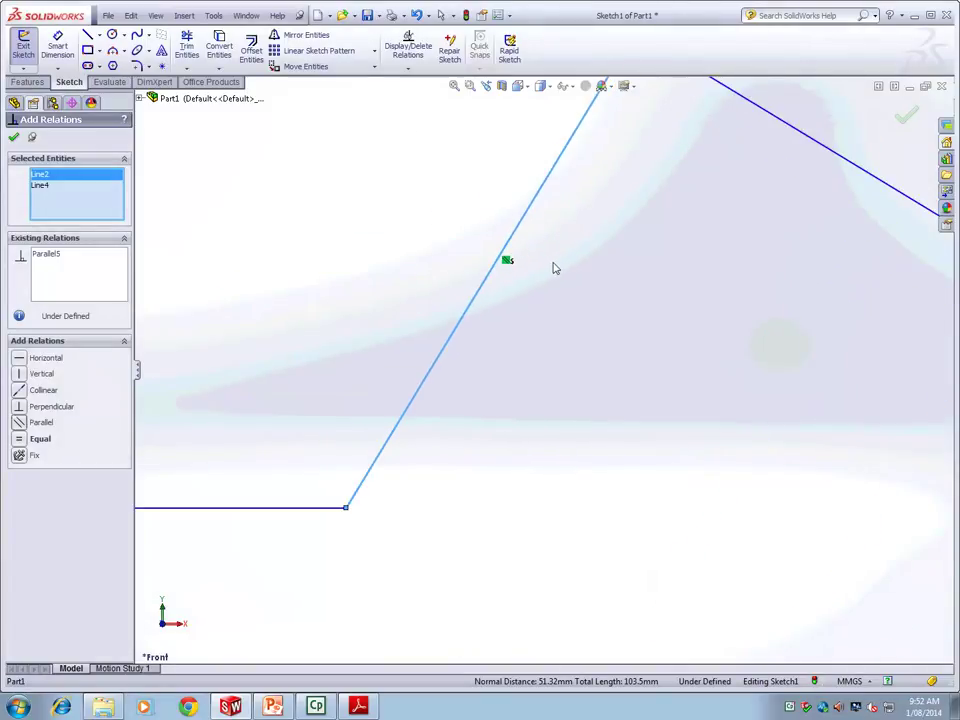
scroll(546, 313, up, 5)
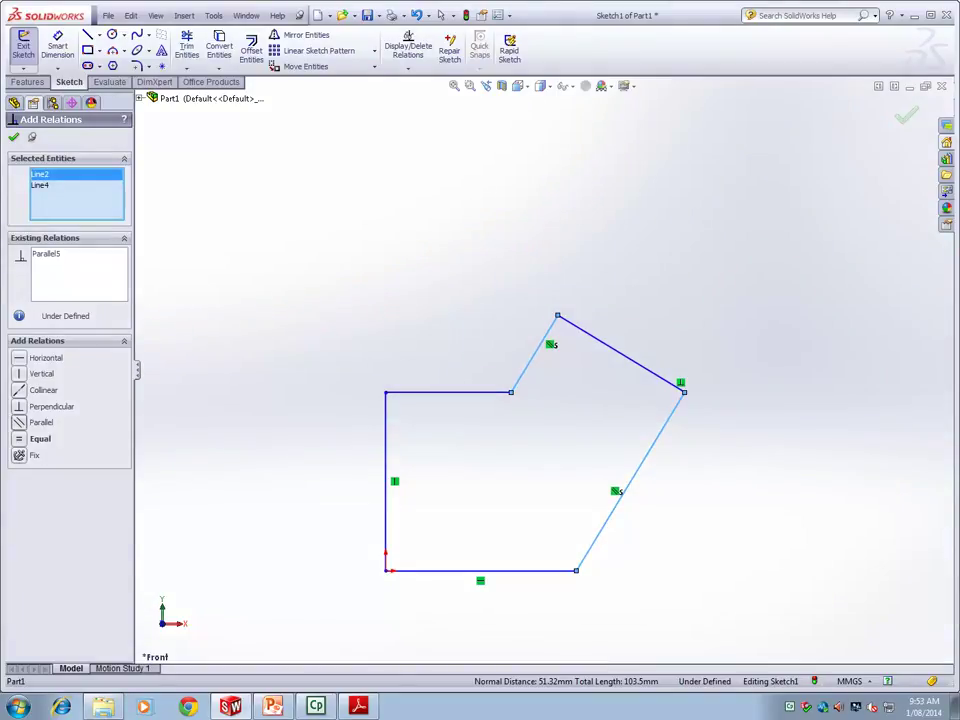
key(Escape)
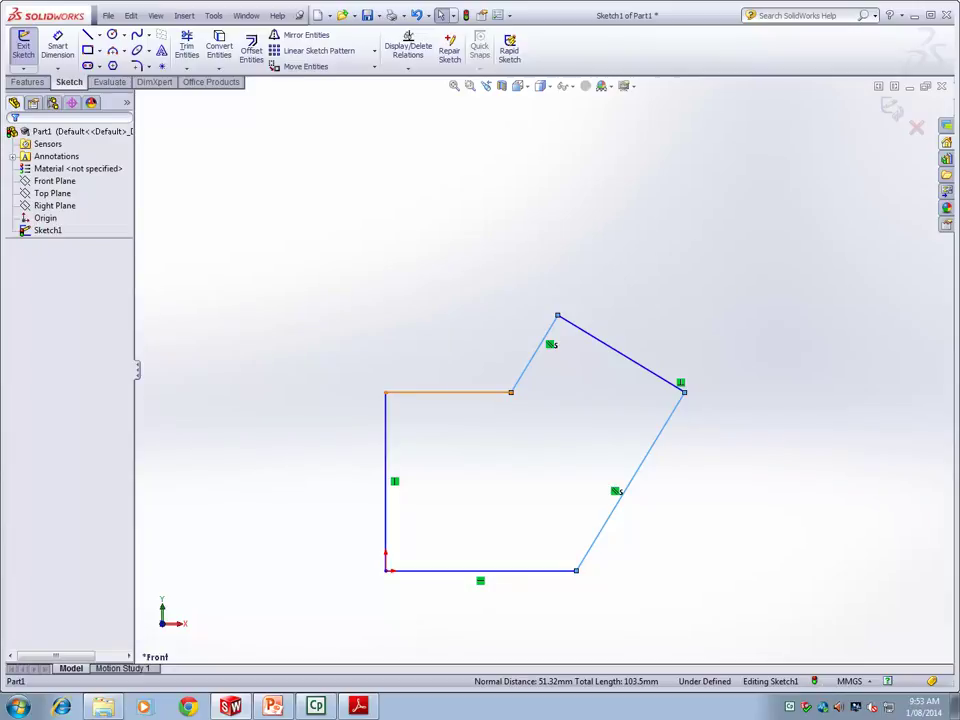
Add a Horizontal relation to the profile's upper edge that joins the vertical side and the short slanted line.
click(470, 392)
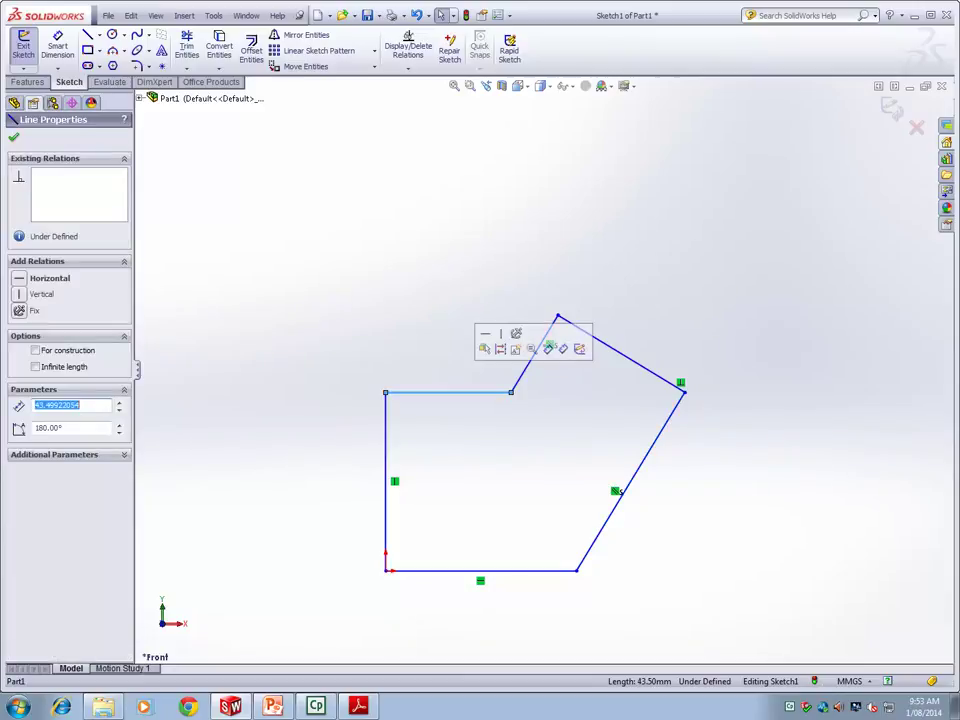
click(45, 278)
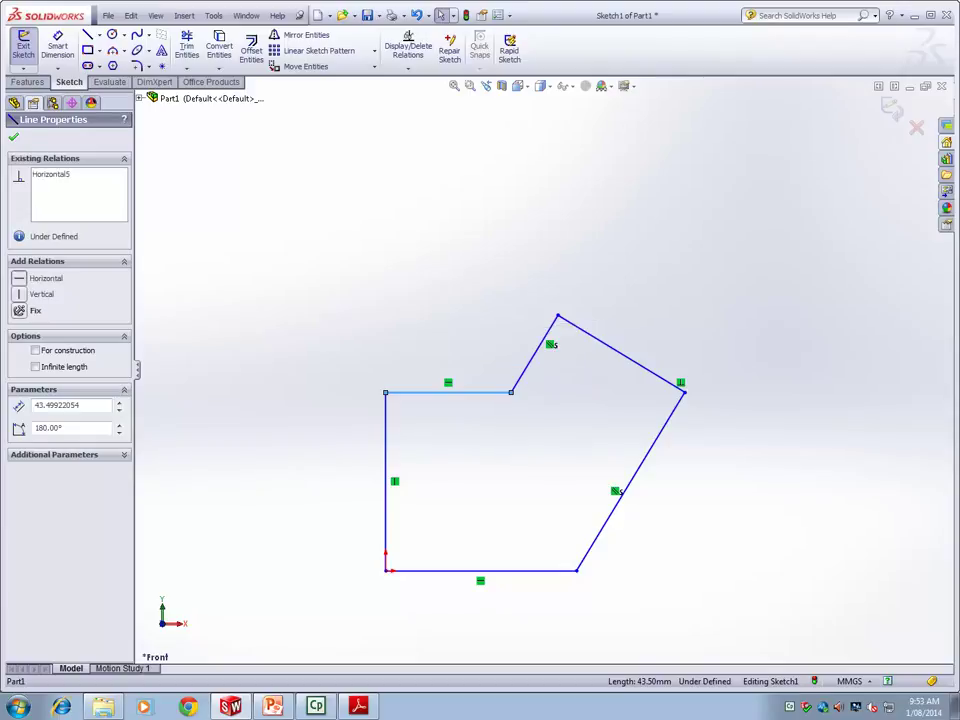
key(Escape)
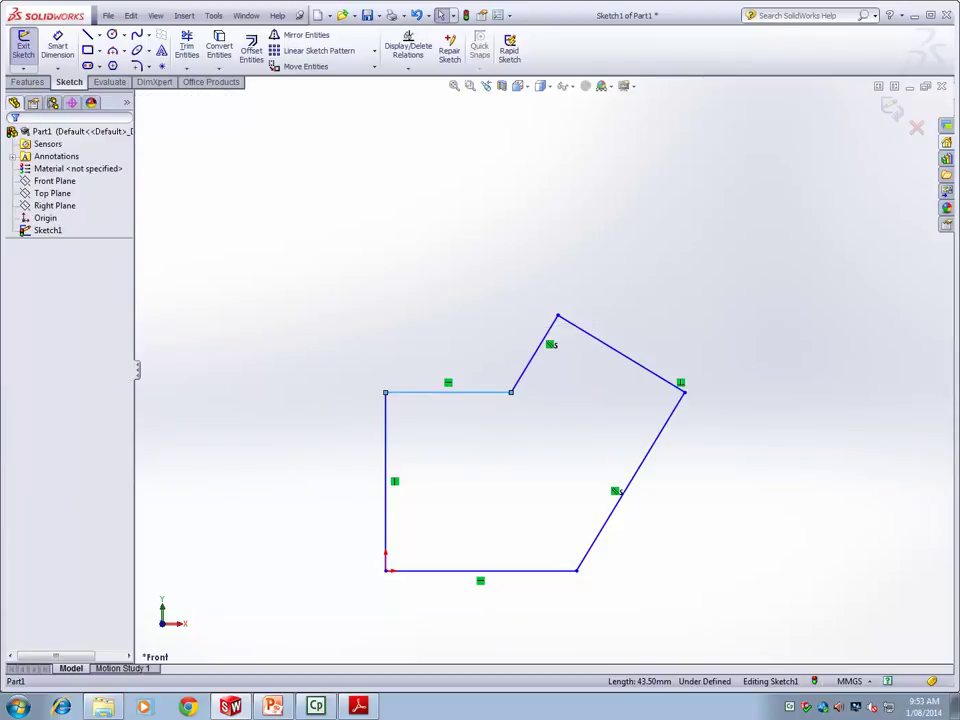
scroll(542, 602, up, 2)
scroll(544, 510, down, 4)
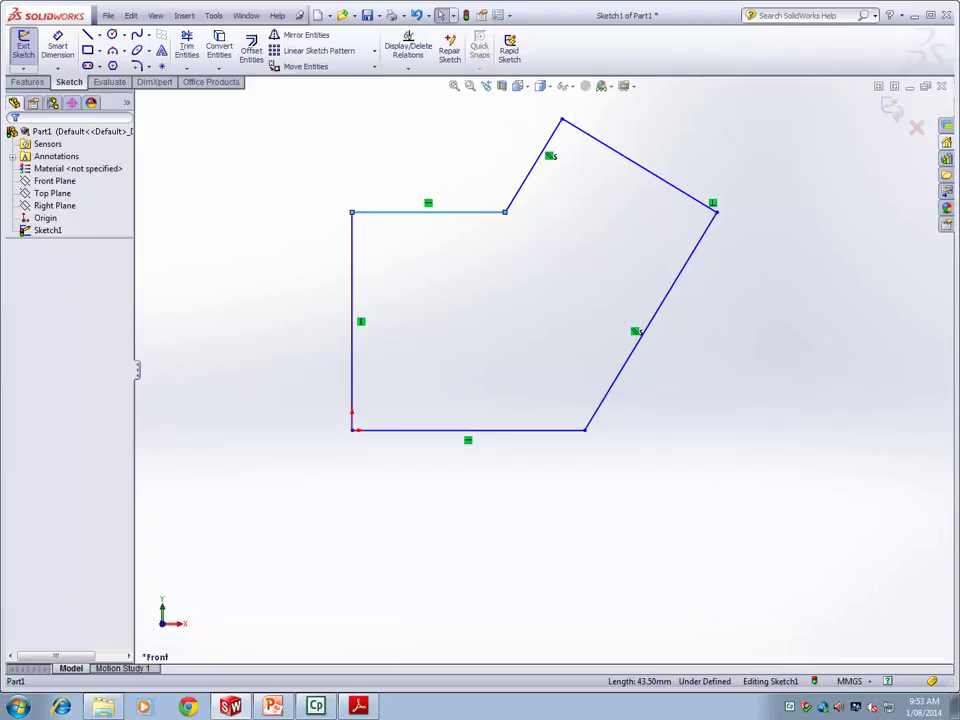
Switch to SOLIDWORKS ESSENTIAL MANUAL.pdf in Adobe Reader and read the Status of a Sketch section on page 51.
mouse_move(358, 706)
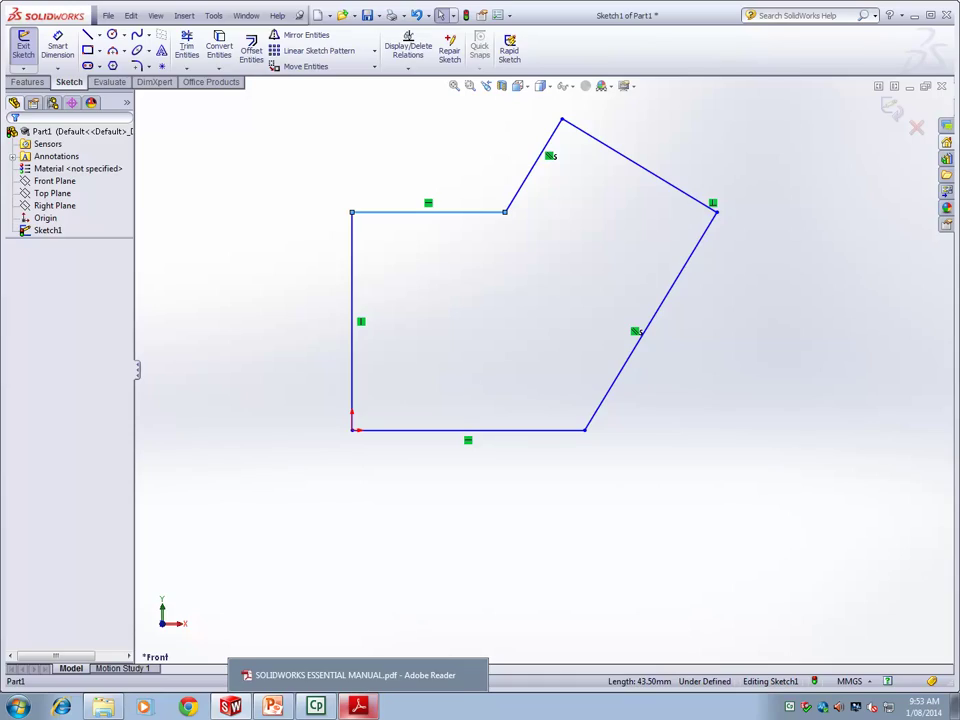
click(358, 706)
scroll(521, 422, down, 6)
scroll(513, 420, down, 12)
scroll(512, 420, down, 12)
scroll(507, 410, down, 12)
scroll(507, 413, down, 12)
scroll(505, 413, down, 12)
scroll(502, 413, down, 12)
scroll(500, 410, up, 15)
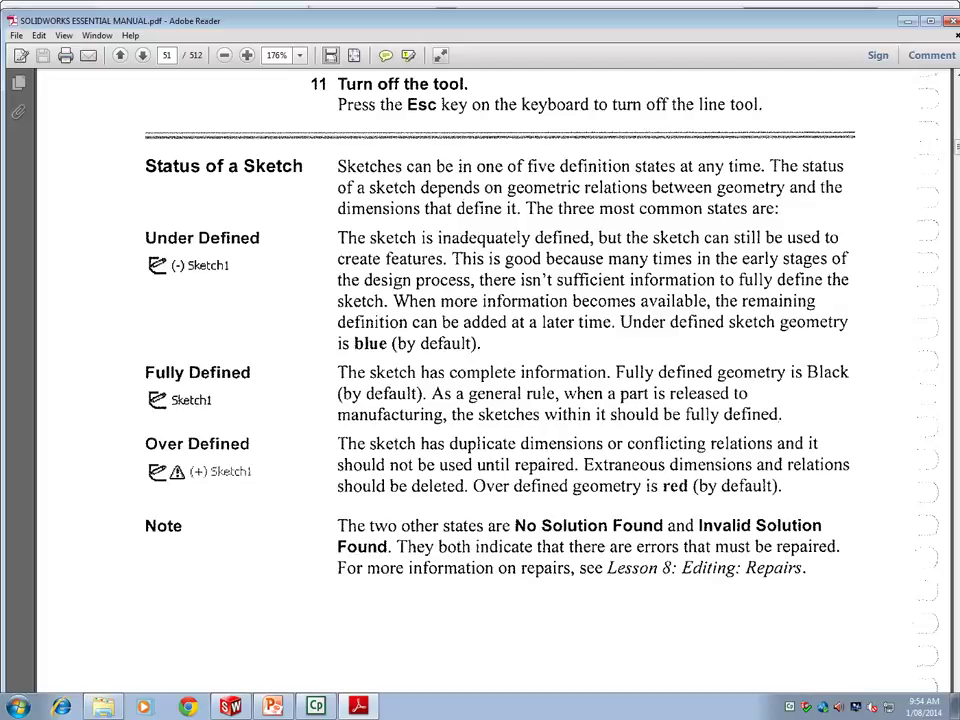
scroll(495, 380, down, 2)
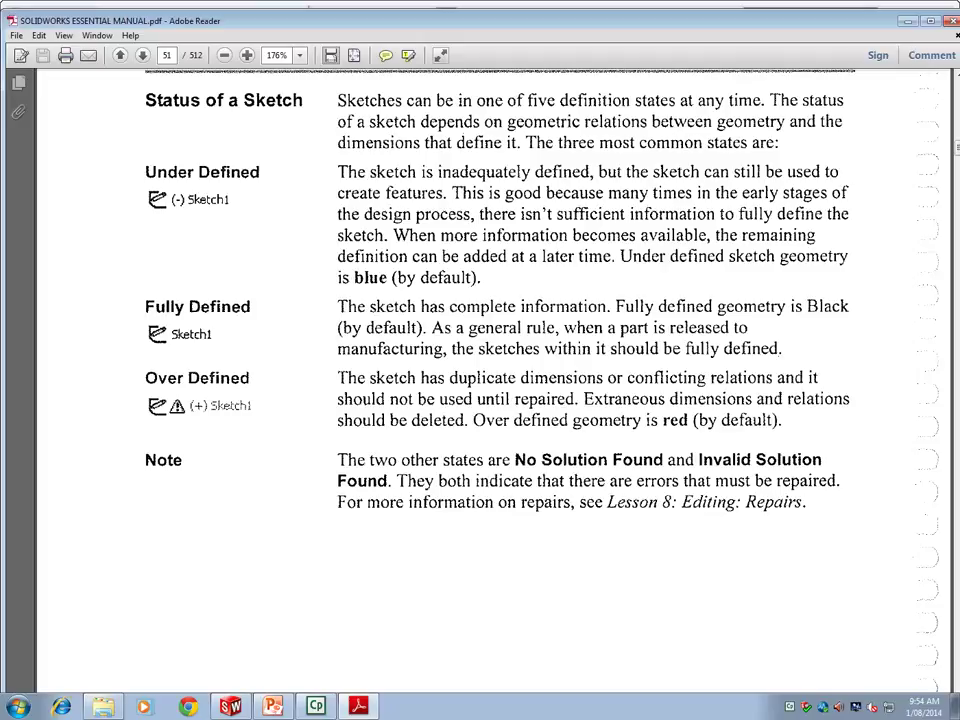
scroll(470, 426, down, 3)
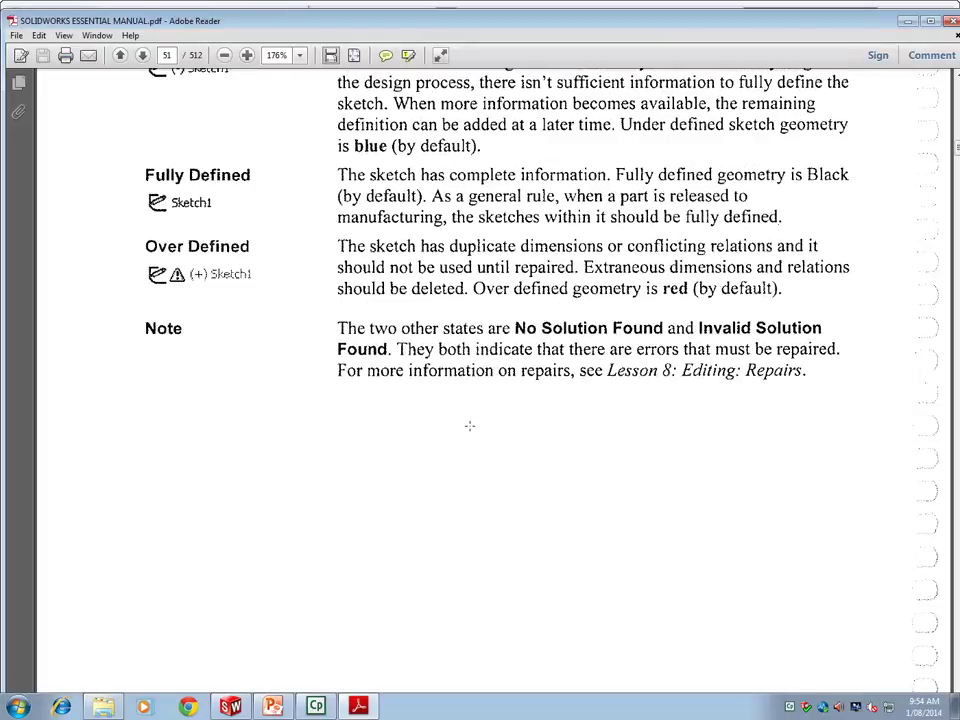
scroll(470, 426, down, 3)
scroll(468, 428, up, 4)
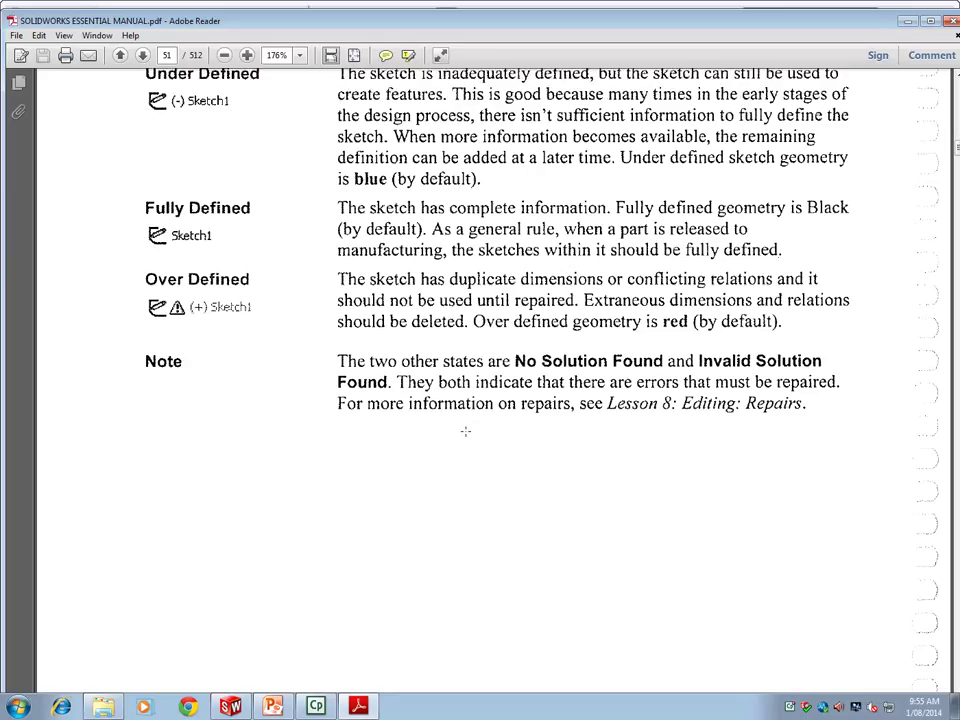
scroll(468, 428, up, 3)
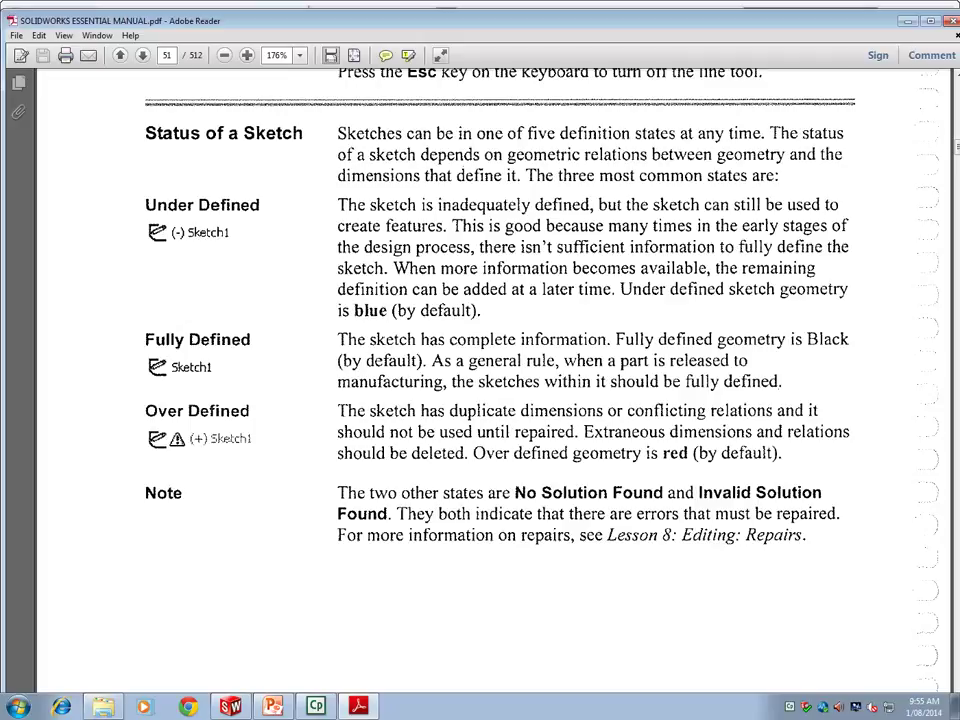
scroll(461, 430, down, 3)
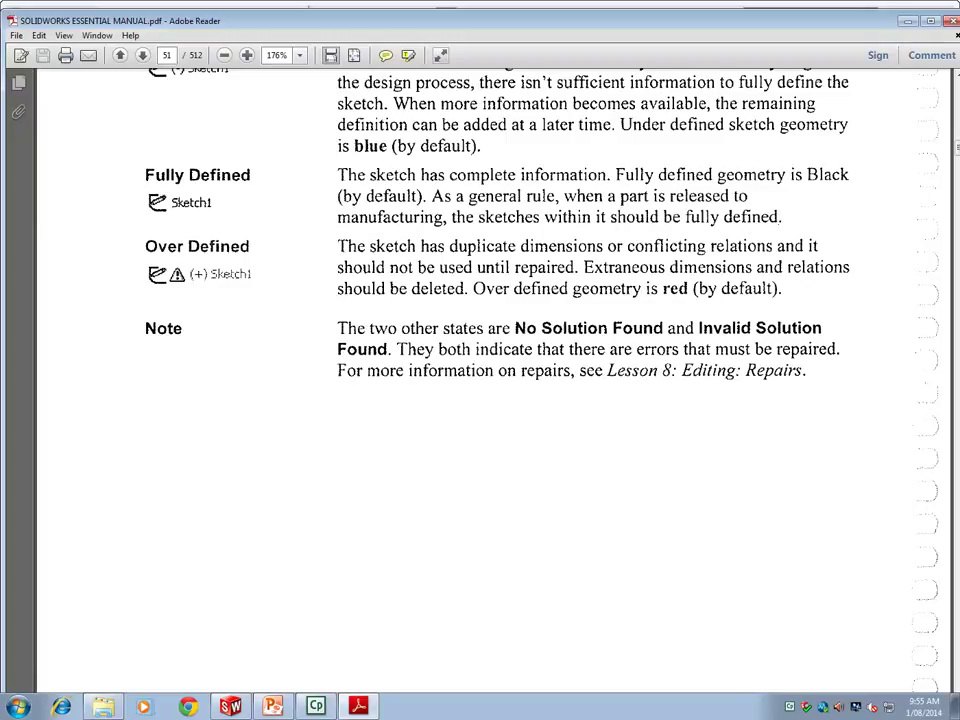
Read the Rules That Govern Sketches table on page 52 of the manual, examining each sketch type and its special considerations.
scroll(454, 428, down, 7)
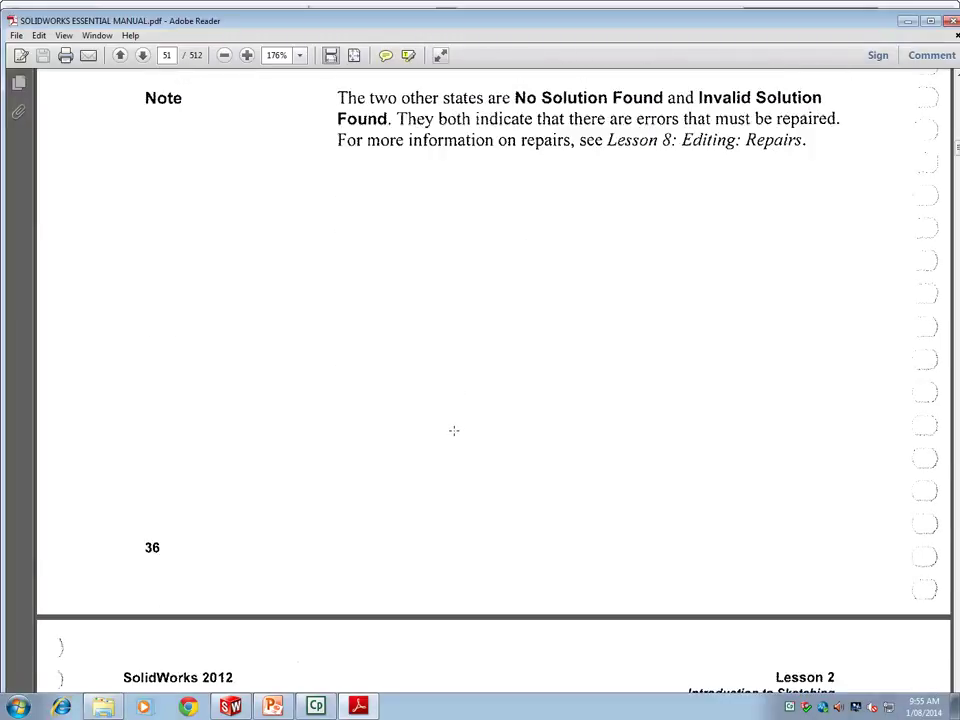
scroll(454, 430, down, 3)
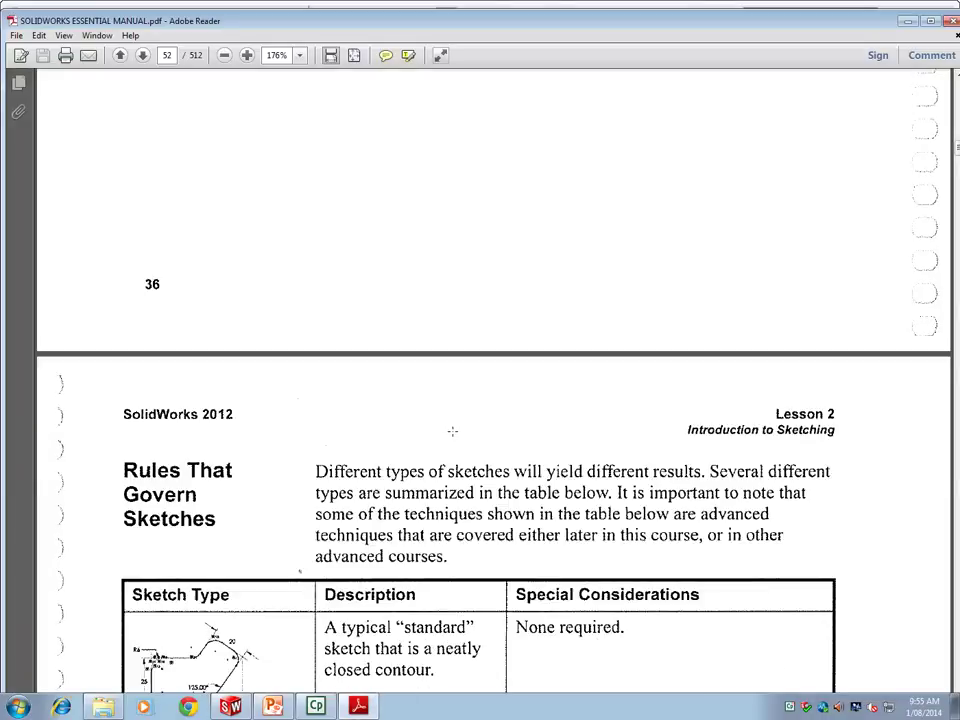
scroll(452, 431, down, 3)
scroll(444, 345, down, 4)
scroll(434, 414, down, 2)
scroll(434, 414, up, 2)
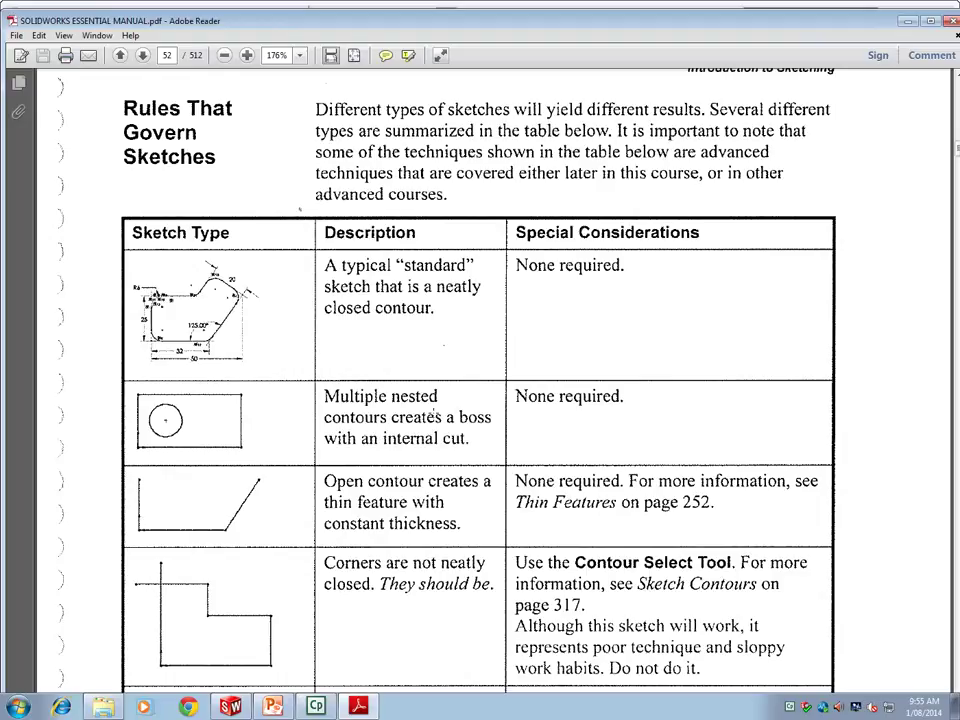
scroll(354, 338, down, 1)
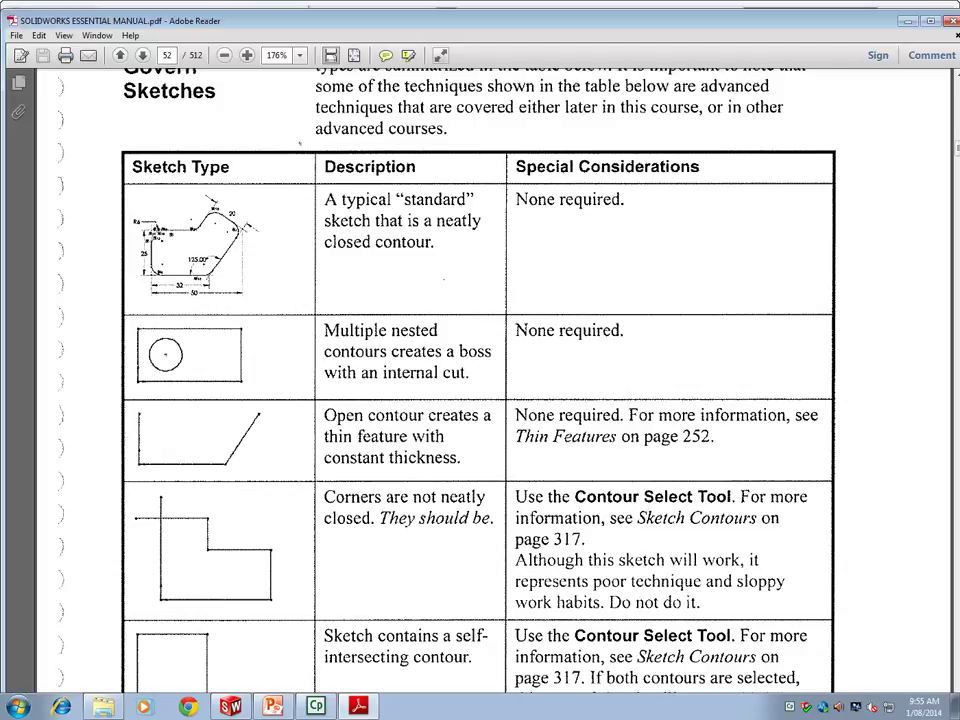
scroll(480, 400, down, 1)
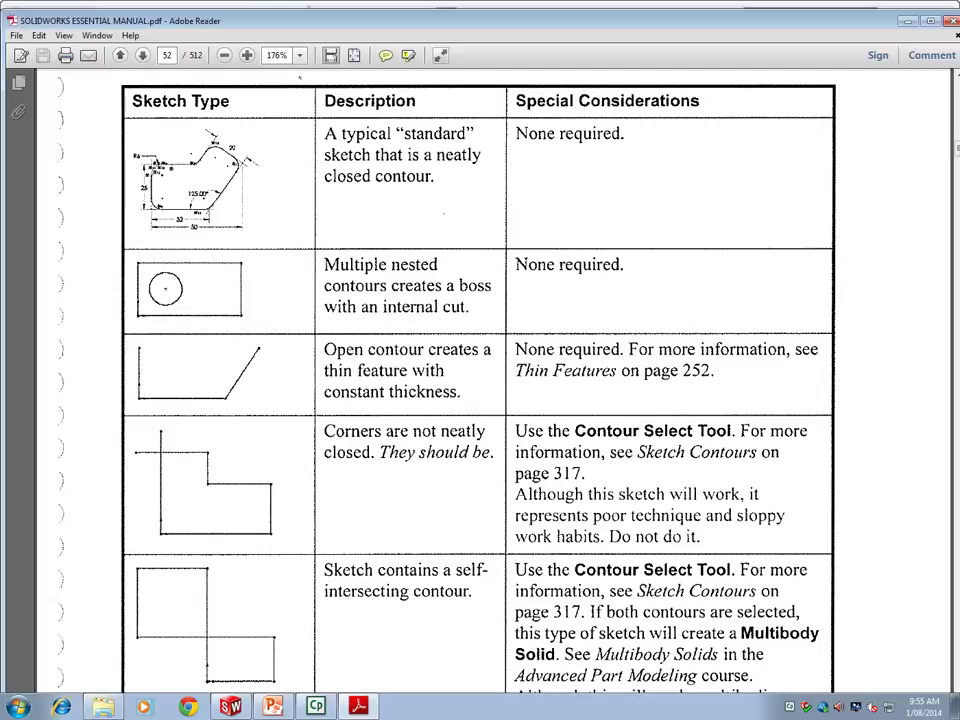
scroll(197, 350, down, 1)
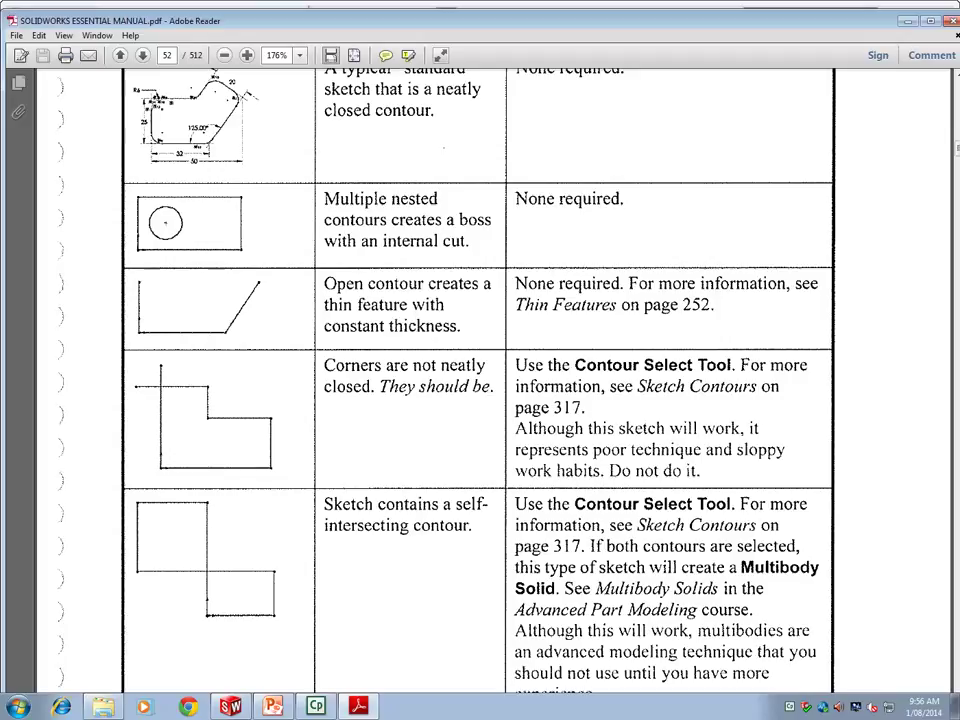
scroll(480, 380, down, 2)
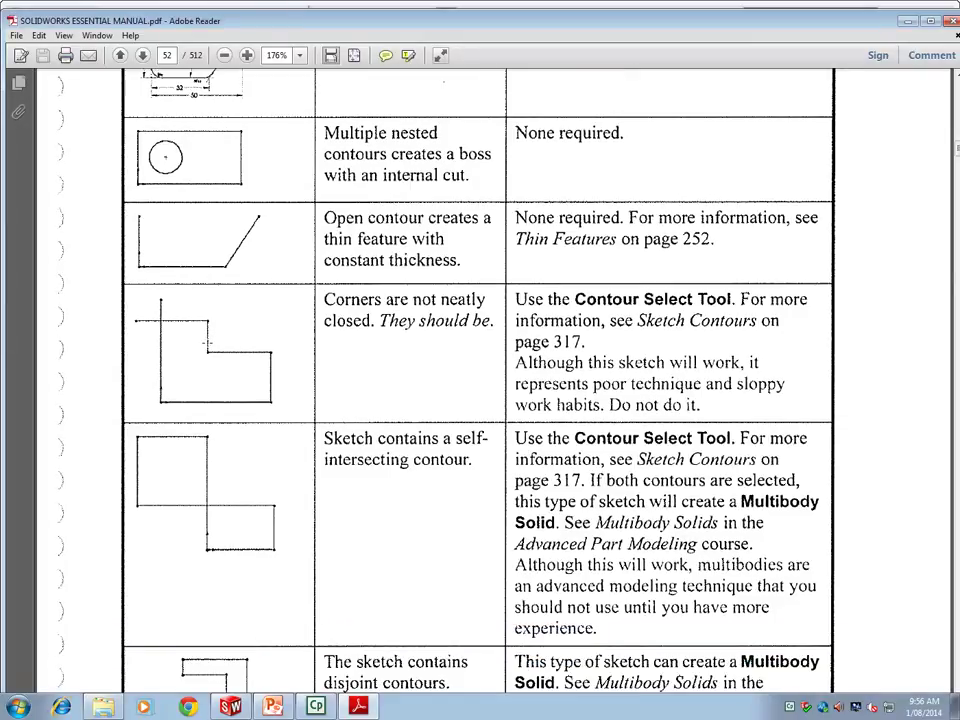
scroll(207, 343, down, 2)
mouse_move(231, 706)
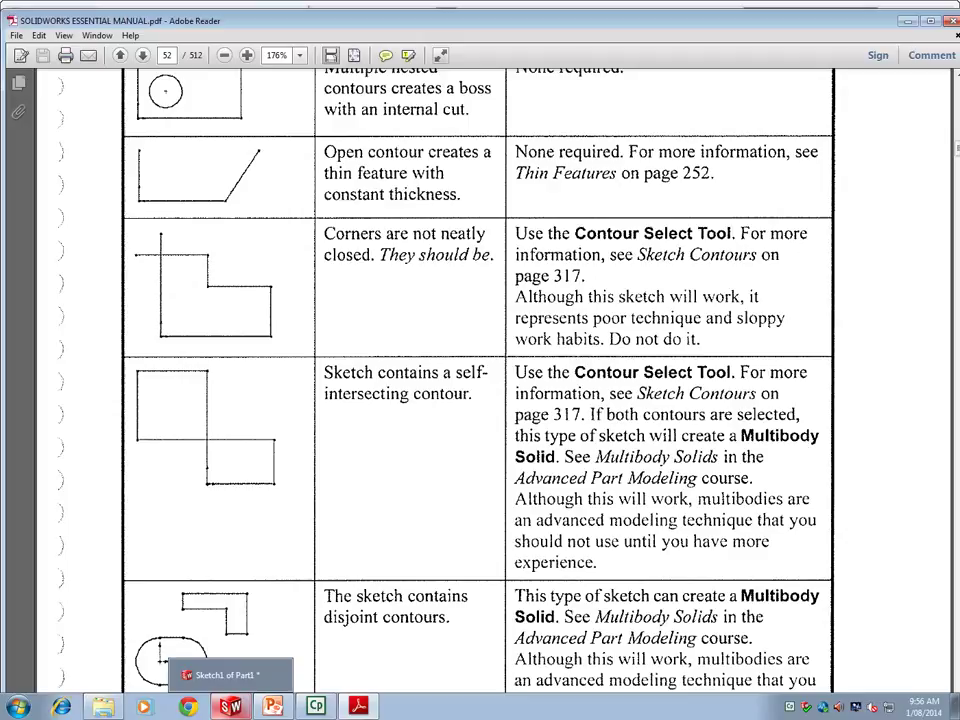
scroll(478, 380, down, 2)
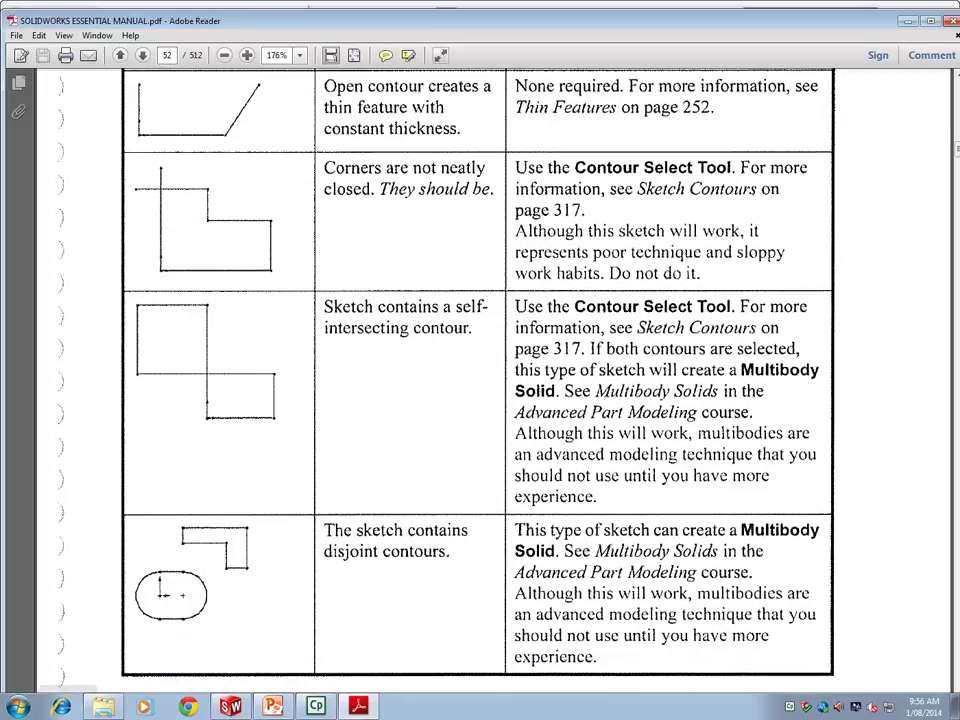
scroll(212, 395, down, 2)
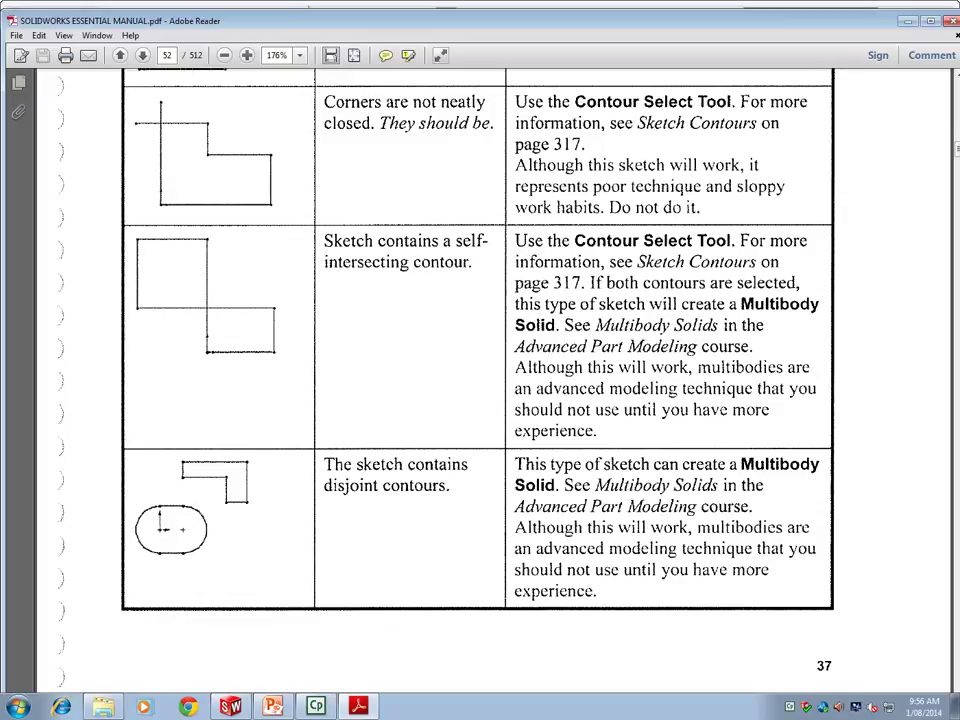
scroll(231, 370, up, 2)
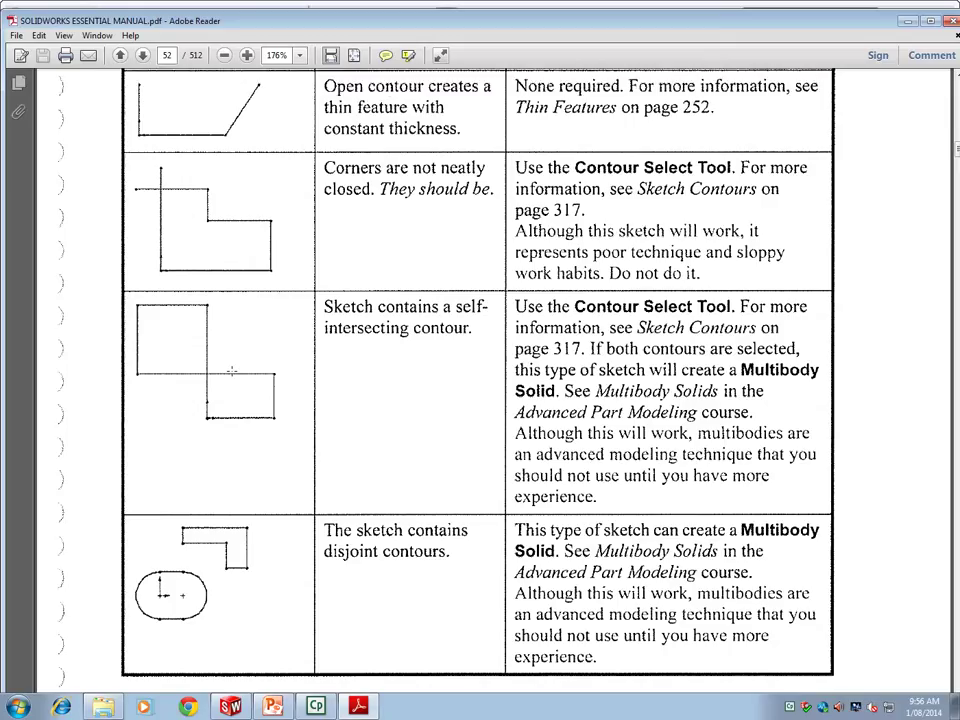
scroll(231, 370, up, 1)
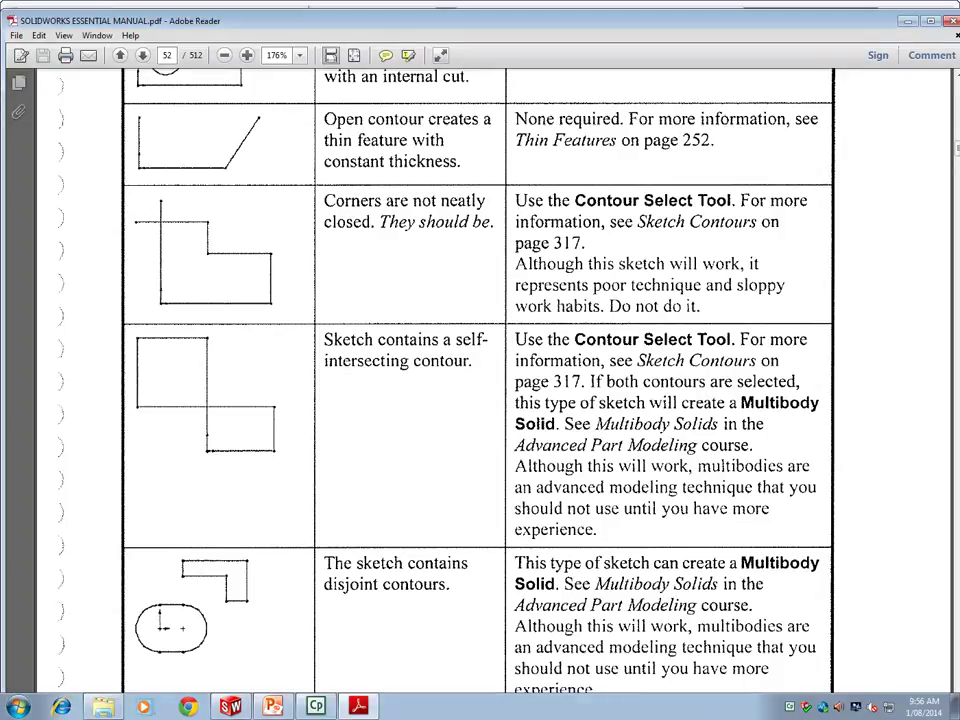
scroll(251, 418, down, 8)
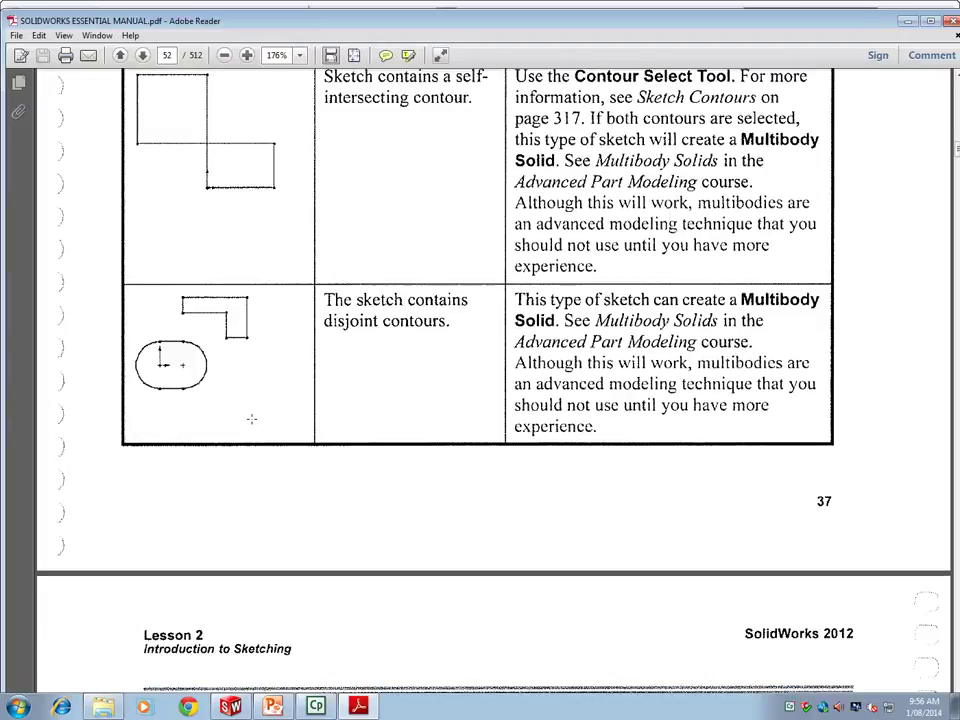
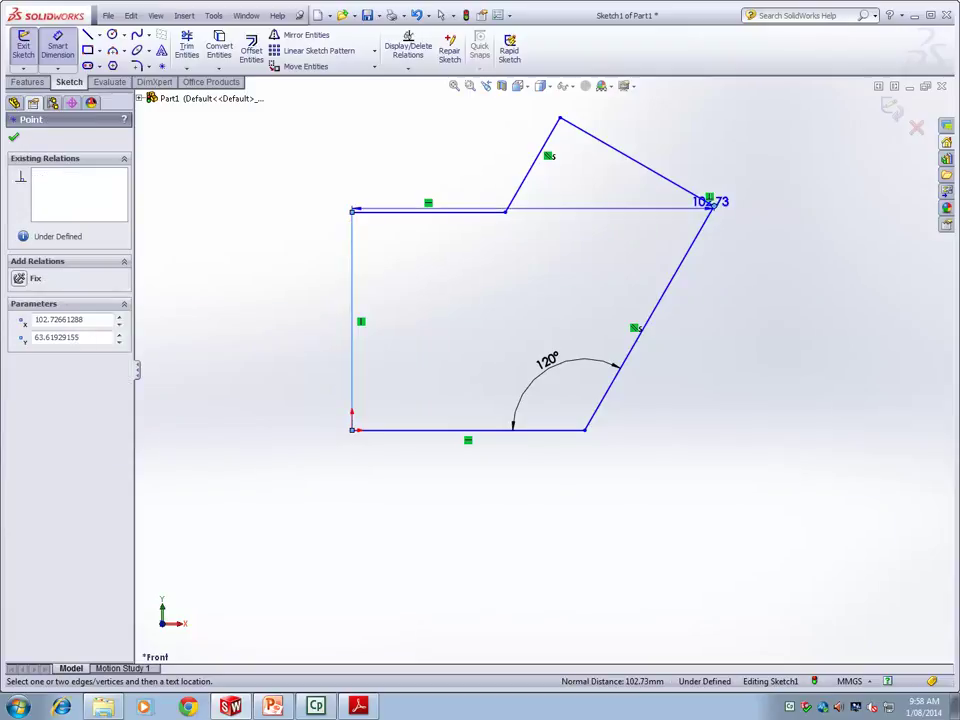
In the SolidWorks sketch, dimension the profile's overall horizontal width from the corner near the origin to the outermost slanted vertex as 100 mm.
click(530, 485)
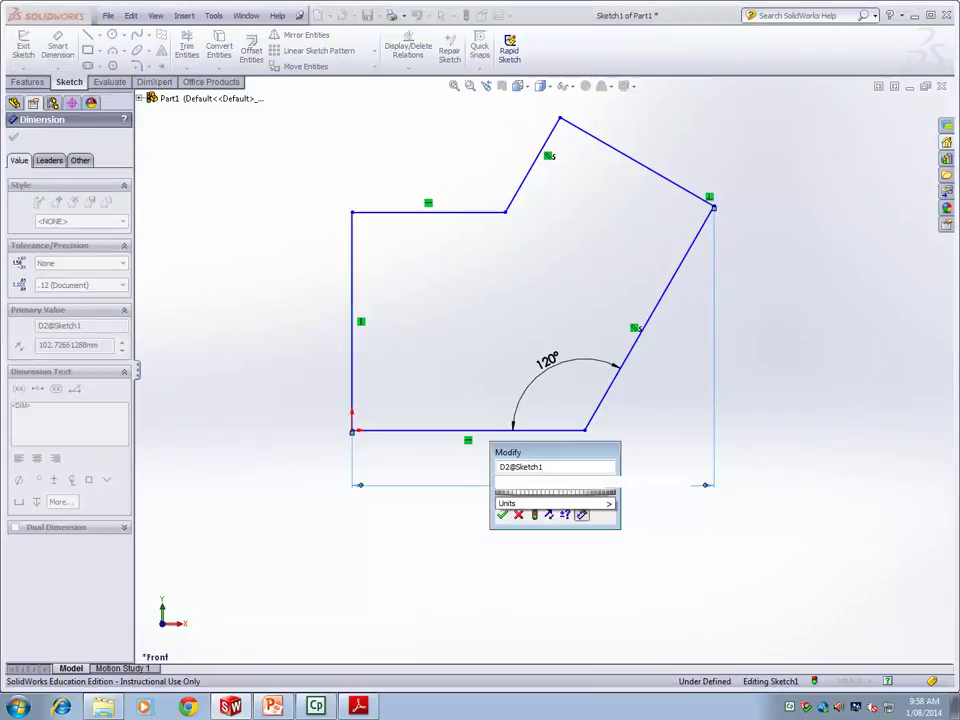
text(100)
key(Return)
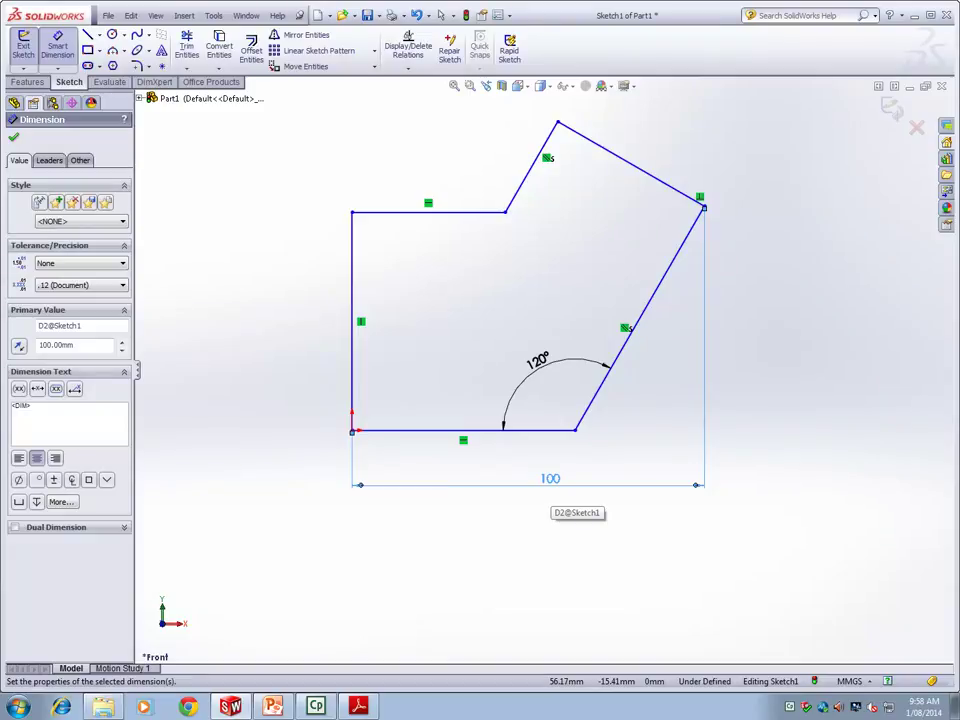
key(Escape)
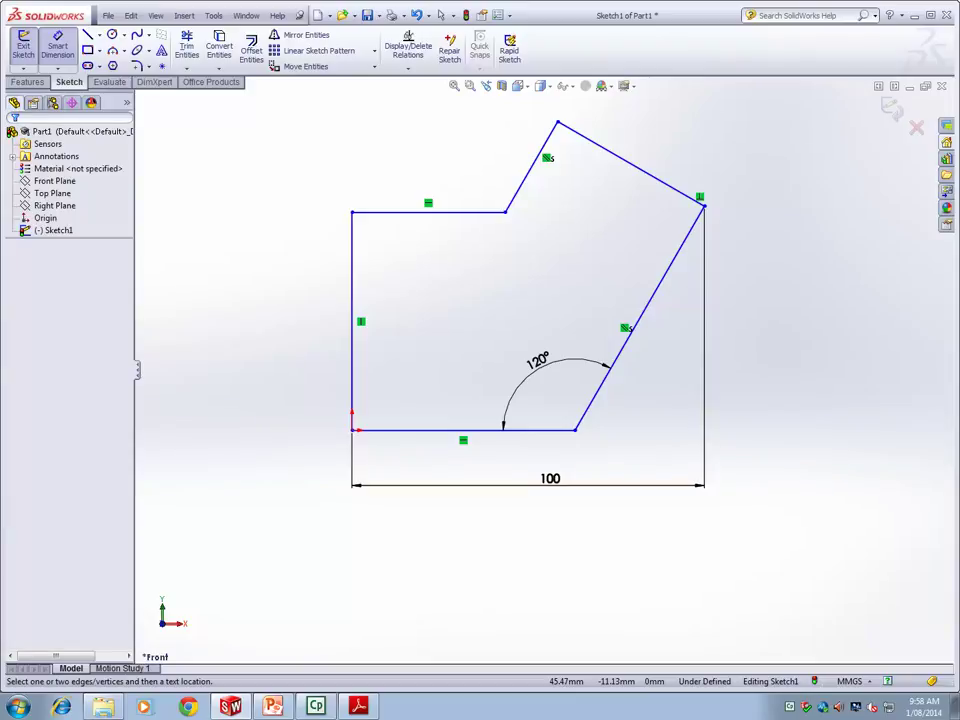
Dimension the upper slanted line that closes the profile's angled arm and set its length to 30 mm.
scroll(542, 368, up, 3)
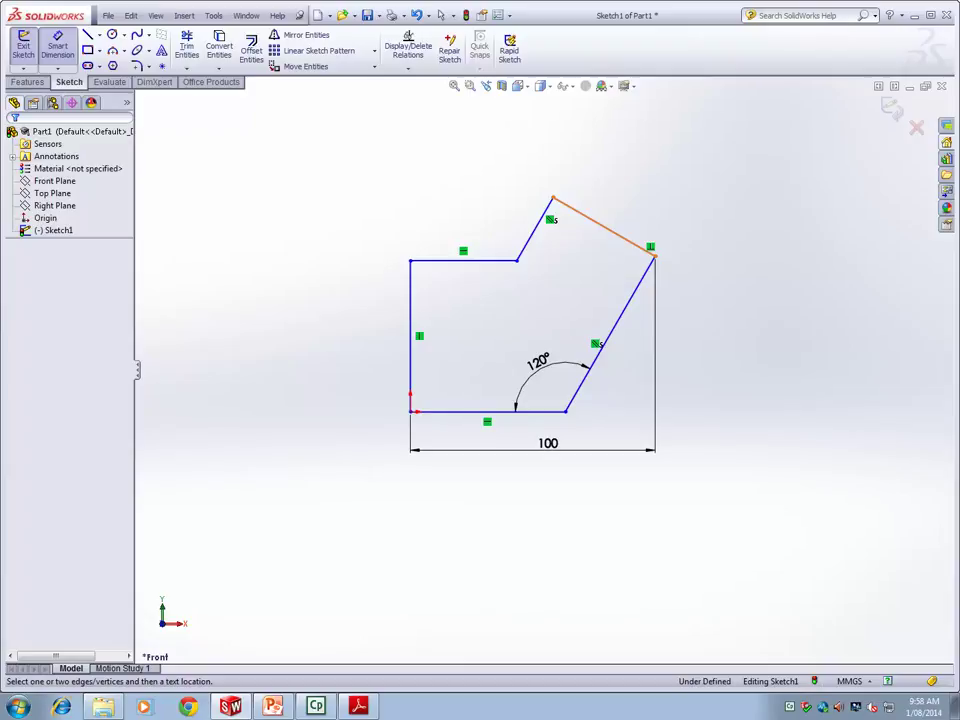
key(Escape)
click(605, 226)
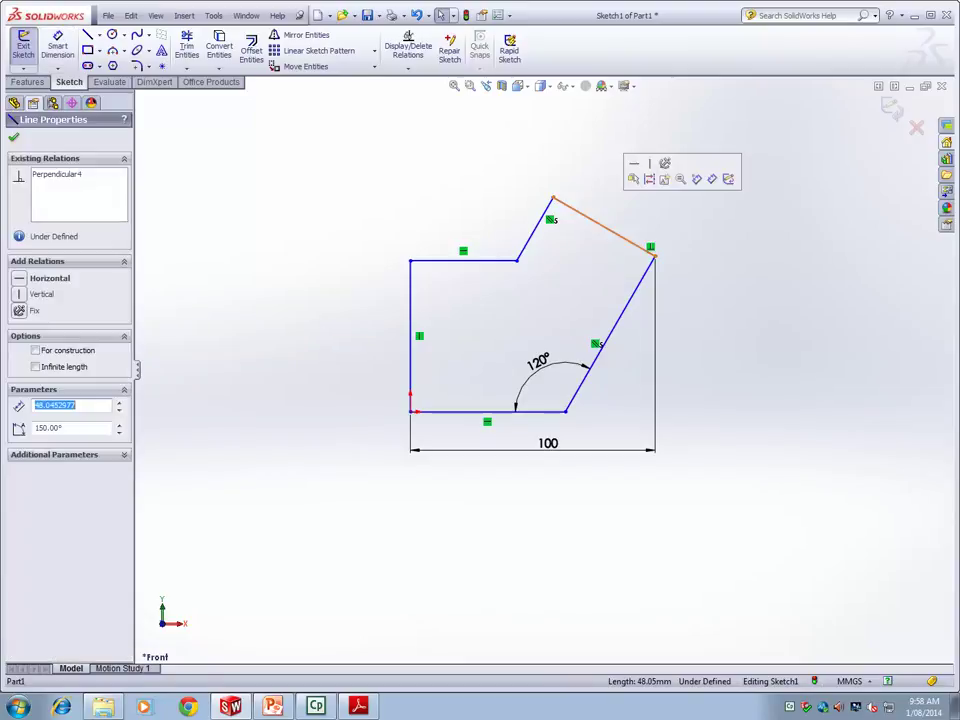
key(Escape)
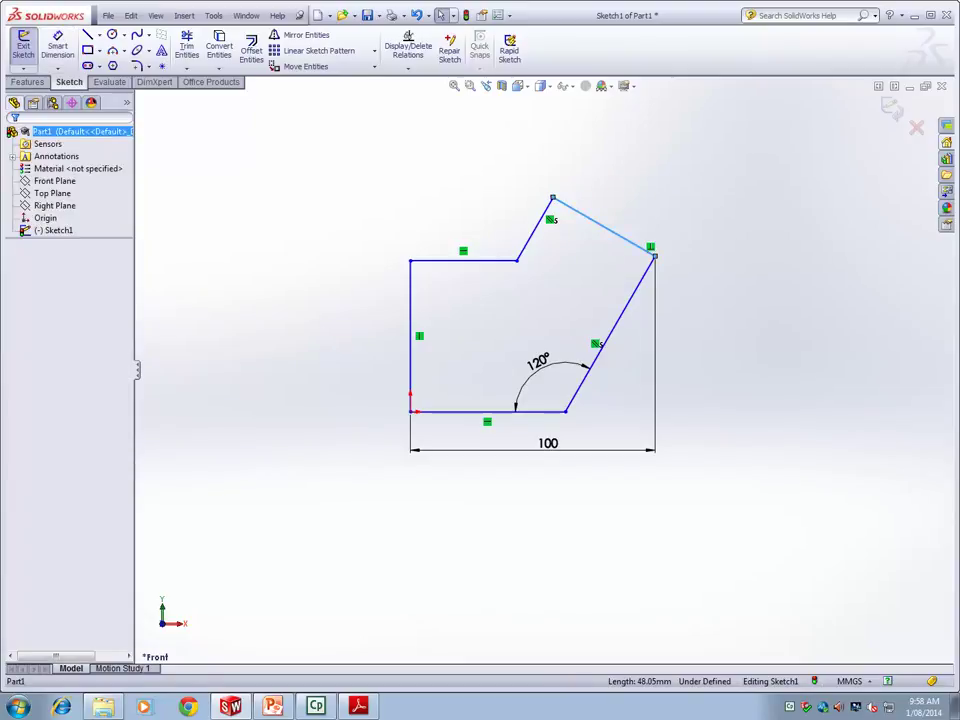
key(Return)
click(604, 226)
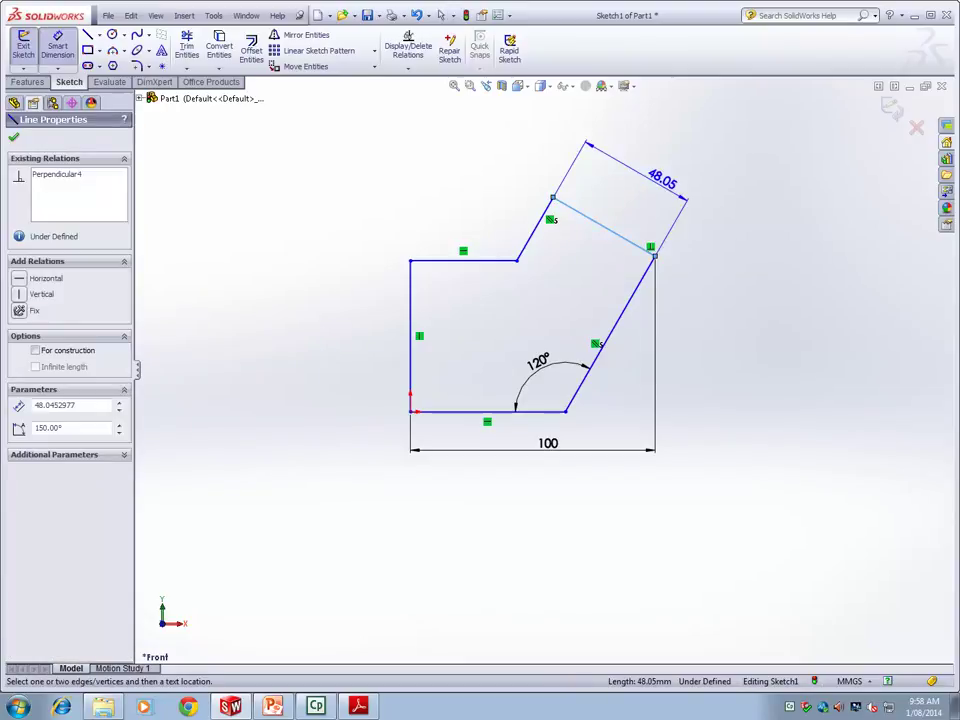
click(661, 181)
text(30)
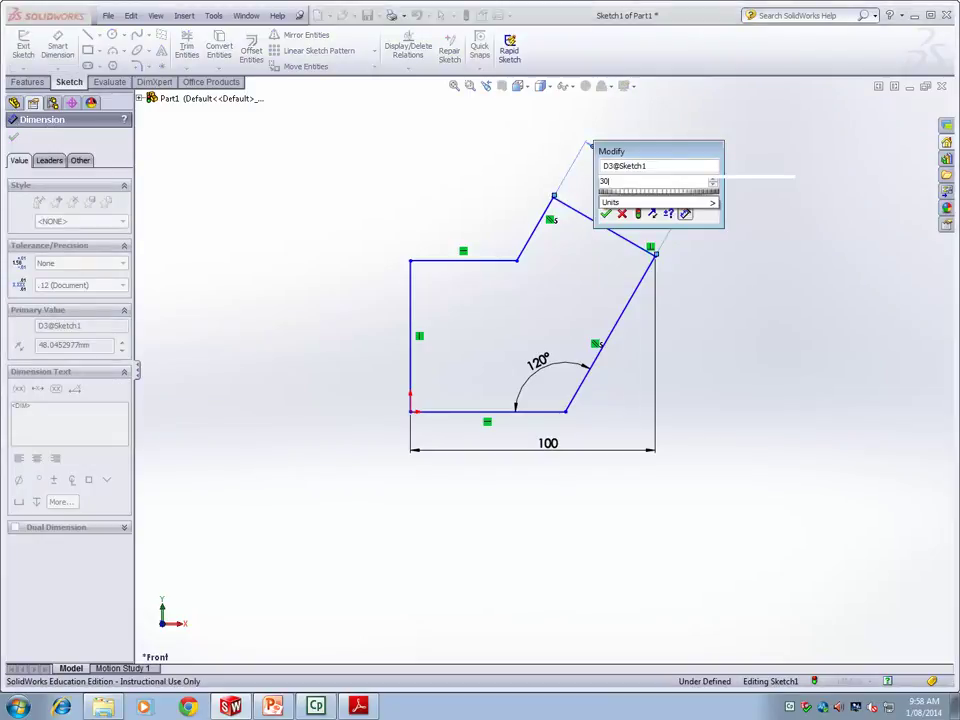
key(Return)
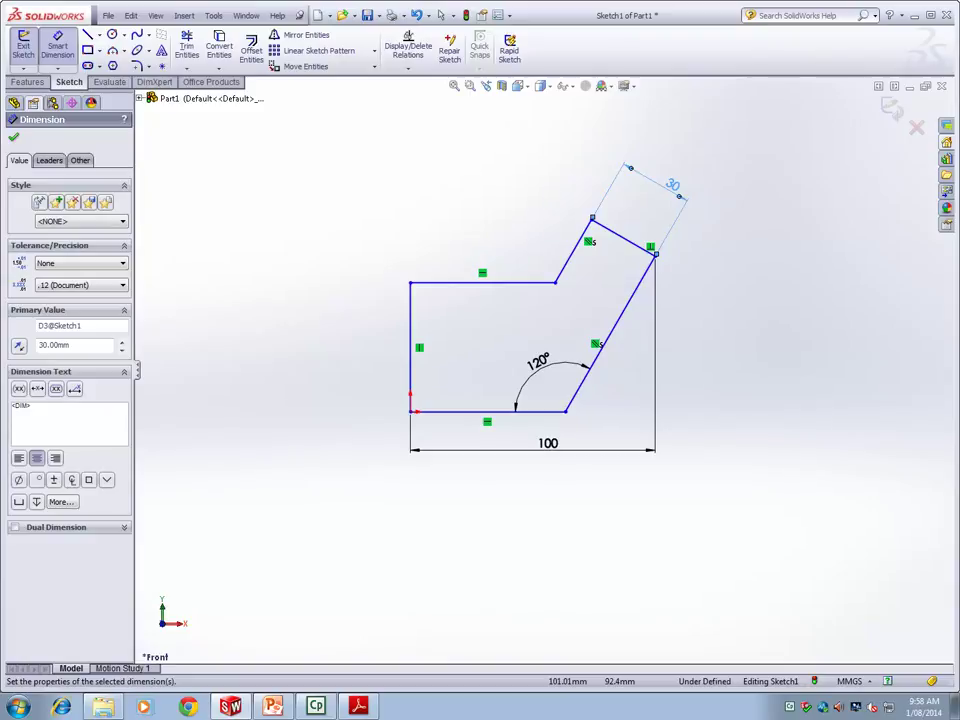
key(Escape)
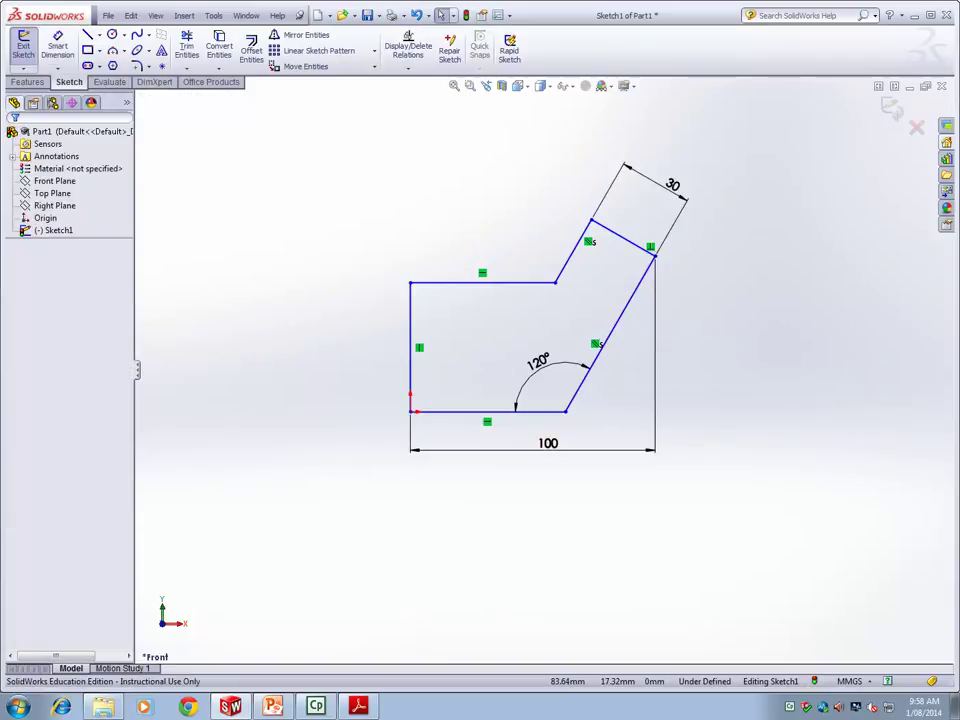
Pull the inner corner between the upper horizontal edge and the short slanted line downward to lower that edge.
mouse_move(555, 283)
mouse_down()
mouse_move(500, 326)
mouse_move(544, 302)
mouse_move(523, 306)
mouse_move(509, 316)
mouse_move(554, 310)
mouse_move(459, 330)
mouse_move(534, 326)
mouse_move(364, 355)
mouse_move(523, 340)
mouse_move(538, 332)
mouse_move(539, 312)
mouse_up()
key(Escape)
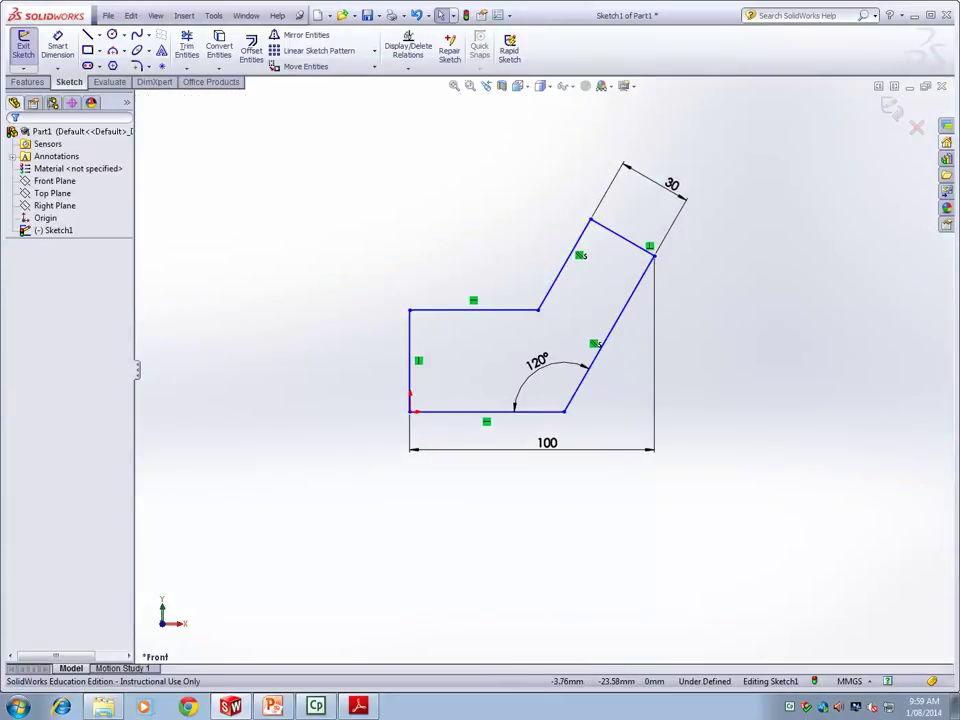
Add a Coincident relation between the sketch origin and the profile corner where the vertical side meets the bottom edge.
scroll(461, 399, down, 3)
scroll(455, 378, down, 2)
scroll(455, 382, down, 1)
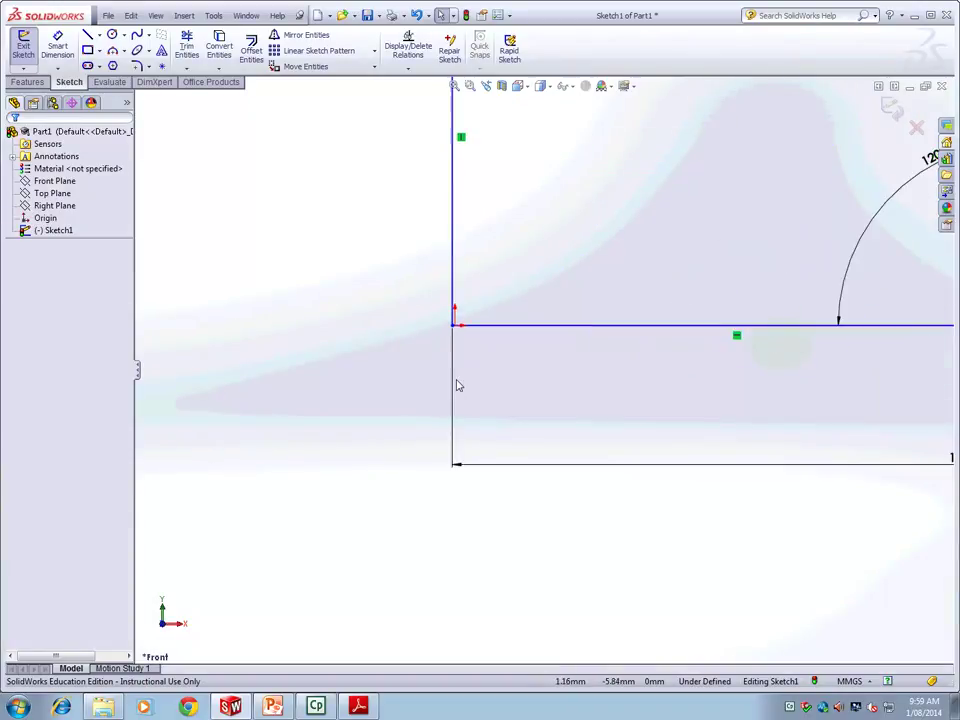
scroll(450, 310, down, 3)
scroll(505, 315, up, 3)
scroll(518, 319, down, 3)
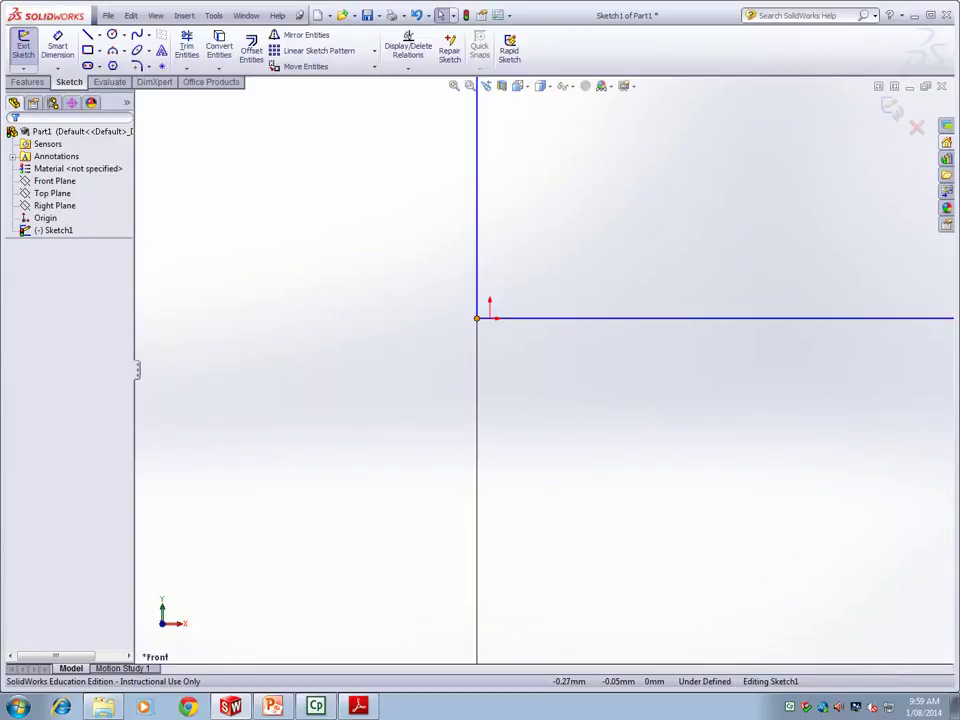
click(408, 68)
click(405, 92)
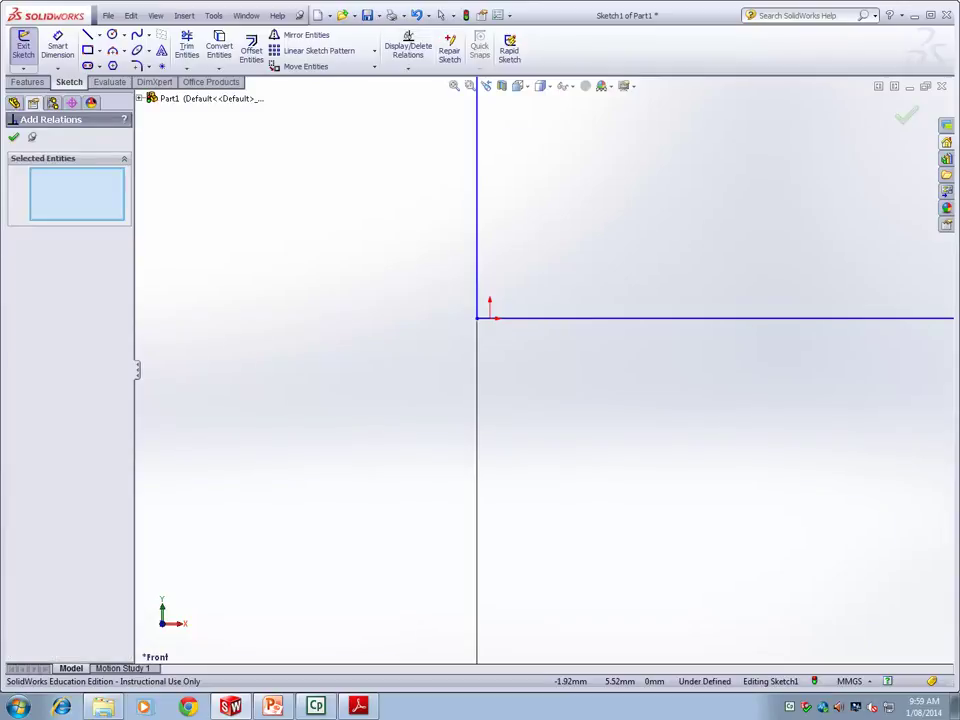
click(489, 318)
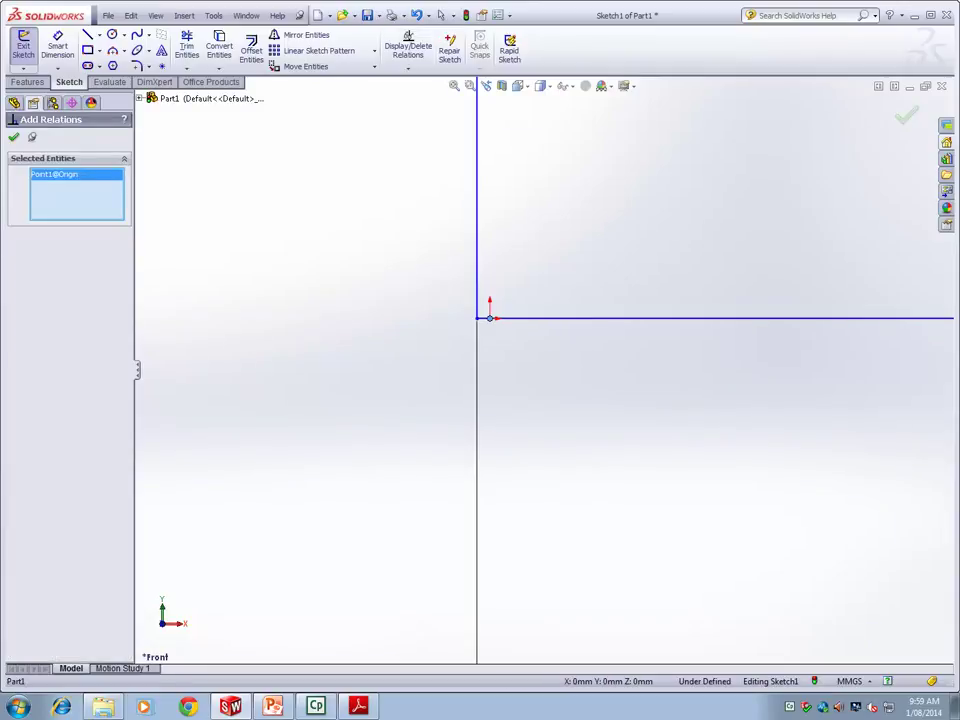
click(478, 318)
click(47, 389)
key(f)
scroll(748, 323, down, 5)
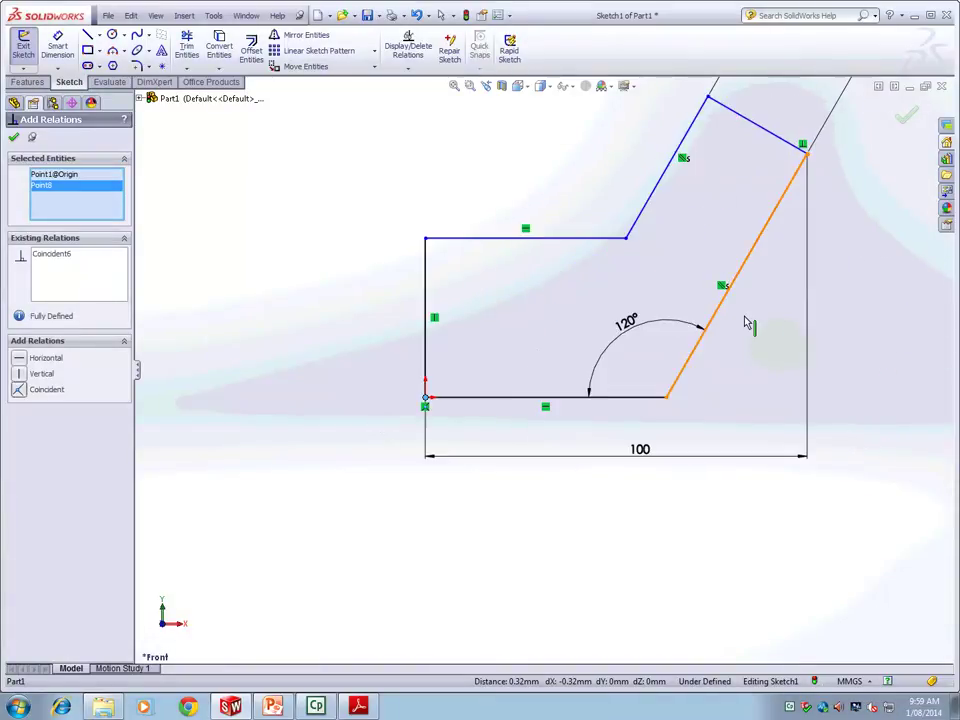
key(f)
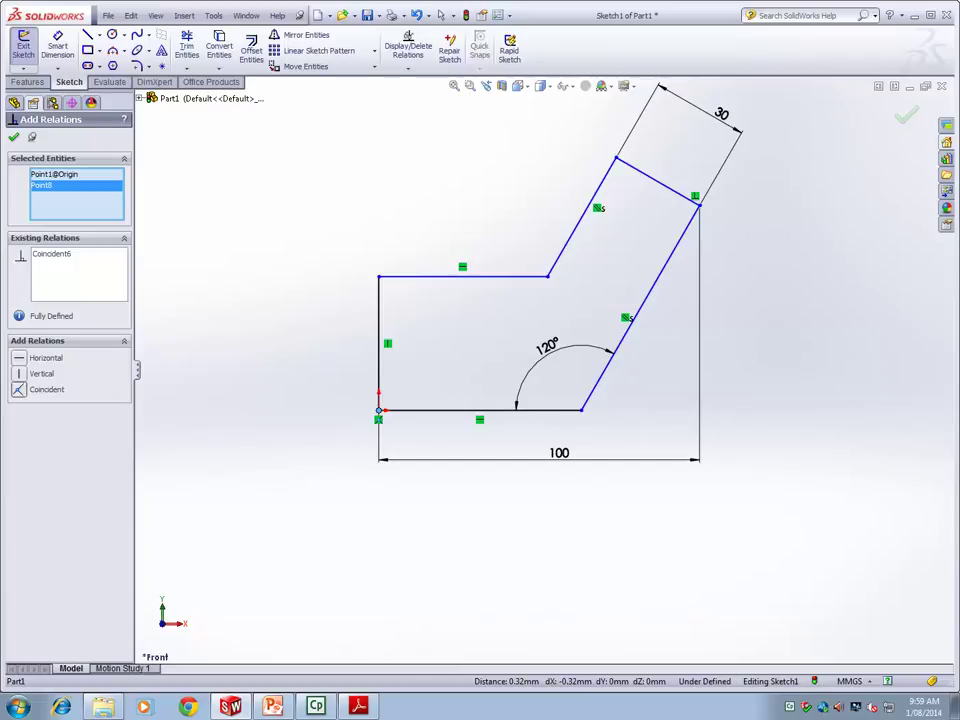
key(Escape)
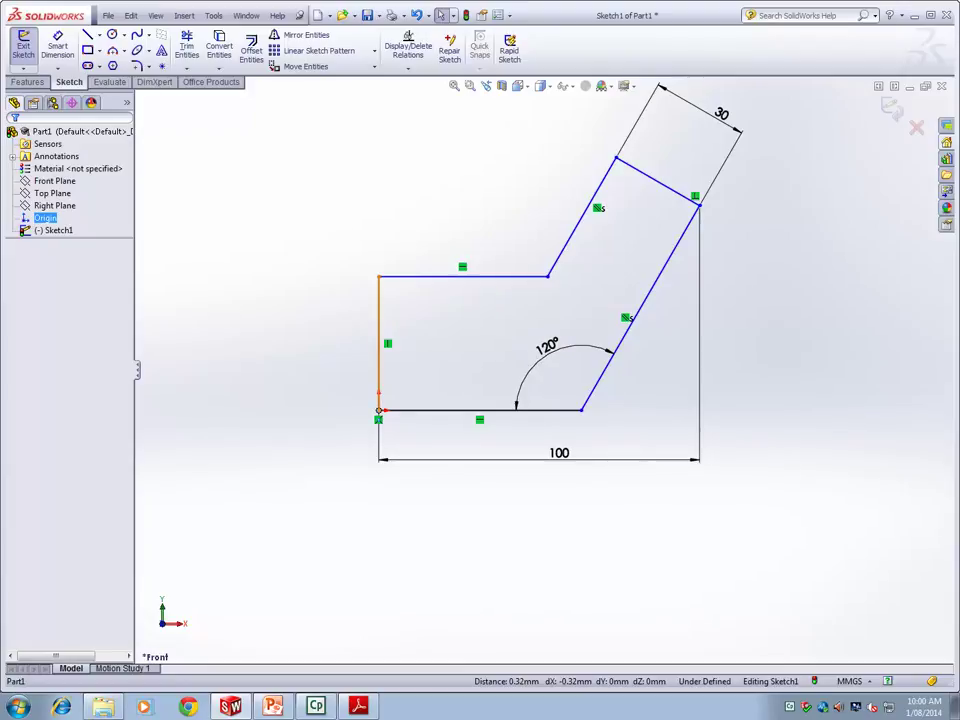
Dimension the profile's vertical side and set its length to 40 mm.
key(d)
click(378, 340)
click(318, 340)
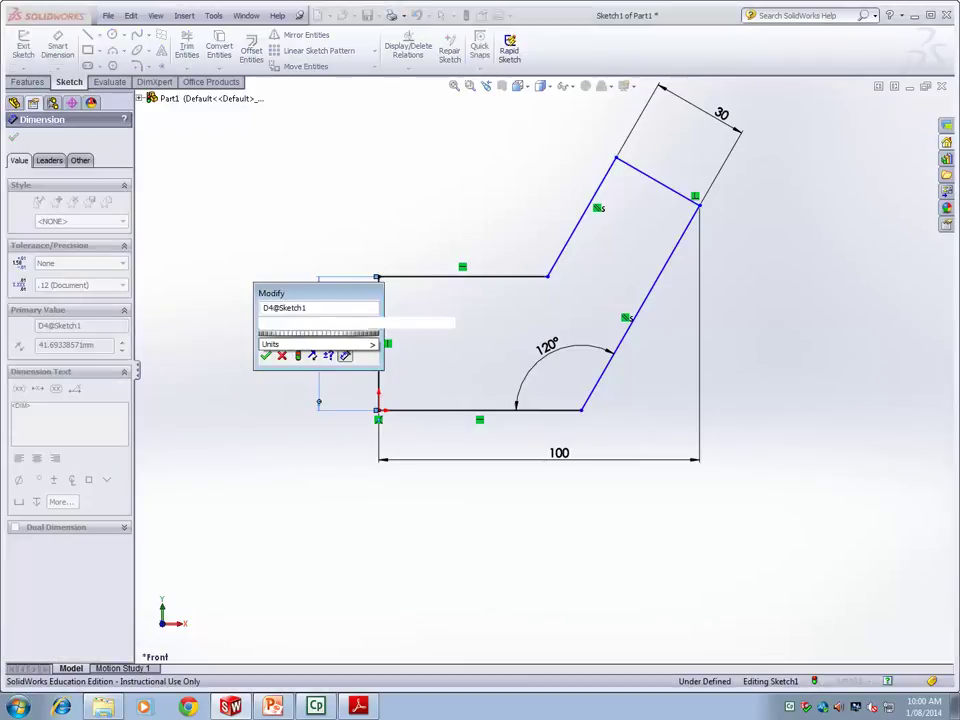
text(40)
key(Return)
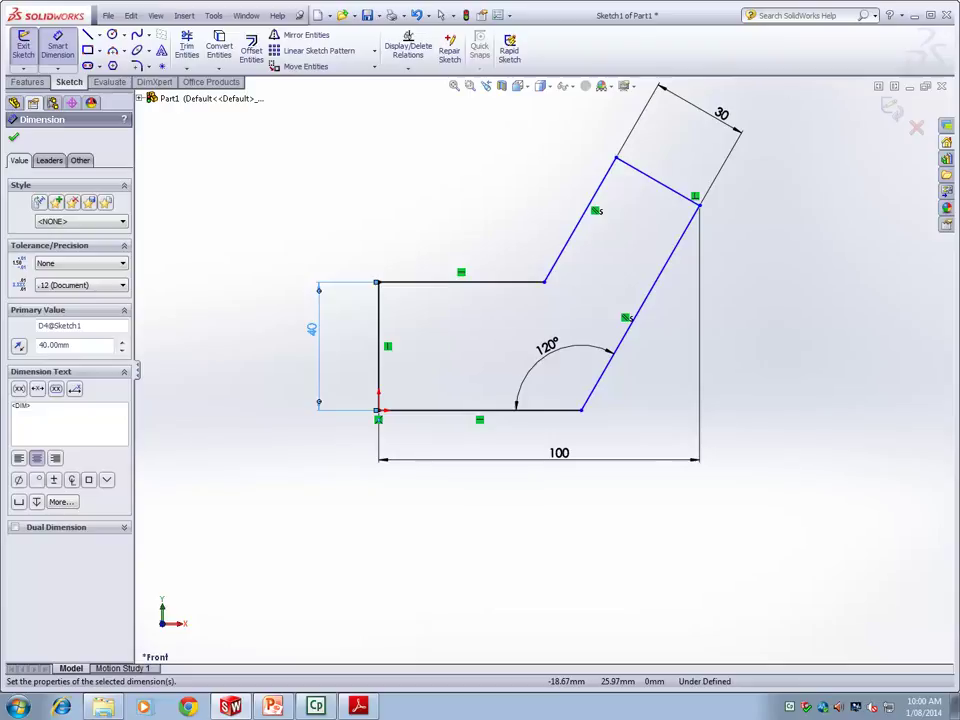
key(Escape)
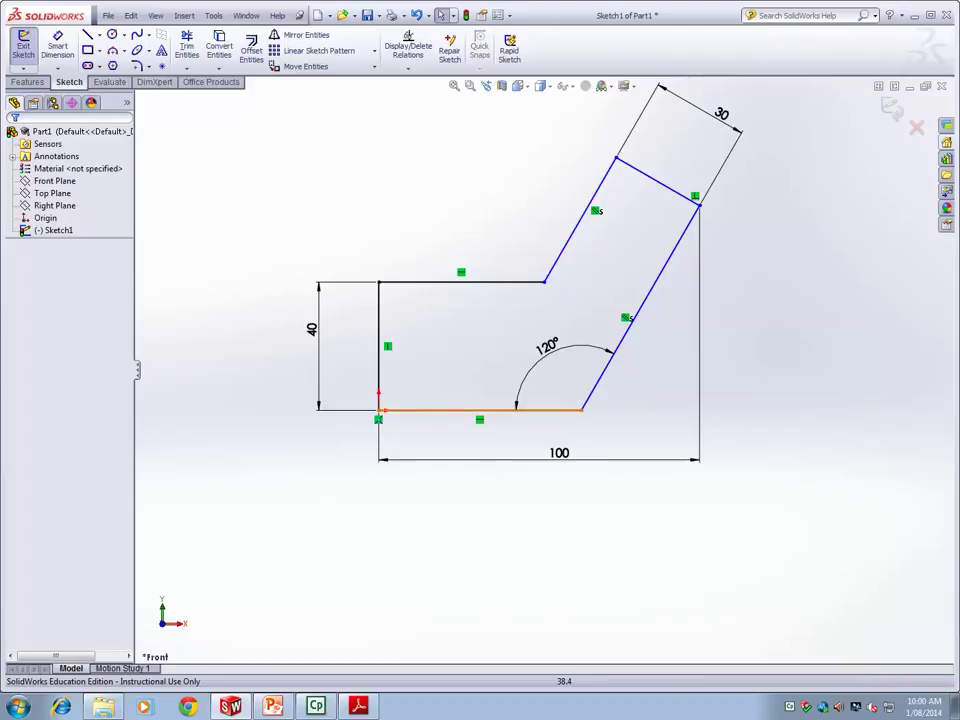
Dimension the profile's bottom edge, set its length to 65 mm, and exit the sketch.
key(d)
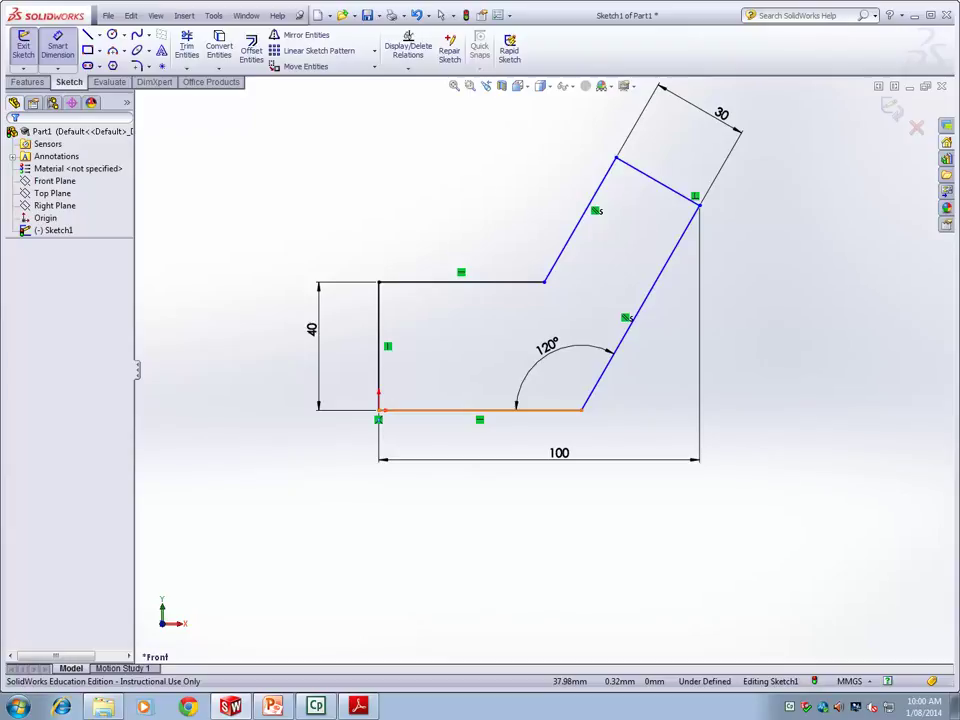
click(500, 410)
click(485, 437)
text(65)
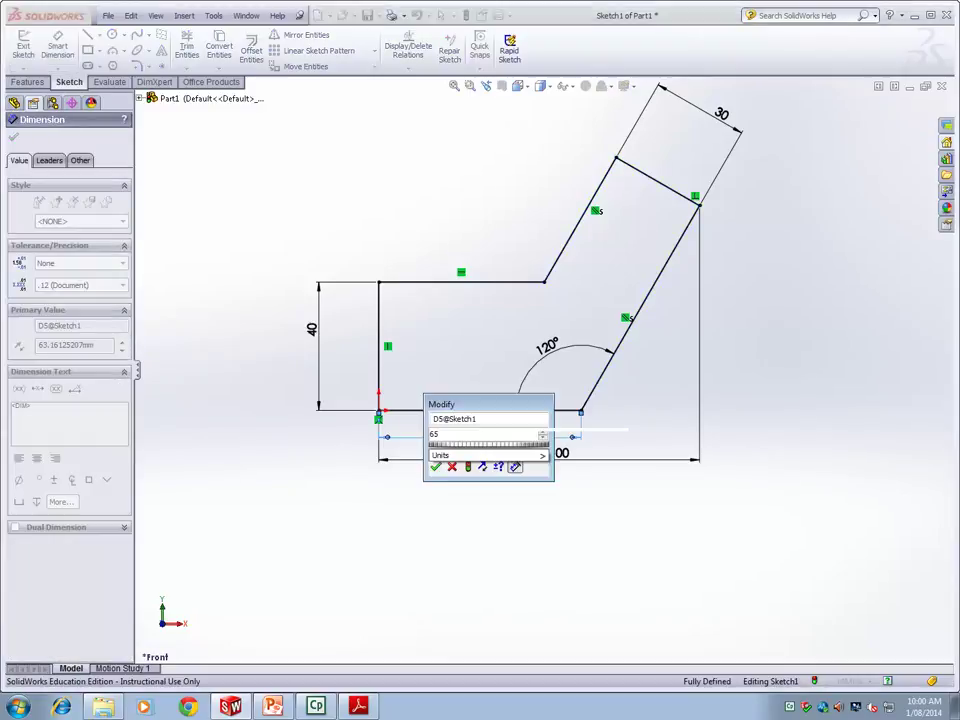
key(Return)
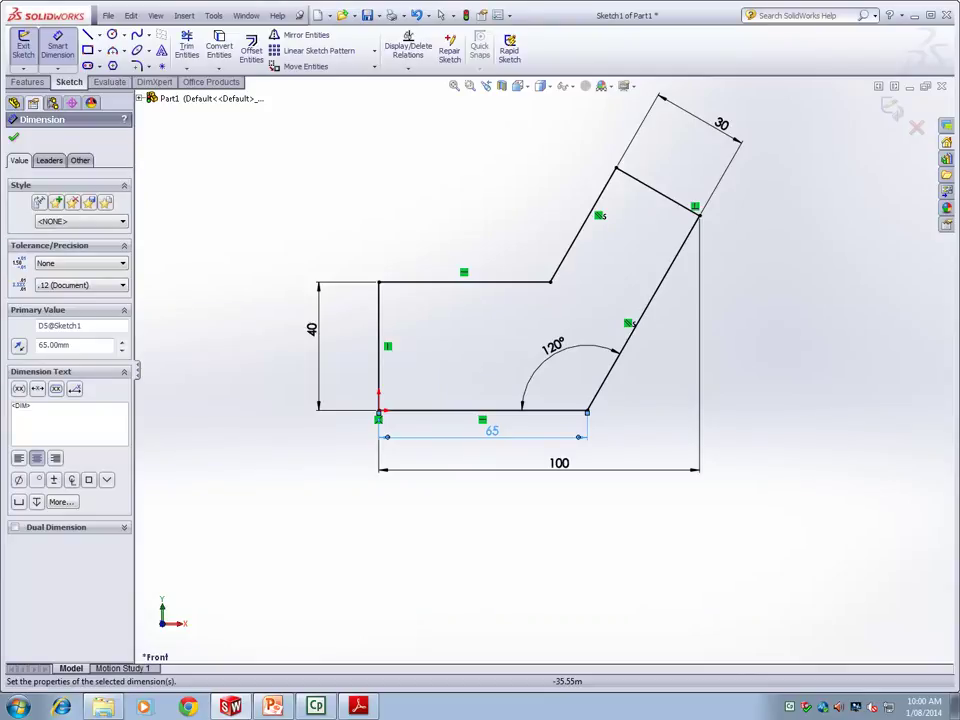
key(Escape)
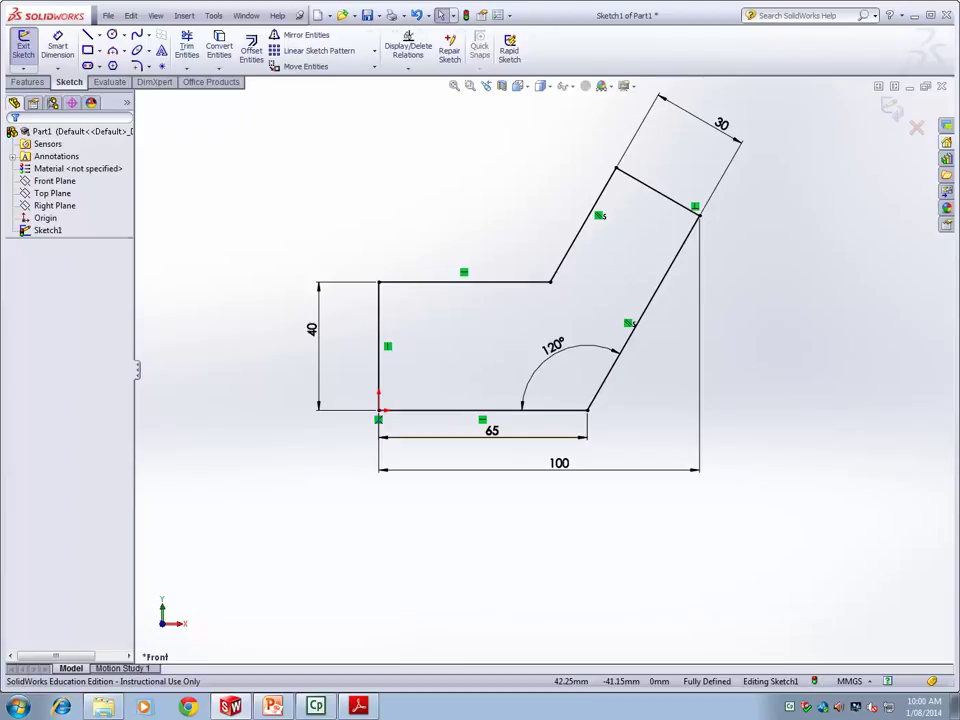
key(ctrl+b)
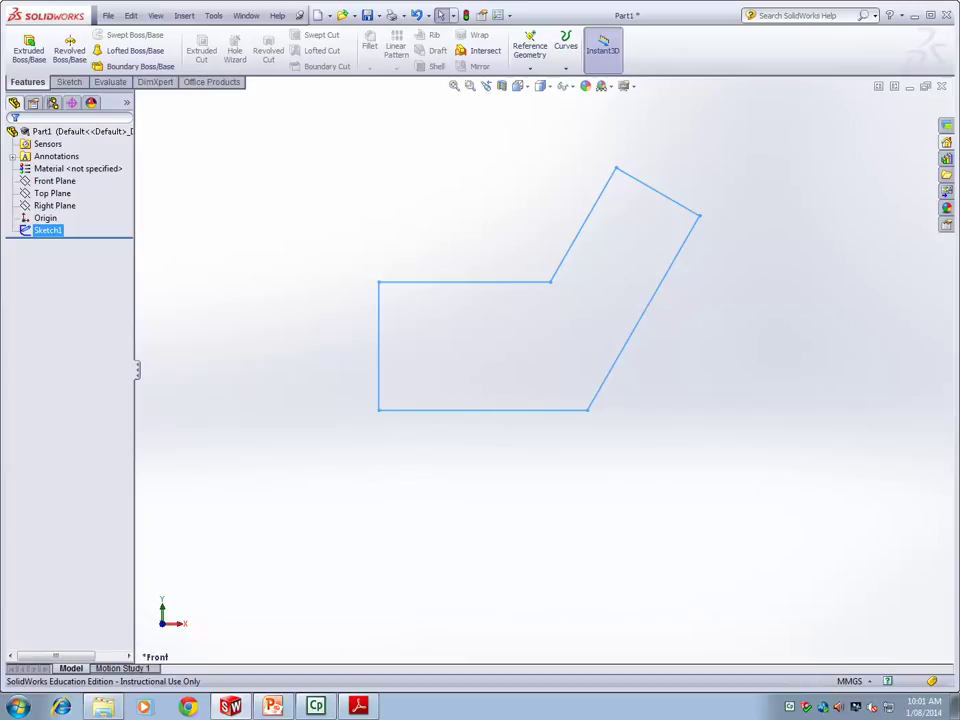
Reopen the profile sketch, delete the bottom edge's length dimension, and exit the sketch.
right_click(42, 230)
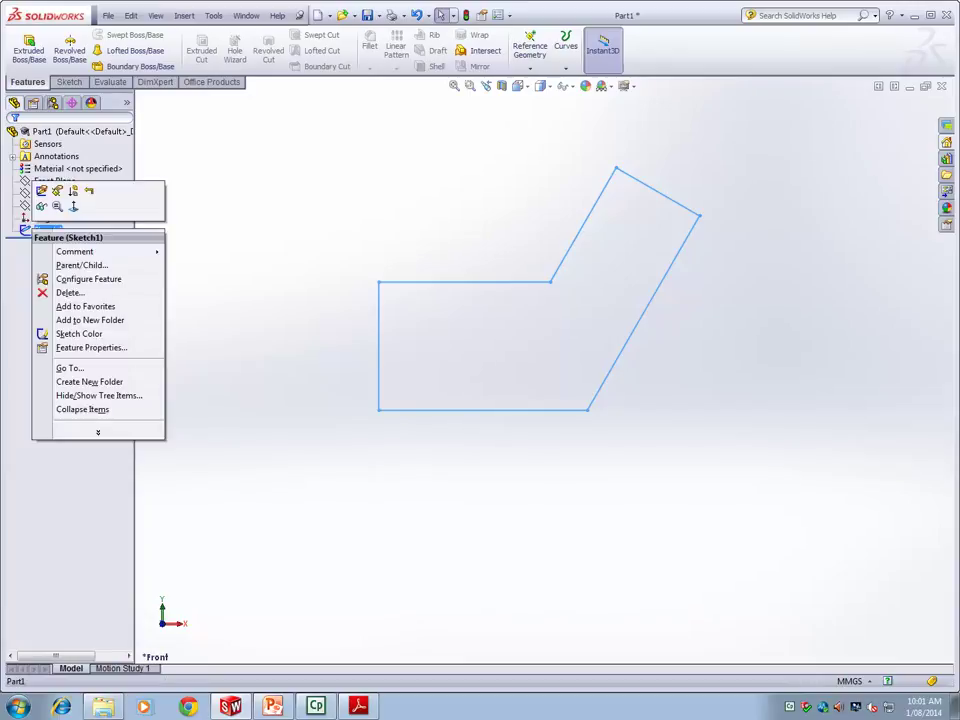
click(41, 190)
click(487, 433)
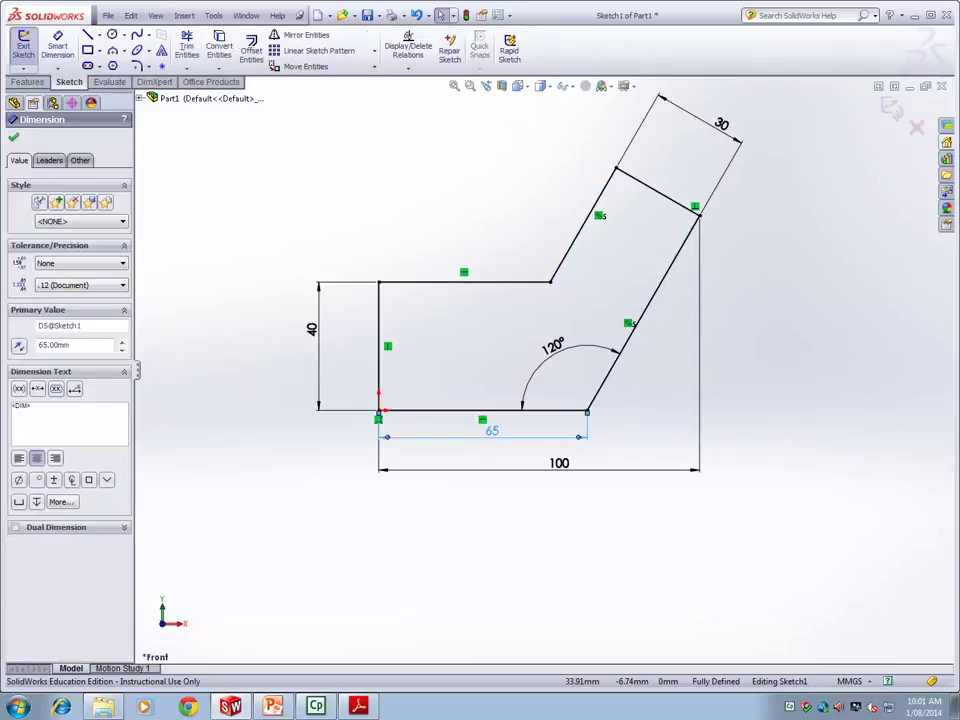
key(Delete)
key(ctrl+b)
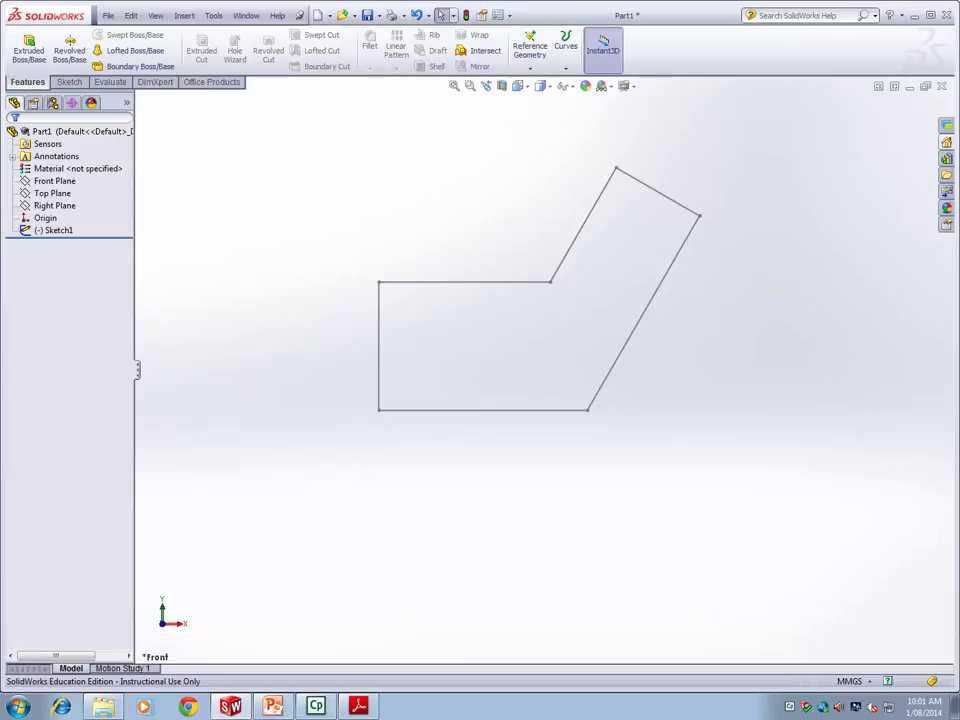
Reopen the profile sketch for editing and add the 65 mm length dimension back to the bottom edge.
right_click(52, 230)
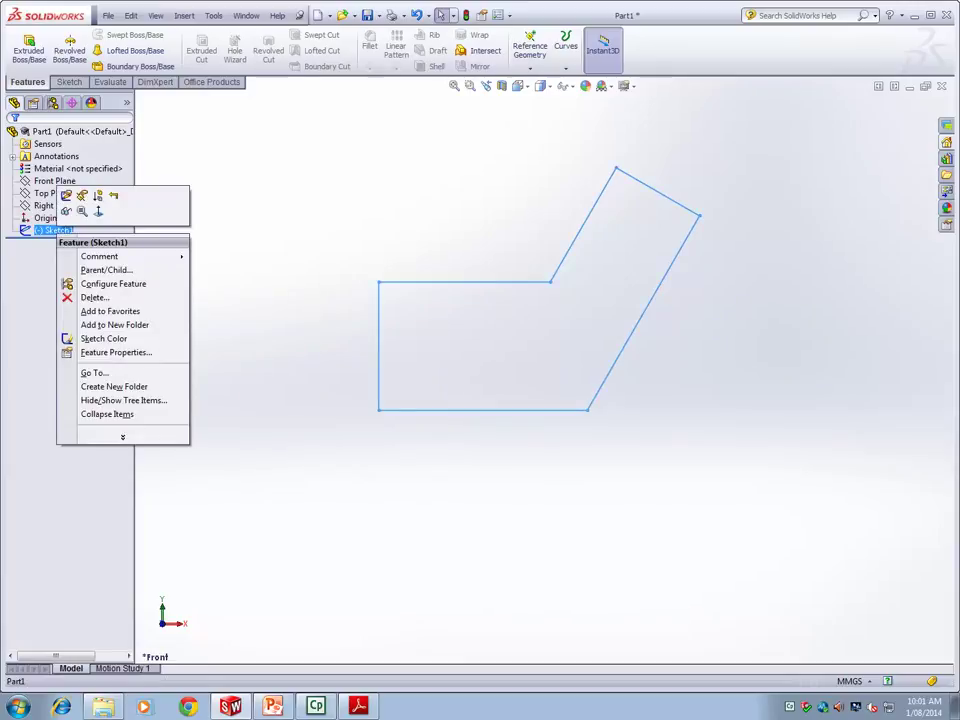
click(66, 195)
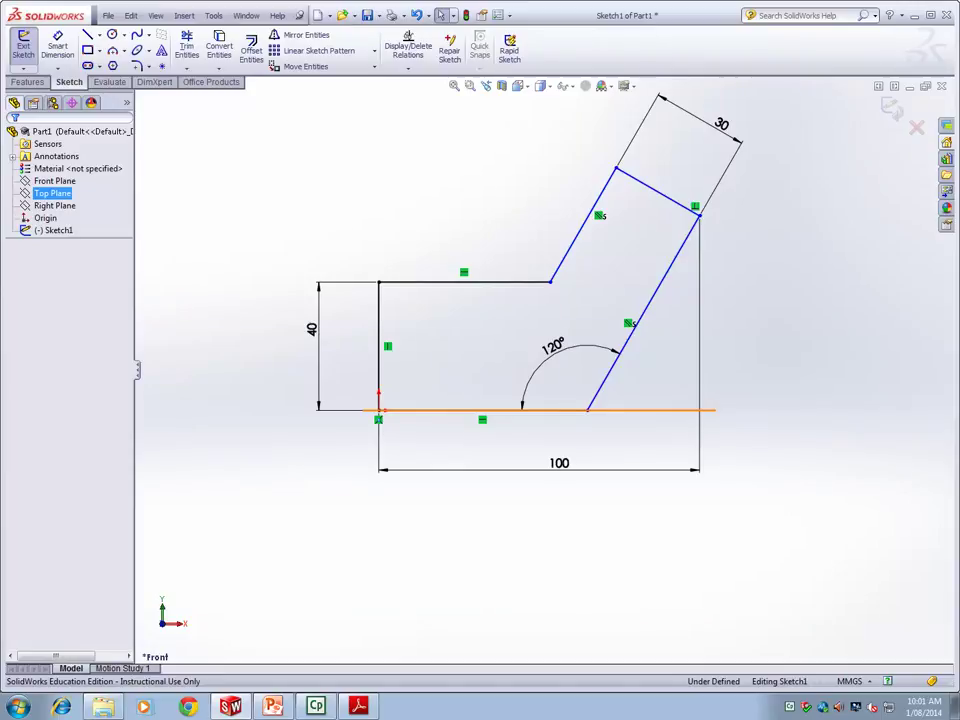
key(d)
click(450, 410)
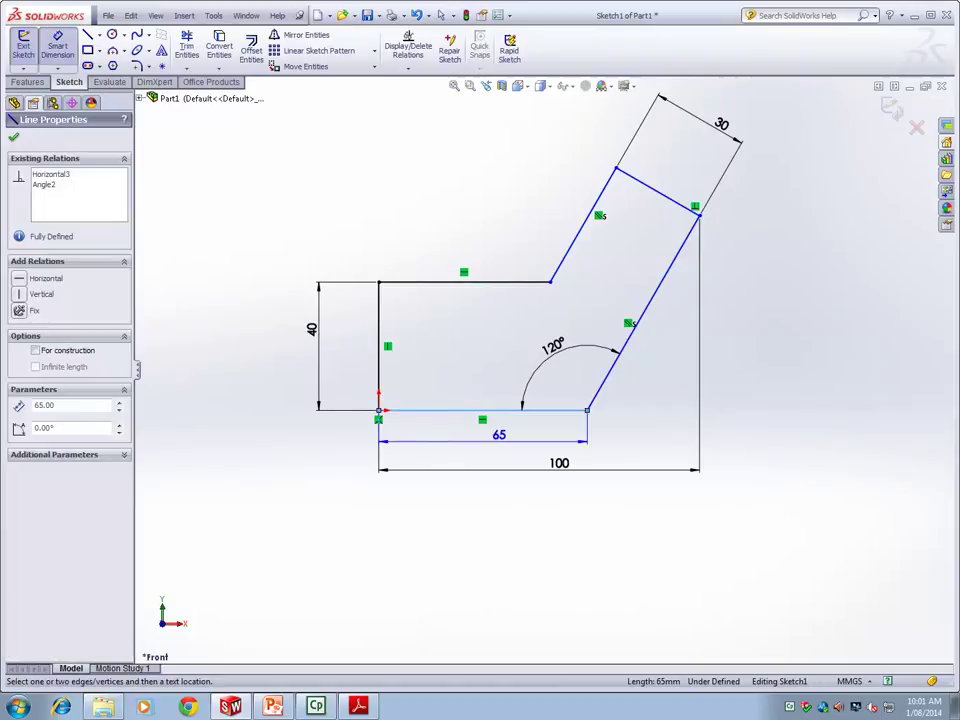
click(497, 438)
click(446, 467)
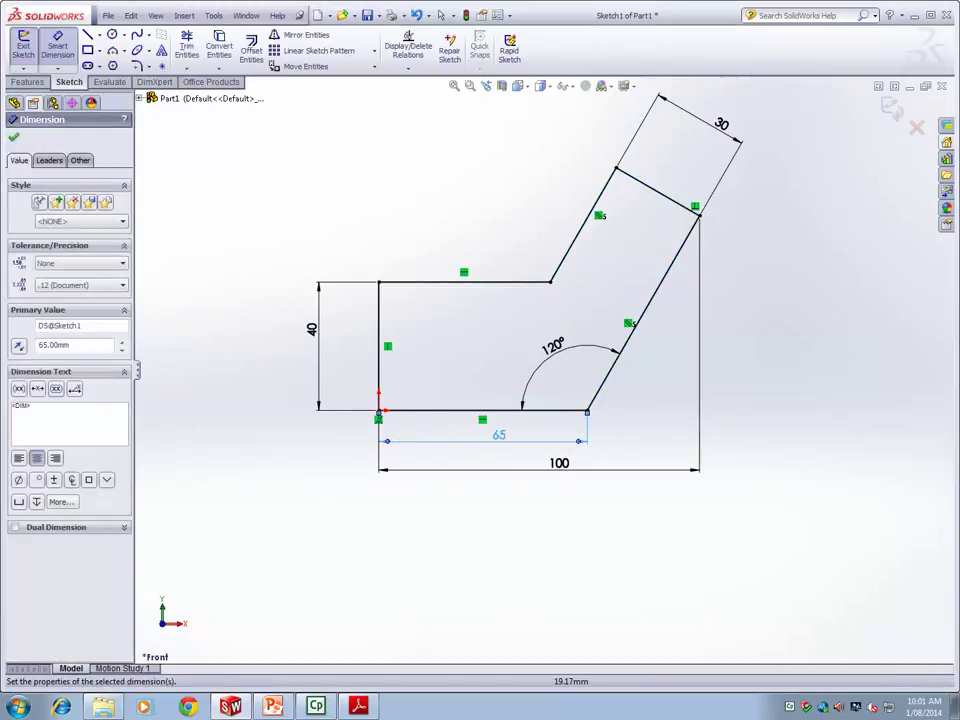
key(Escape)
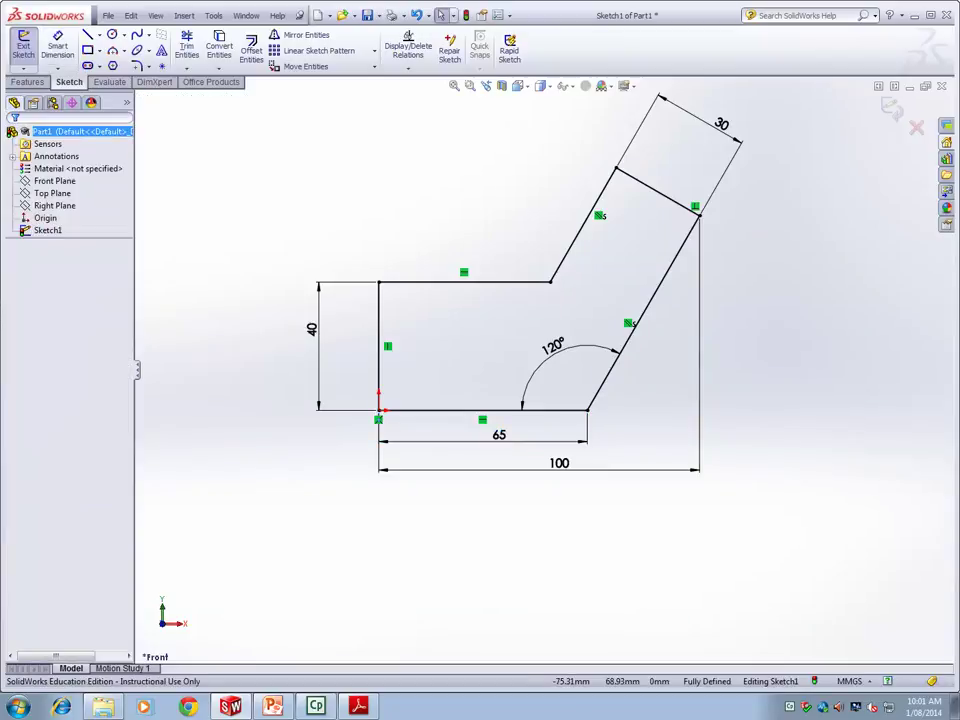
Add a redundant length dimension to the upper horizontal edge, leave it driving, and exit the sketch to inspect its status.
click(57, 45)
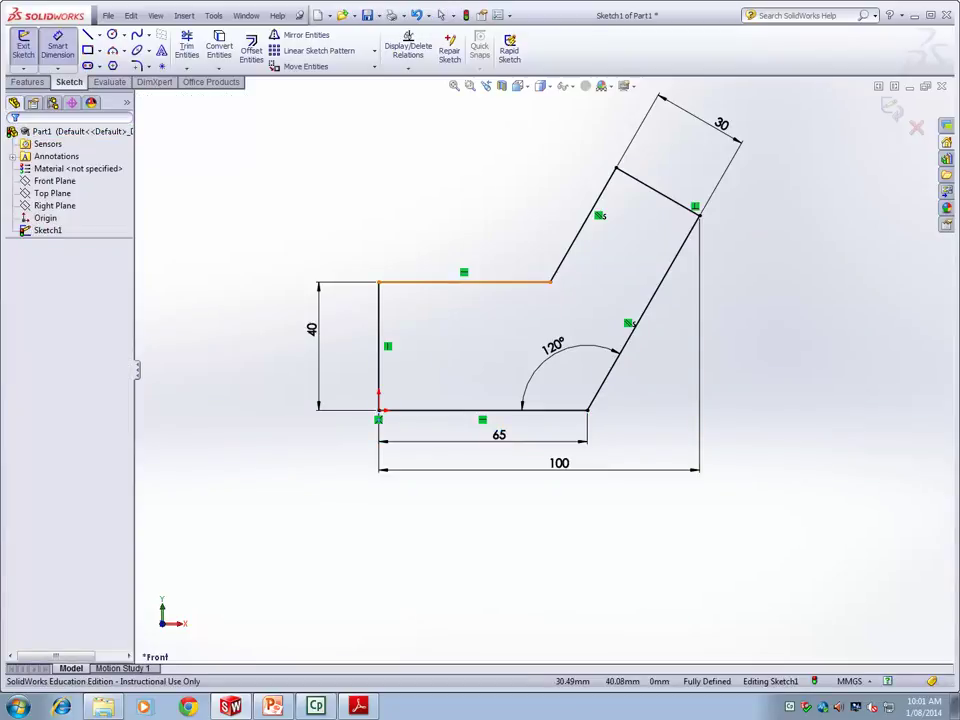
click(464, 282)
click(467, 192)
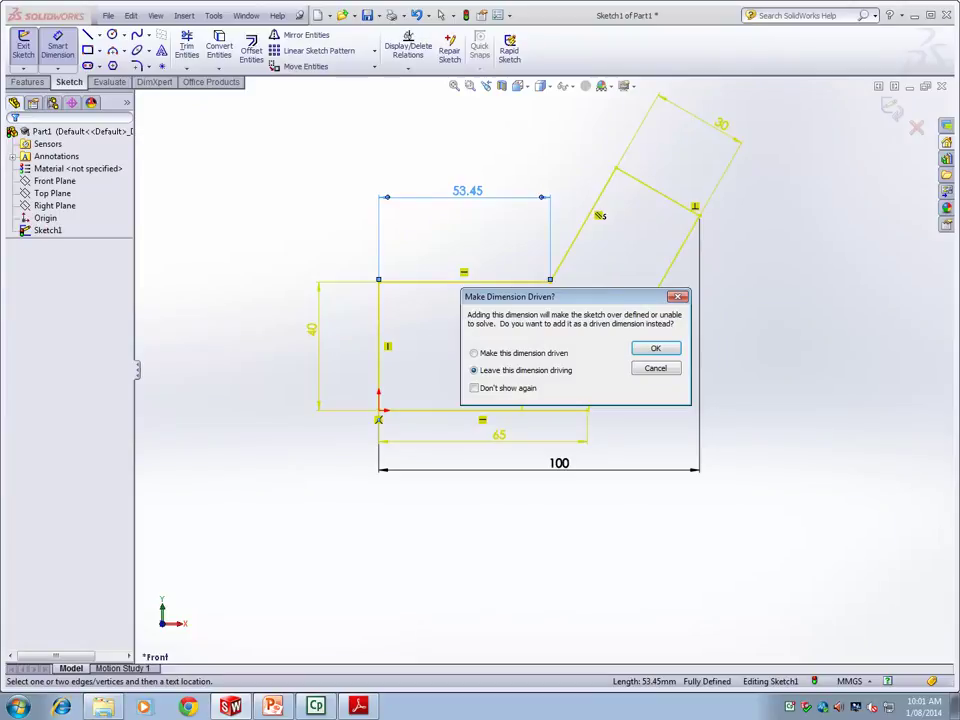
key(Return)
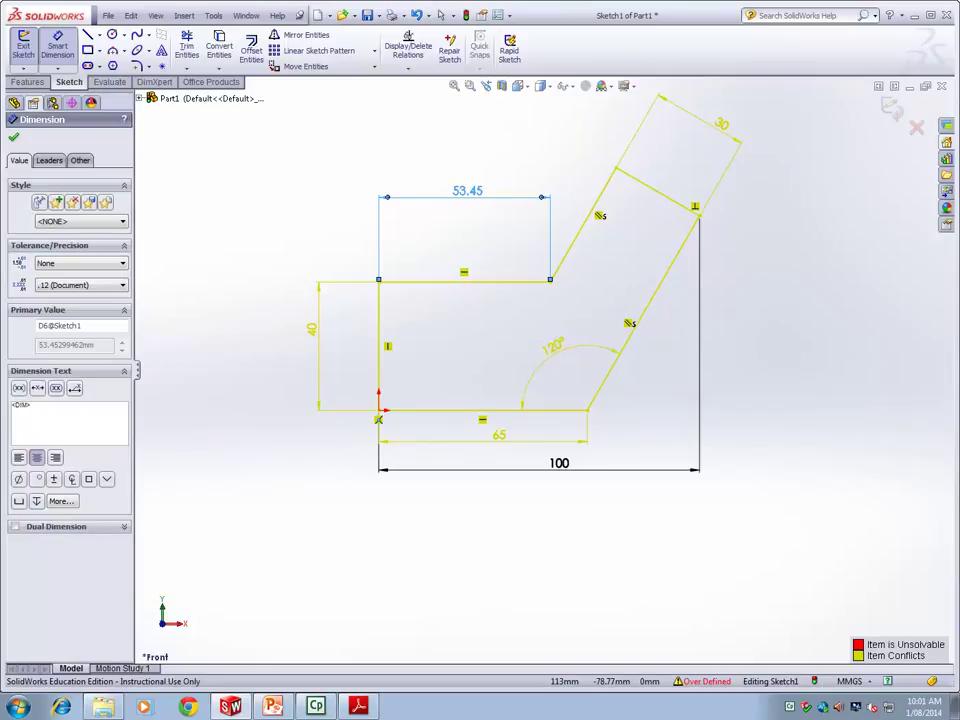
key(Escape)
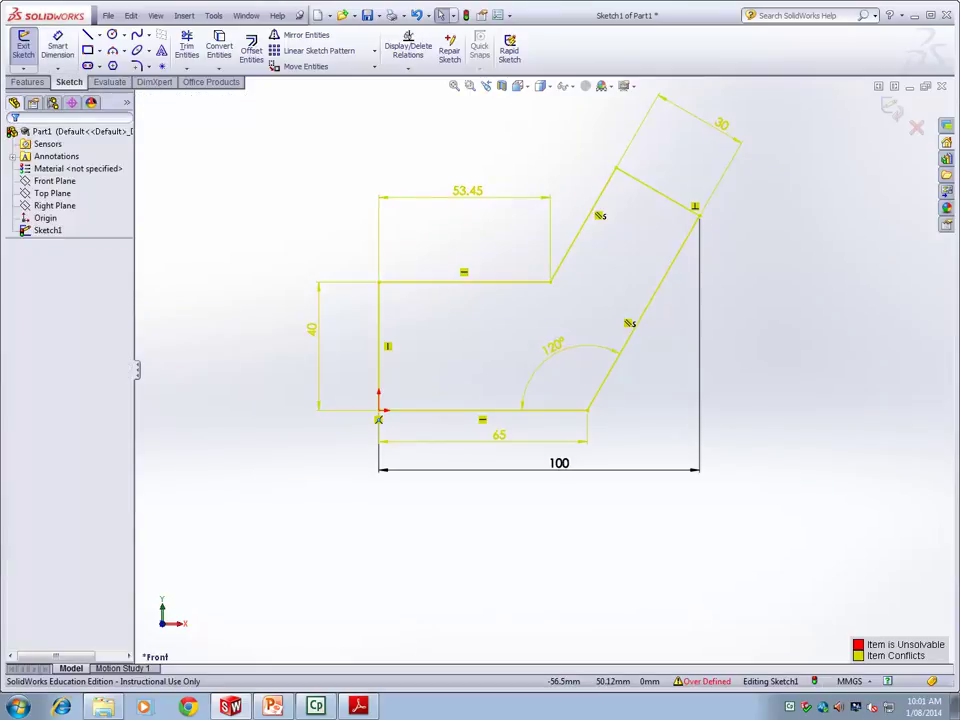
click(23, 45)
click(70, 230)
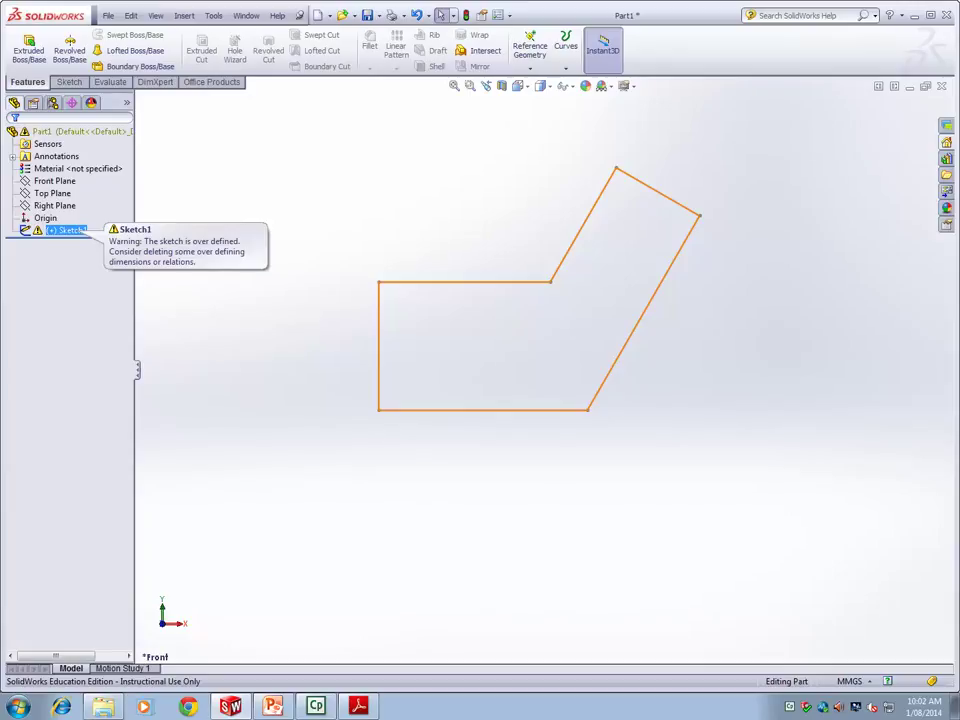
Switch to the SolidWorks manual in Adobe Reader and examine the Examples of Sketch Relations tables, from Coincident through Vertical.
key(alt+Tab)
scroll(452, 366, down, 10)
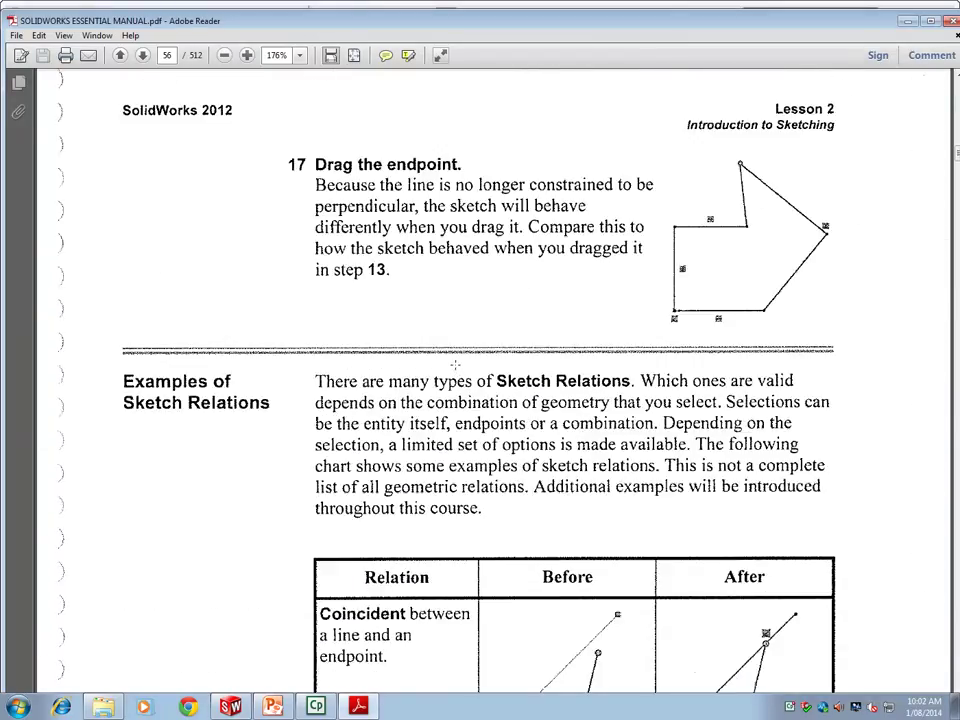
scroll(452, 366, down, 3)
scroll(452, 366, up, 3)
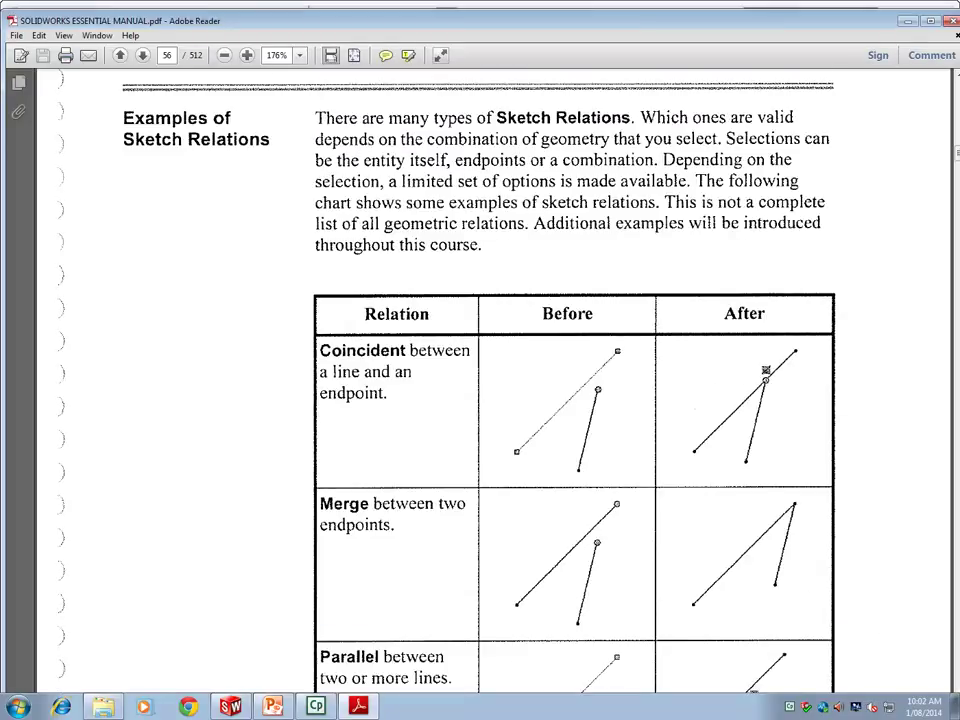
scroll(452, 366, down, 4)
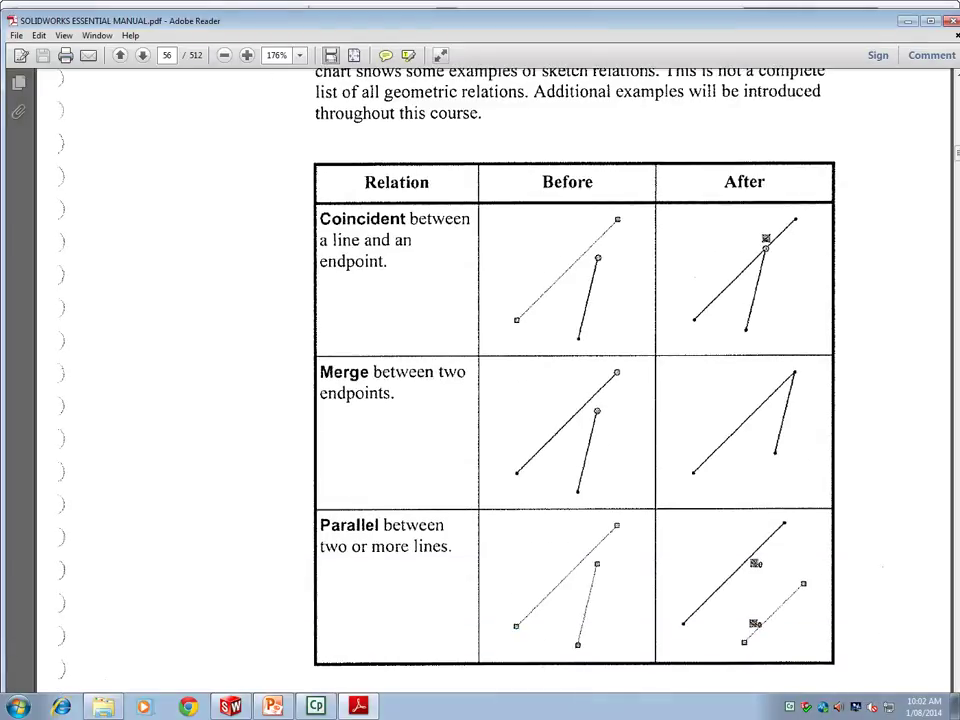
scroll(586, 266, down, 2)
scroll(587, 265, down, 3)
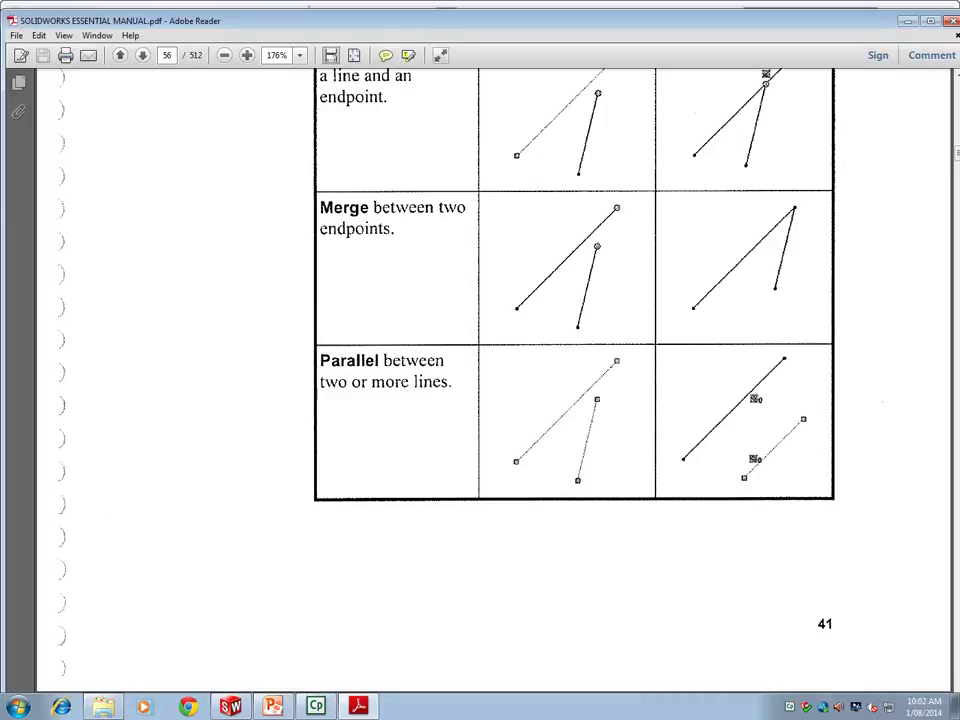
scroll(557, 349, down, 3)
scroll(560, 340, down, 2)
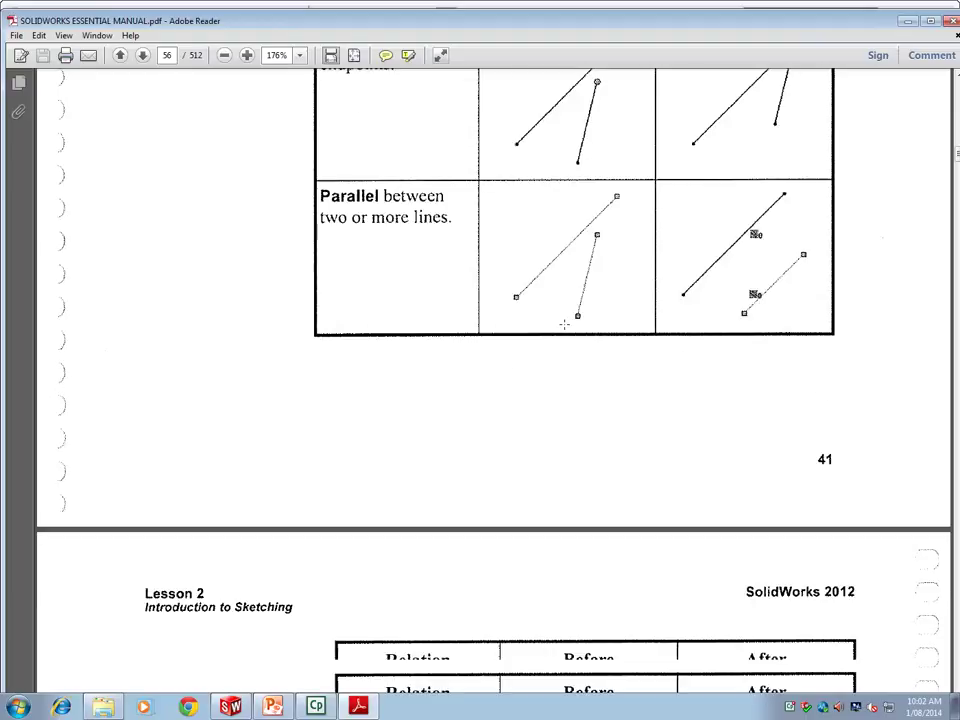
scroll(564, 324, down, 2)
scroll(584, 271, down, 9)
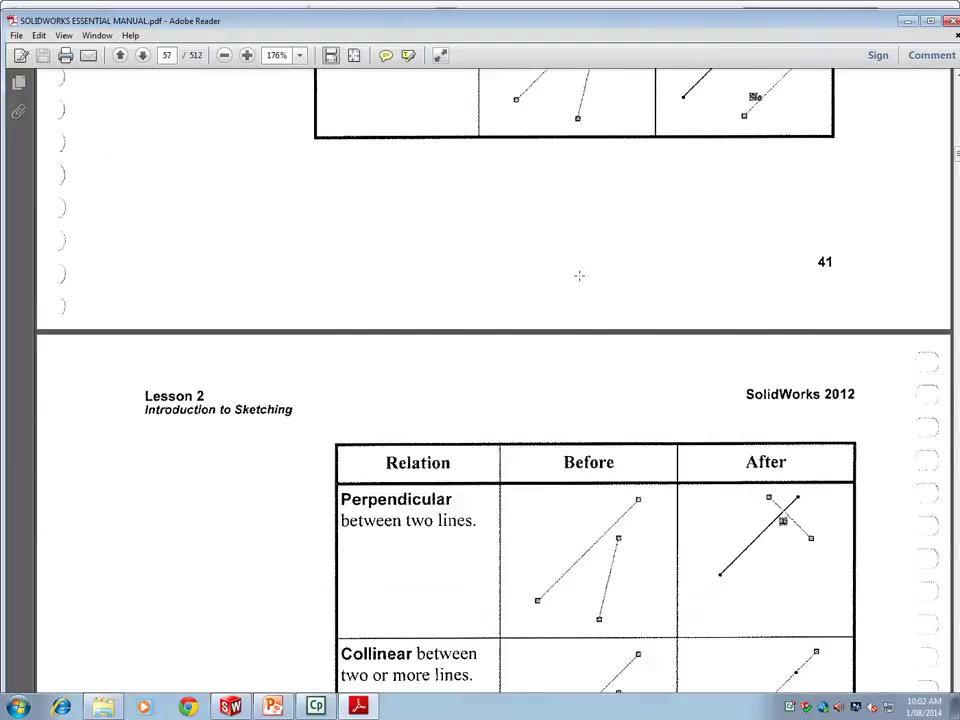
scroll(594, 360, down, 4)
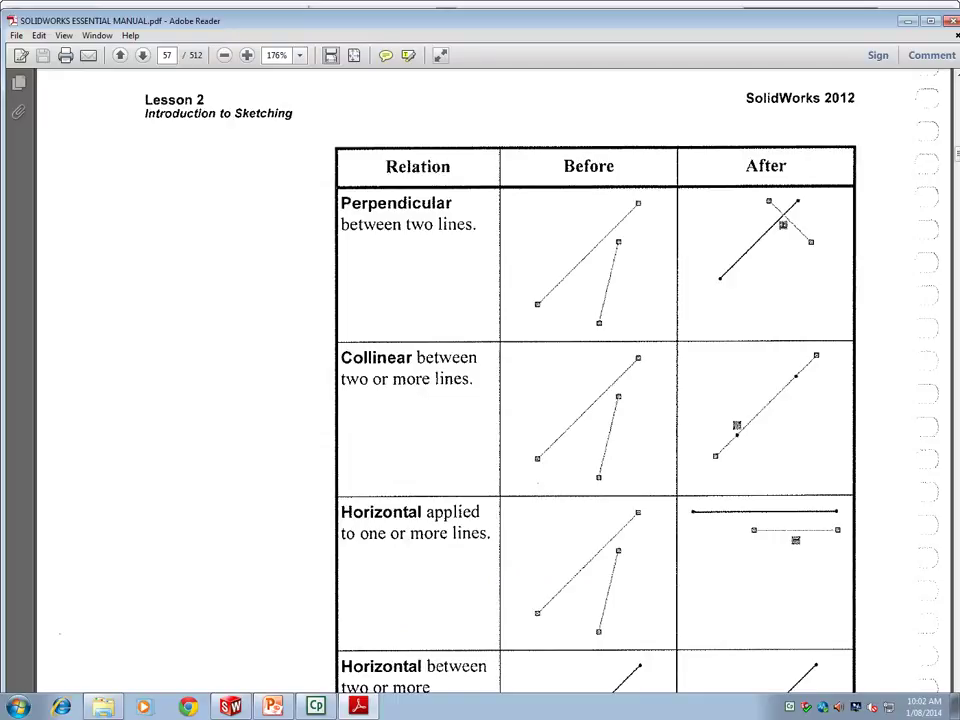
scroll(572, 311, down, 4)
scroll(574, 326, down, 3)
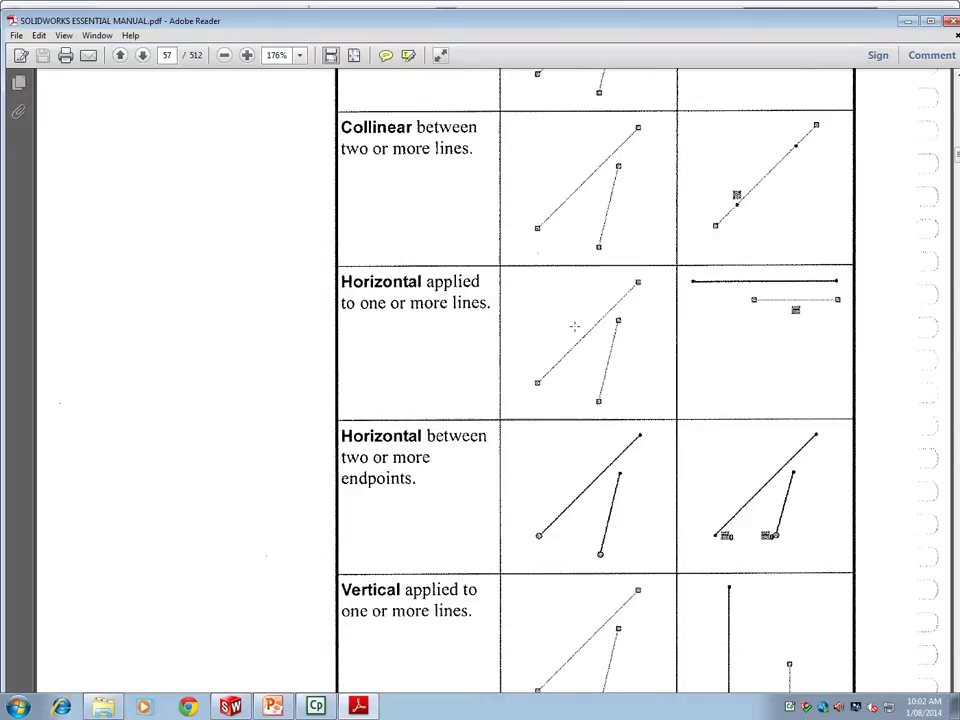
scroll(575, 324, down, 4)
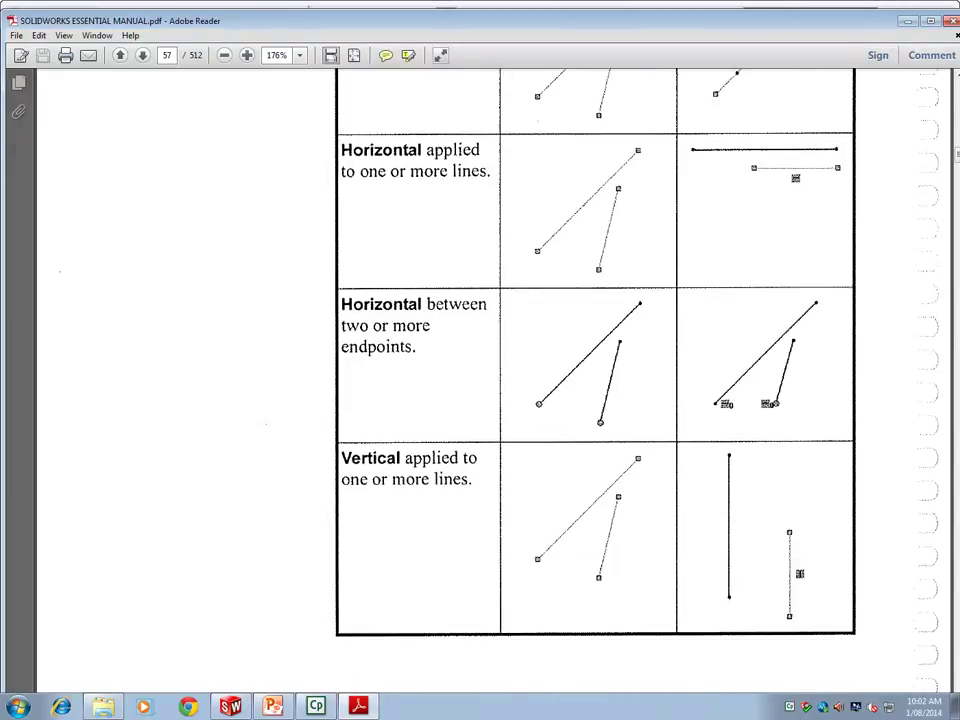